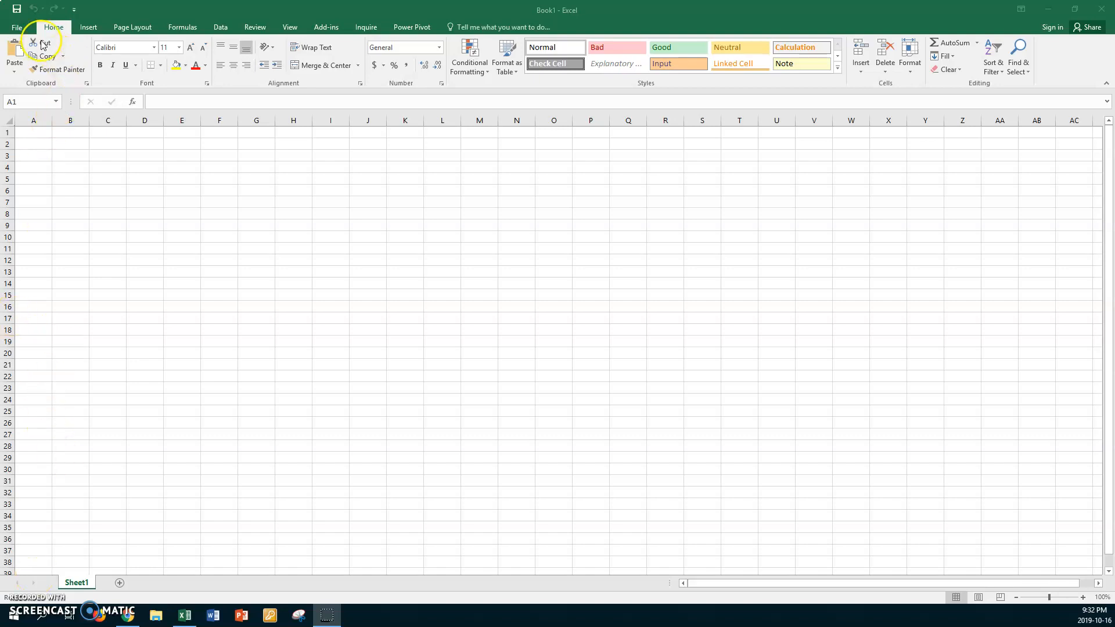
# Step: Open the workbook xx 33BreadSales from CLASSES V Drive > PC > Teaching Documents PC > If Statements on drive D
pyautogui.click(15, 28)
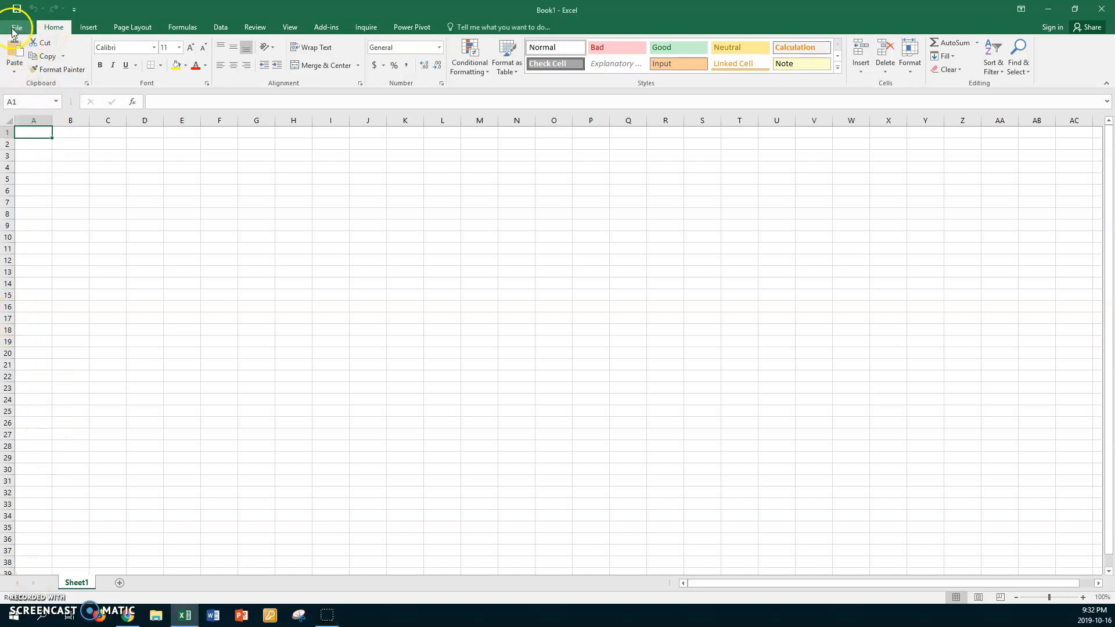
pyautogui.click(15, 28)
pyautogui.click(139, 220)
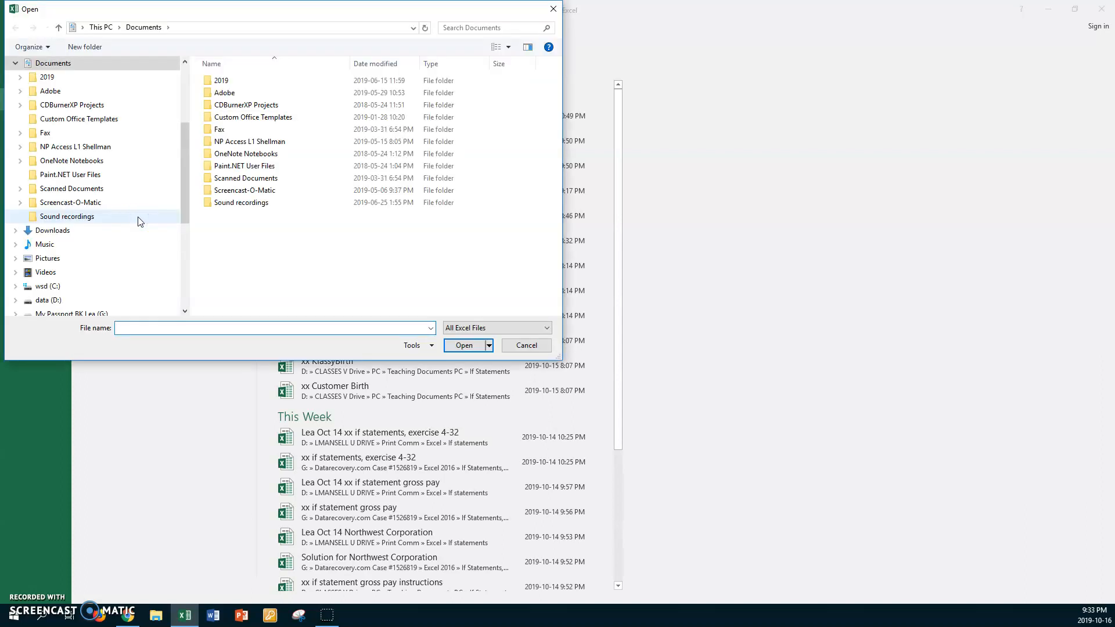
pyautogui.click(38, 300)
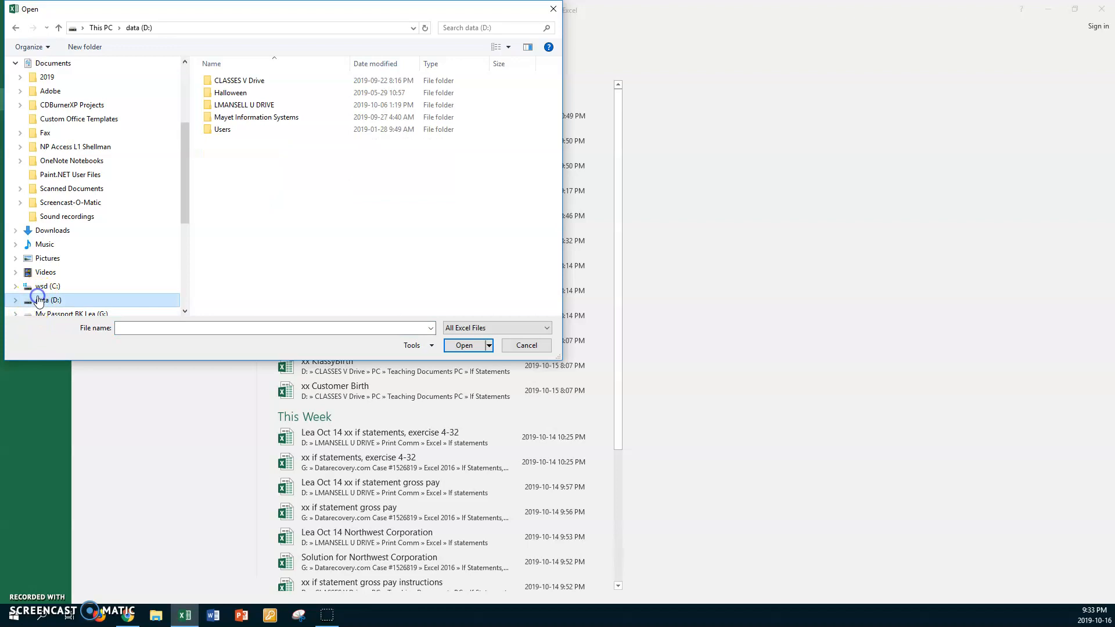
pyautogui.doubleClick(210, 80)
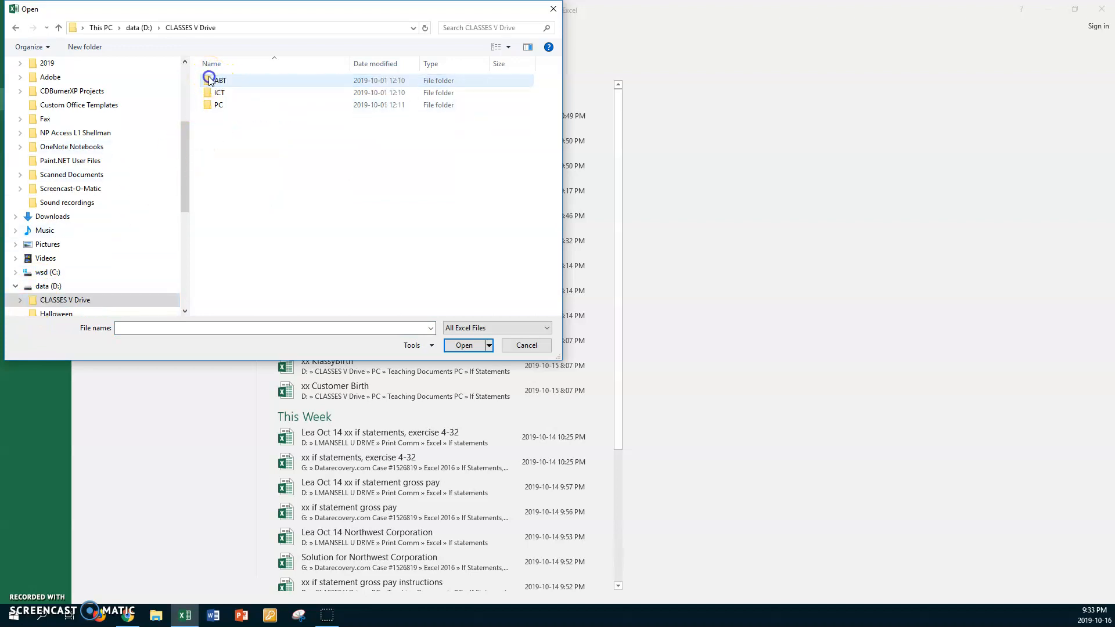
pyautogui.doubleClick(211, 104)
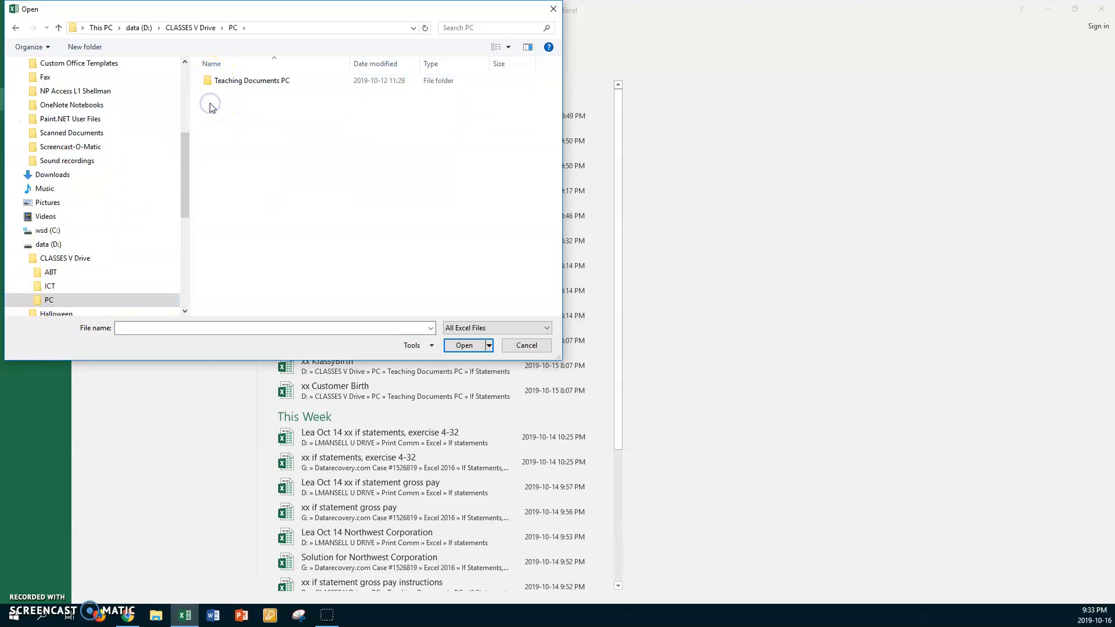
pyautogui.doubleClick(211, 81)
pyautogui.click(207, 94)
pyautogui.doubleClick(207, 94)
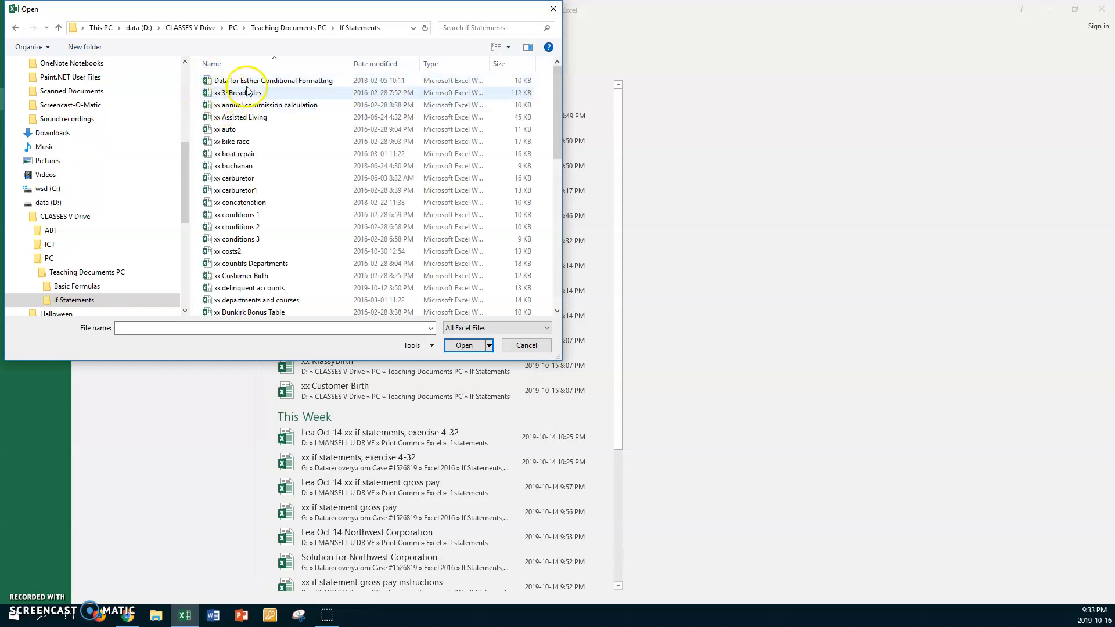
pyautogui.doubleClick(208, 94)
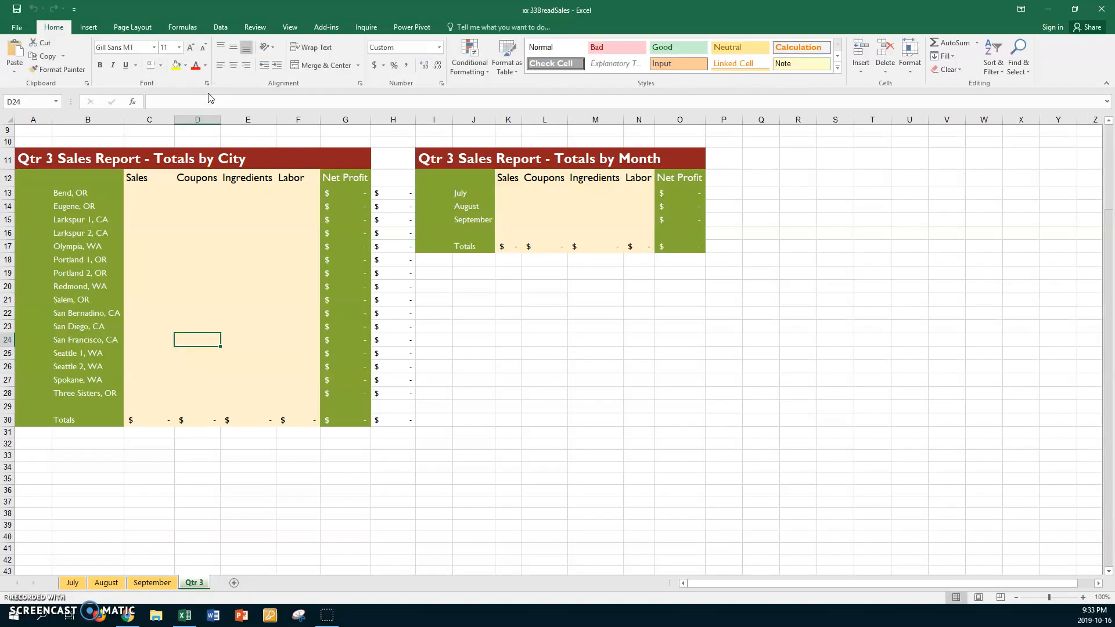
# Step: Save a copy in the personal drive's Print Comm > Excel > If statements folder, prefixing the file name with the author's first name and "Oct 16"
pyautogui.scroll(3, 218, 120)
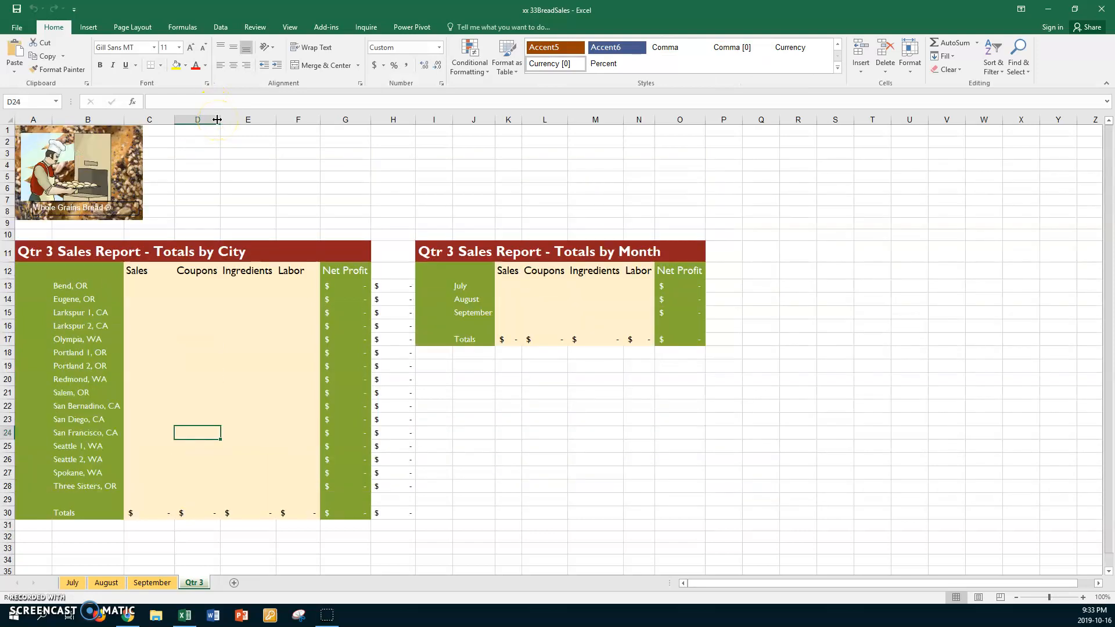
pyautogui.click(18, 28)
pyautogui.click(24, 144)
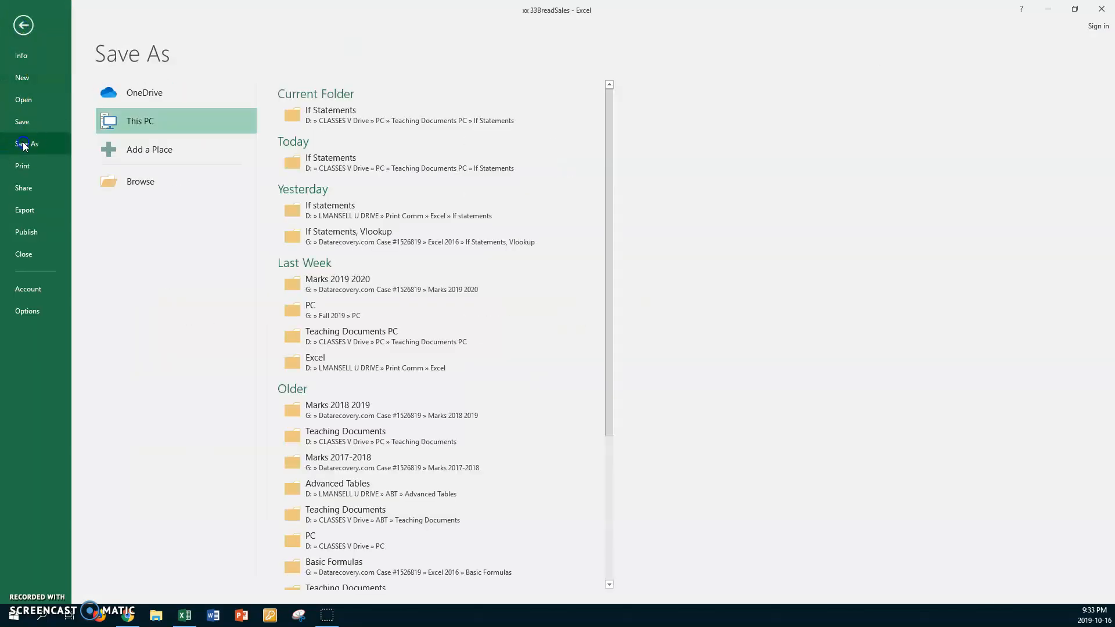
pyautogui.click(135, 180)
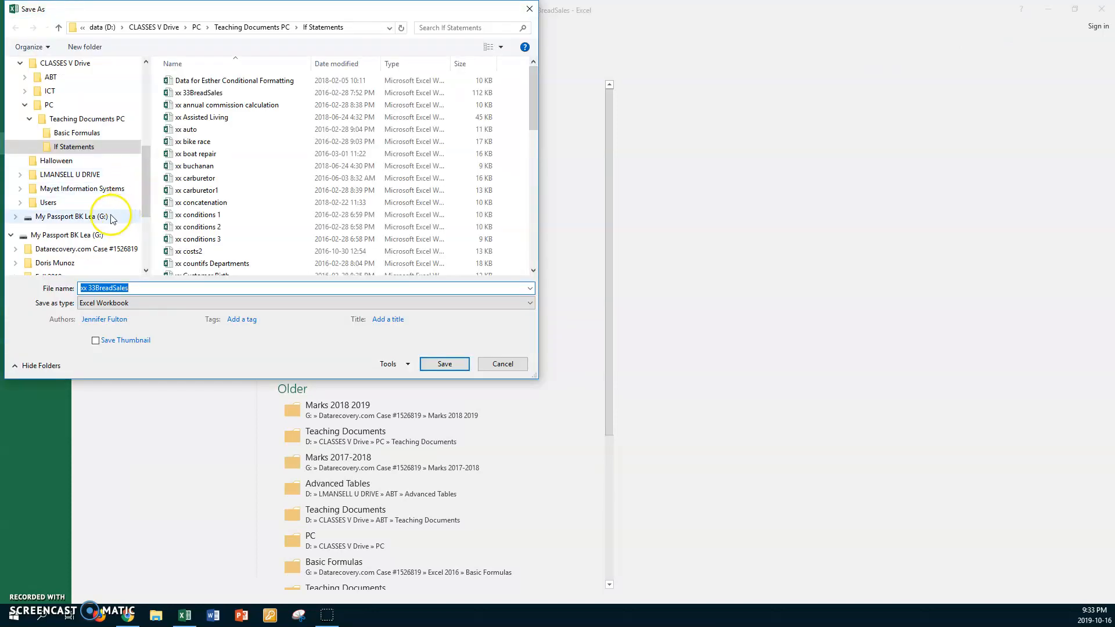
pyautogui.click(70, 176)
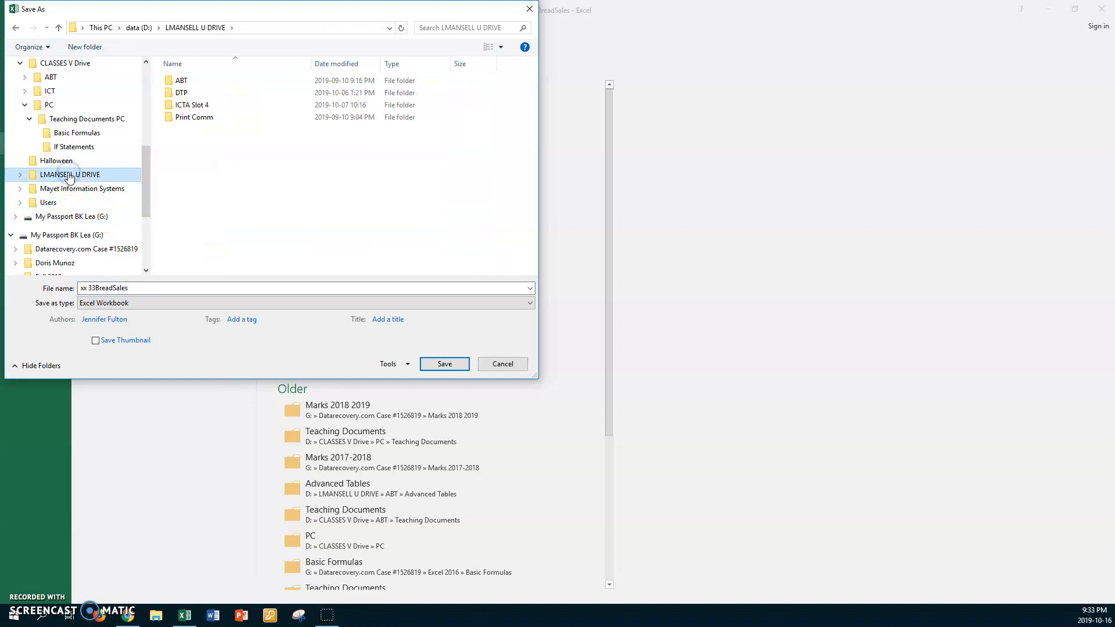
pyautogui.doubleClick(168, 117)
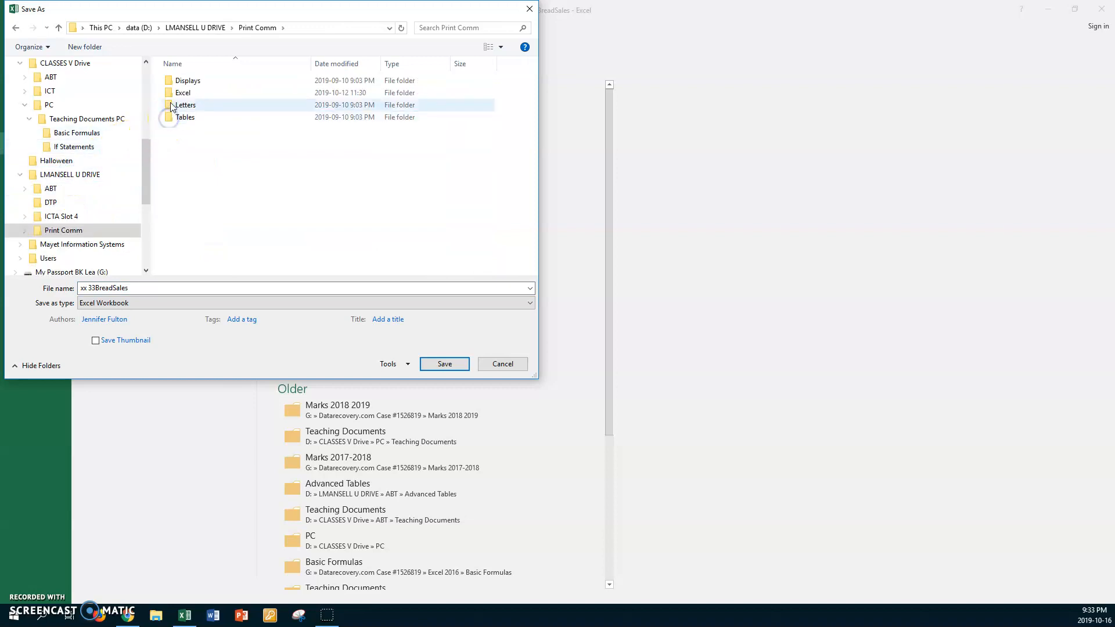
pyautogui.doubleClick(170, 92)
pyautogui.doubleClick(170, 92)
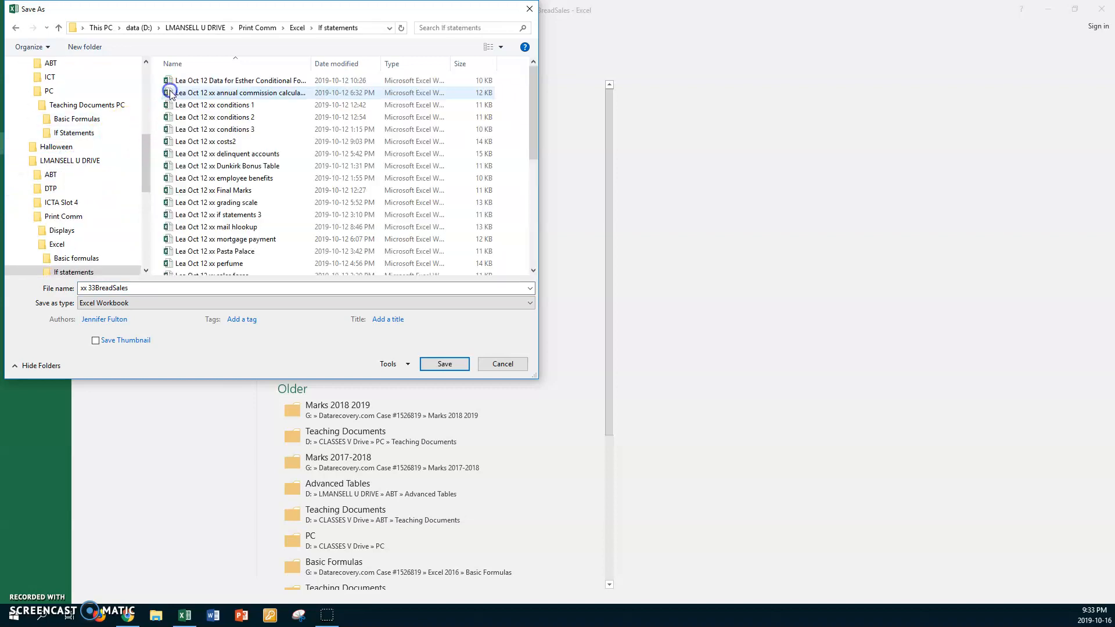
pyautogui.click(139, 288)
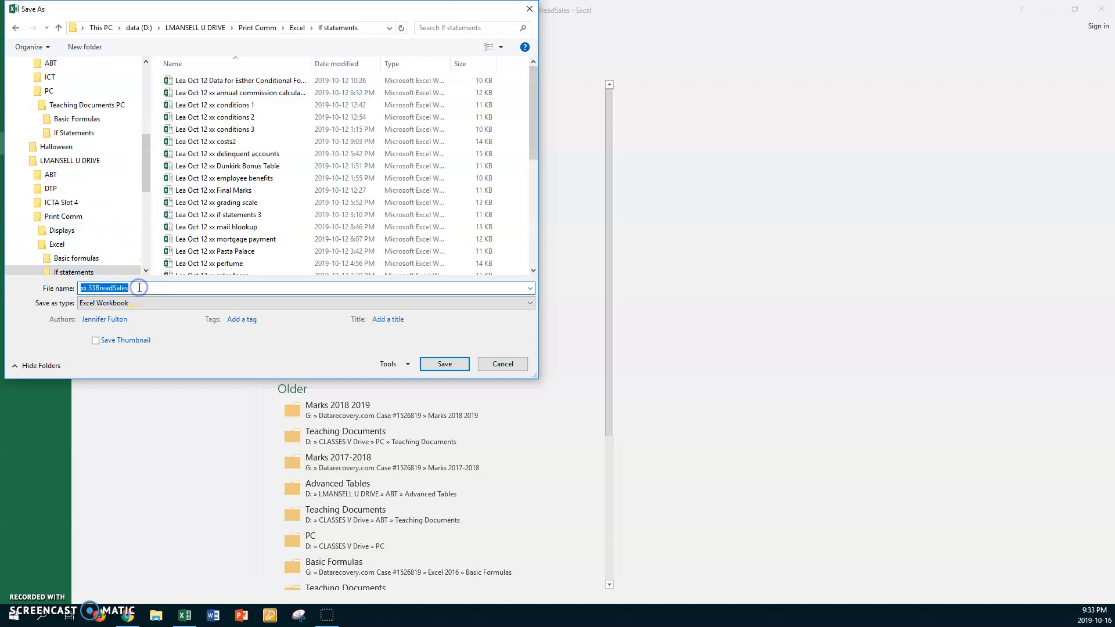
pyautogui.press('Home')
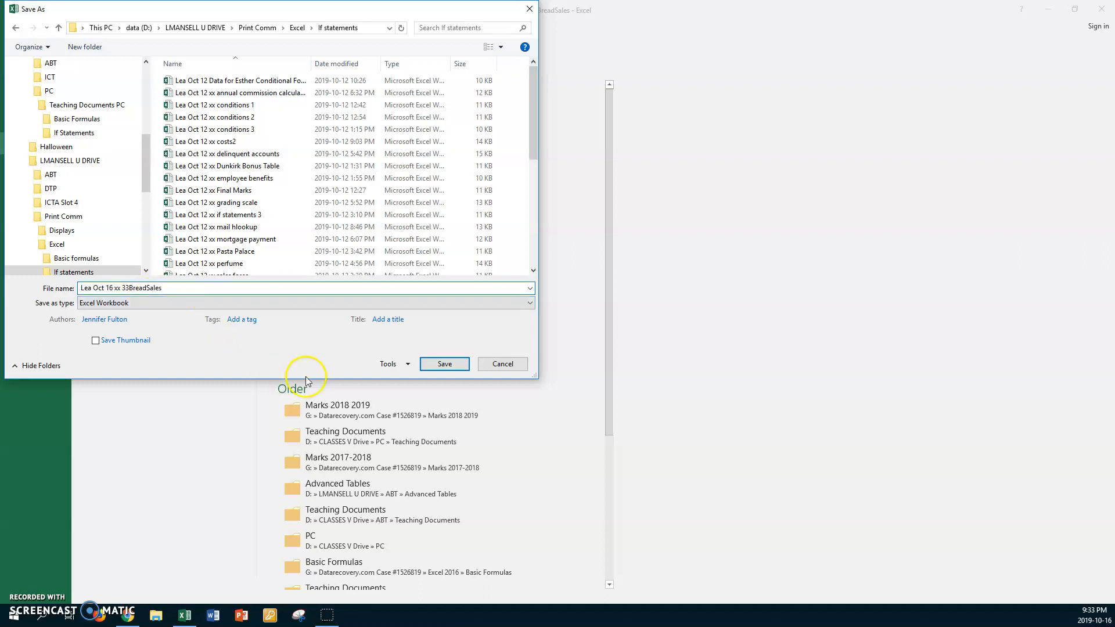
pyautogui.click(446, 364)
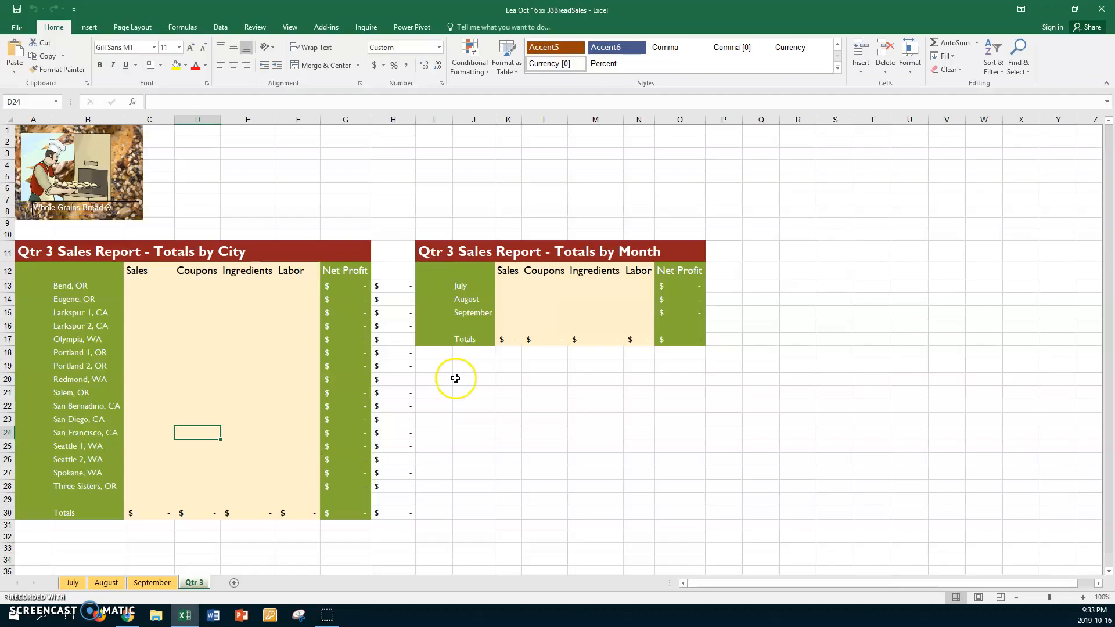
# Step: Look over the Qtr 3 report and the July, August and September sheets, ending on Qtr 3
pyautogui.scroll(-3, 453, 378)
pyautogui.scroll(3, 455, 378)
pyautogui.click(72, 584)
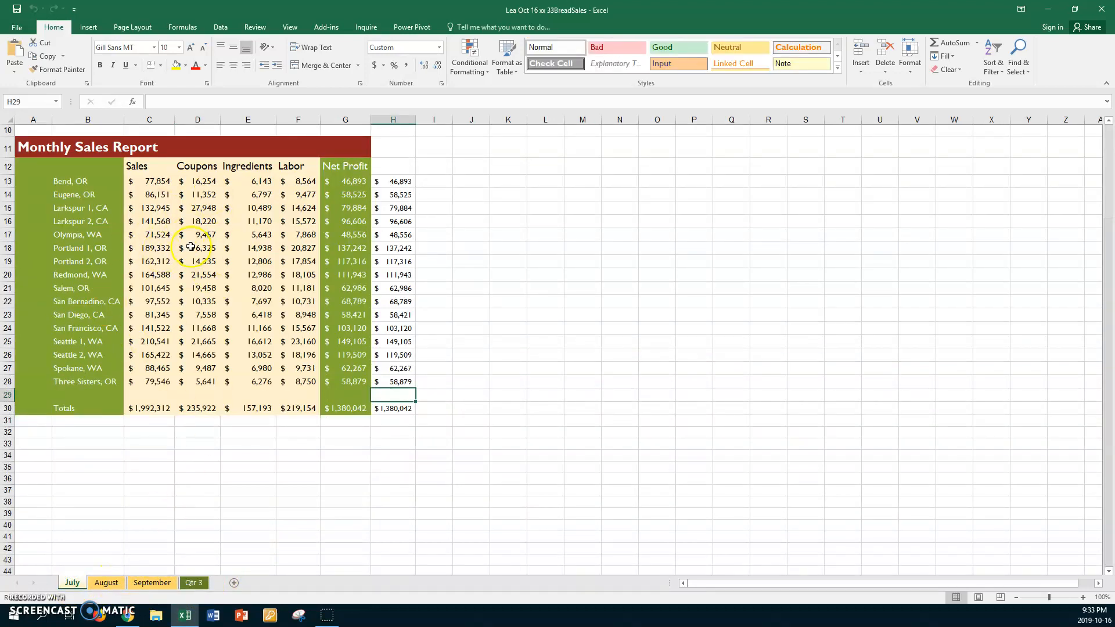
pyautogui.click(114, 582)
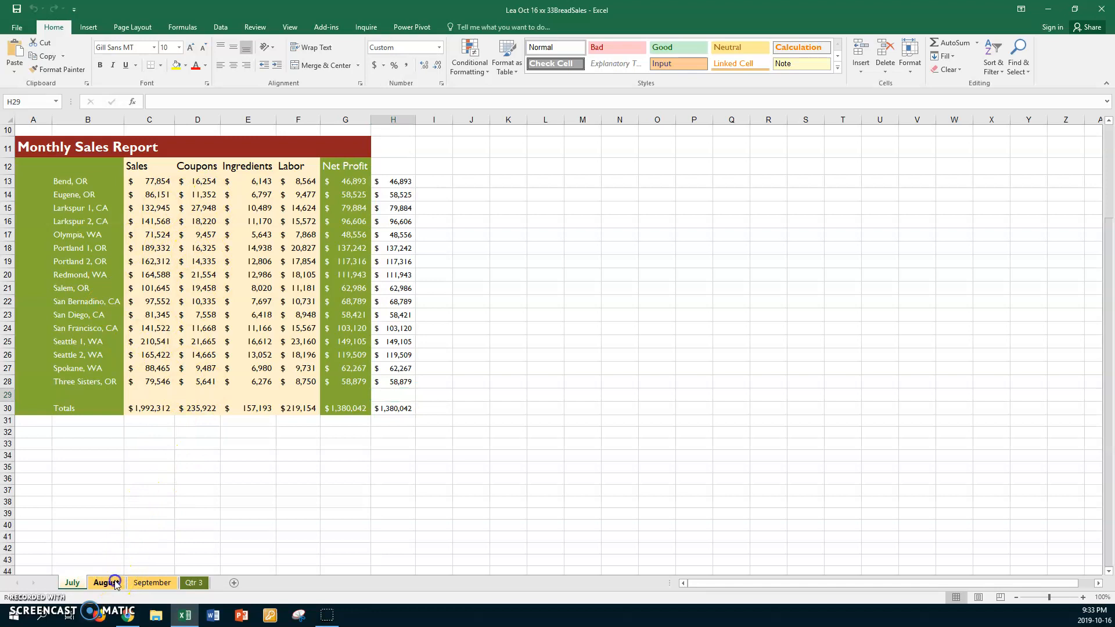
pyautogui.click(155, 584)
pyautogui.click(193, 583)
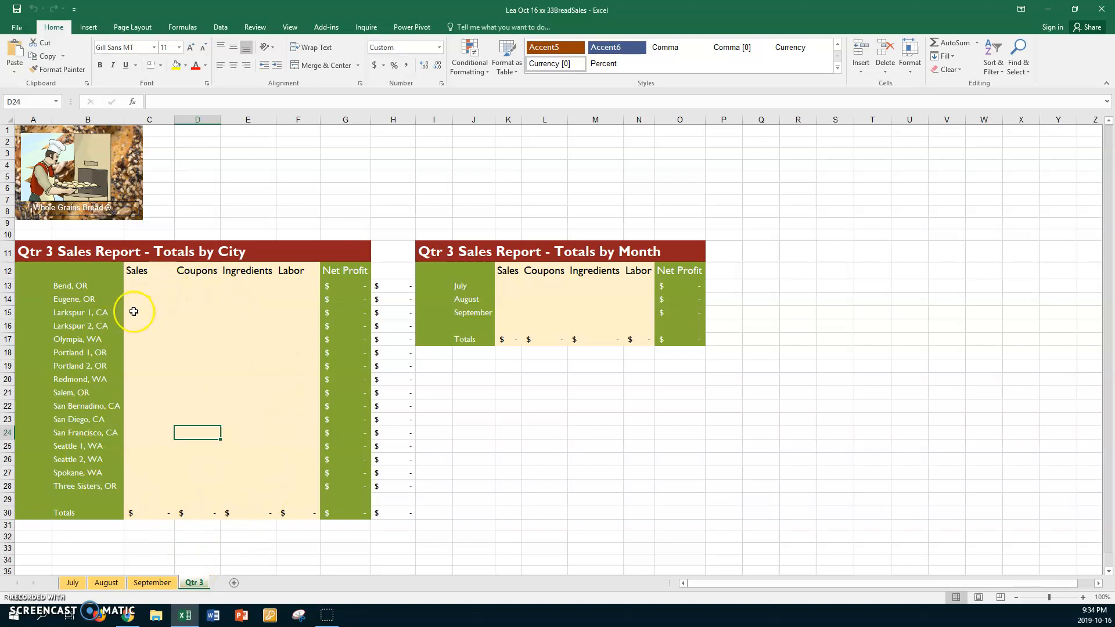
# Step: Set the Qtr 3 sheet's magnification to a custom 140%
pyautogui.click(305, 187)
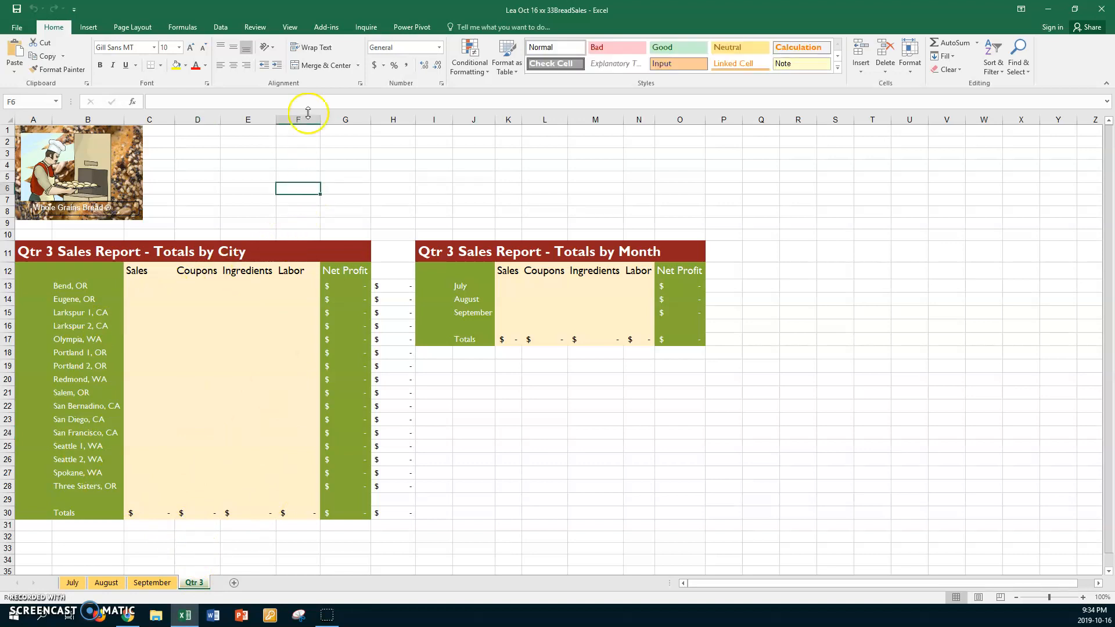
pyautogui.click(290, 27)
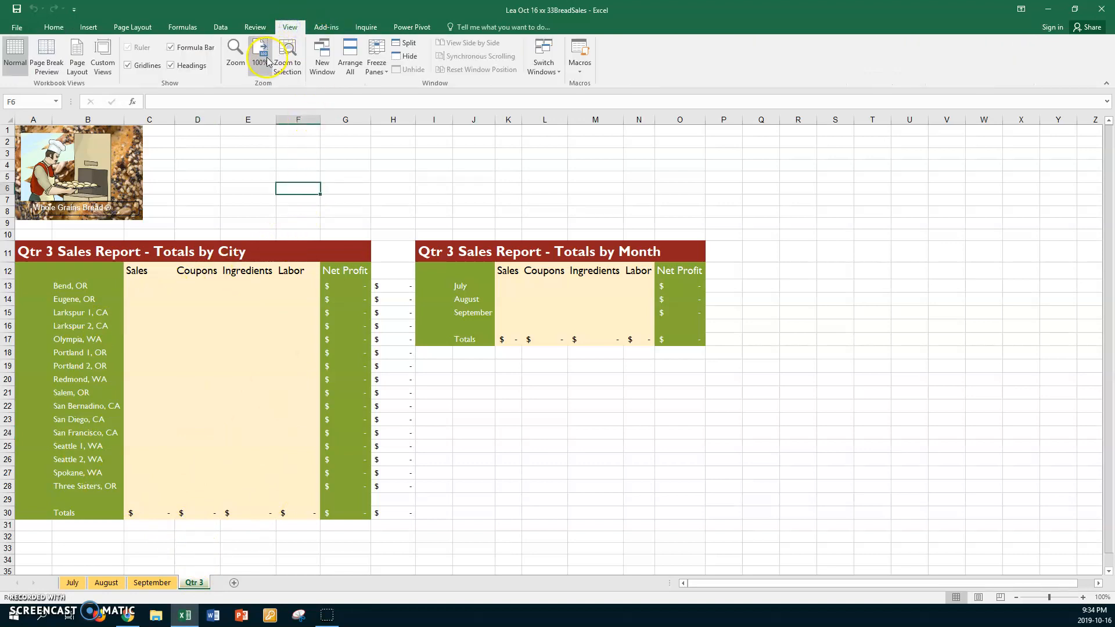
pyautogui.click(236, 54)
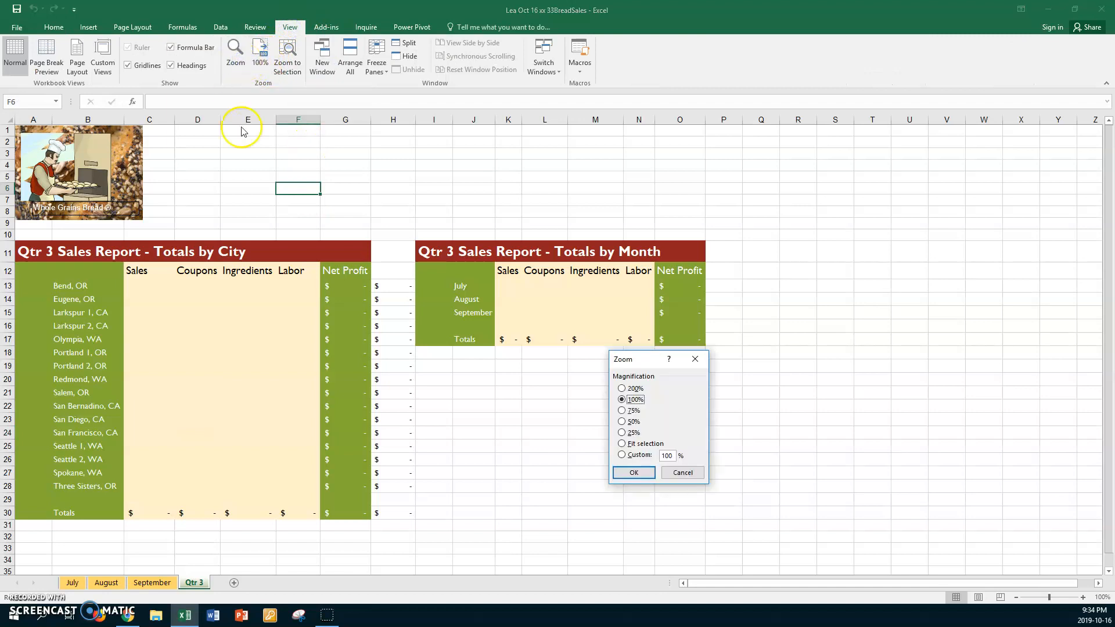
pyautogui.click(621, 456)
pyautogui.write('140')
pyautogui.press('Return')
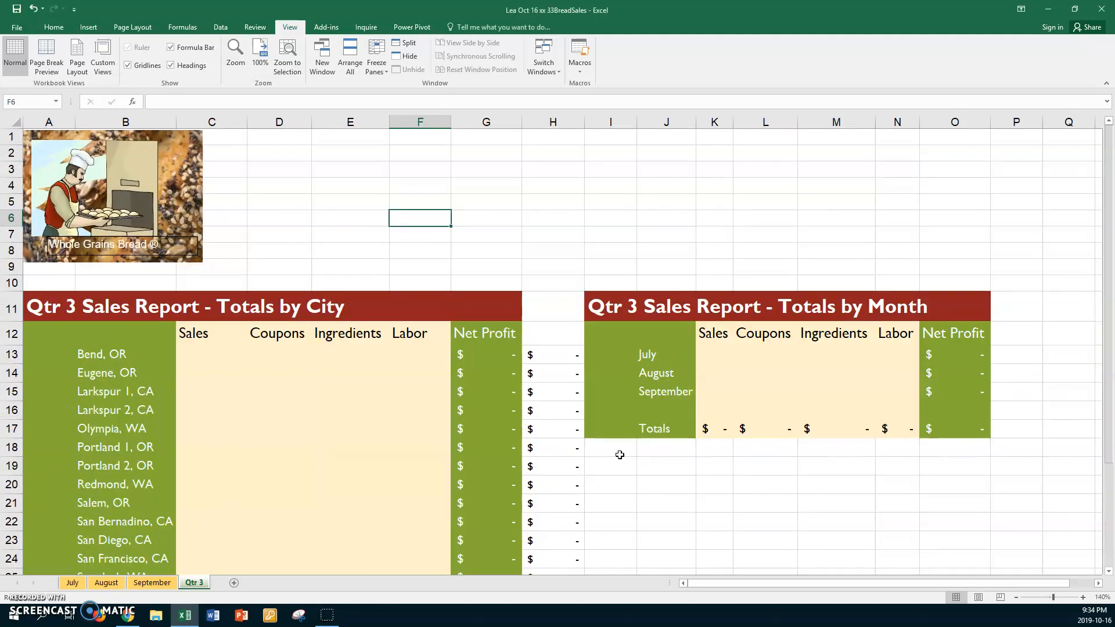
# Step: Set the Qtr 3 sheet's magnification to a custom 120%
pyautogui.click(243, 59)
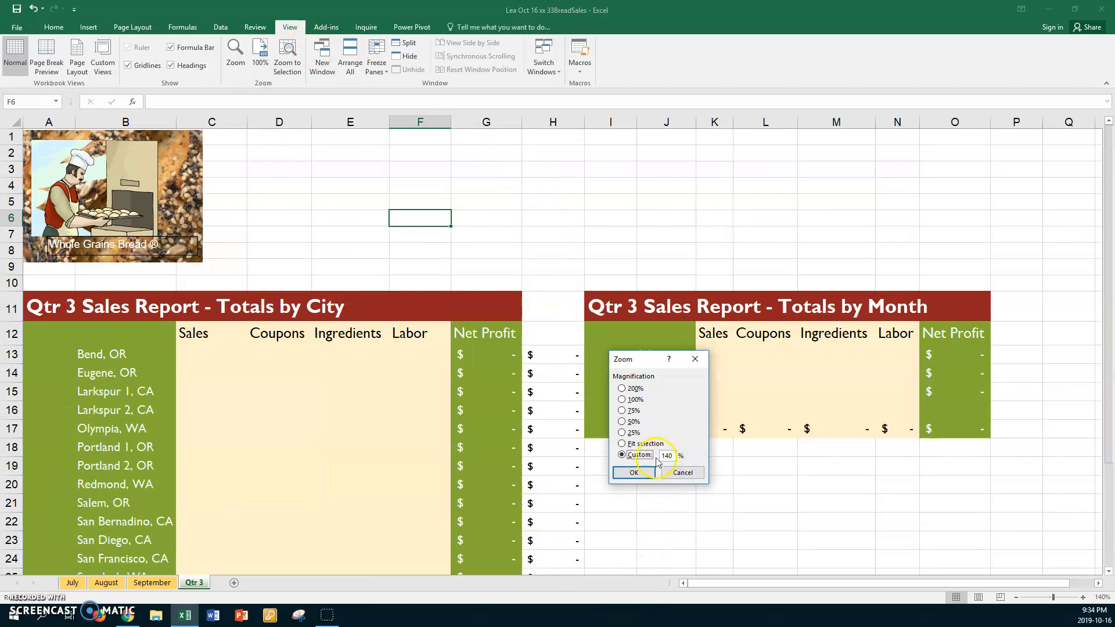
pyautogui.click(623, 457)
pyautogui.press('Return')
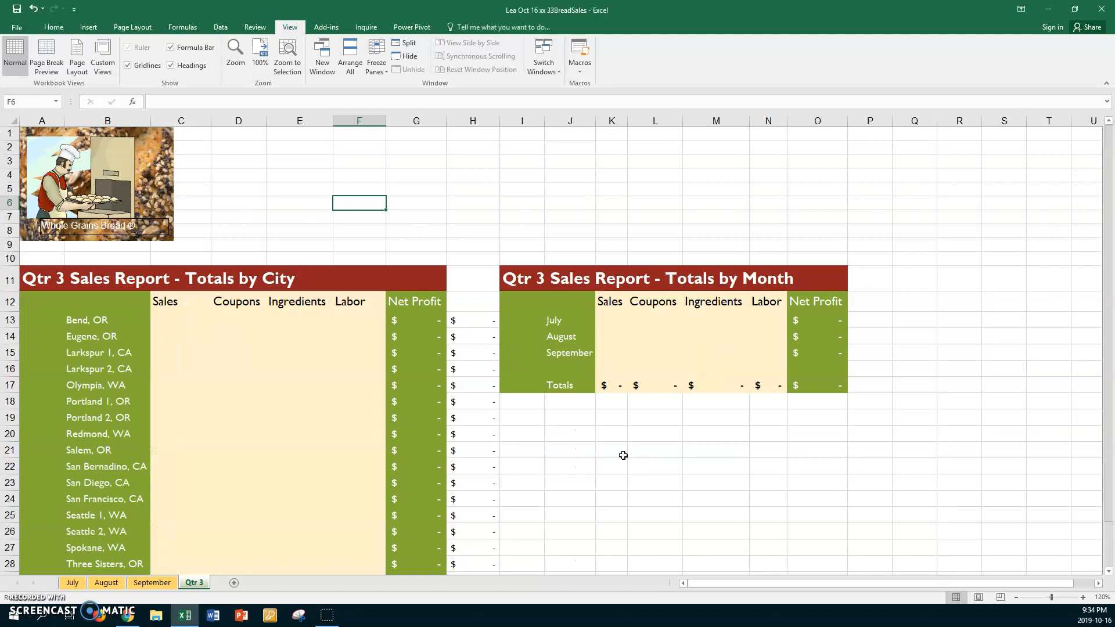
# Step: Review the Qtr 3 city and month tables and compare them with the three monthly sales reports
pyautogui.scroll(-4, 623, 455)
pyautogui.scroll(4, 621, 465)
pyautogui.scroll(-2, 623, 468)
pyautogui.scroll(1, 623, 467)
pyautogui.scroll(-1, 623, 468)
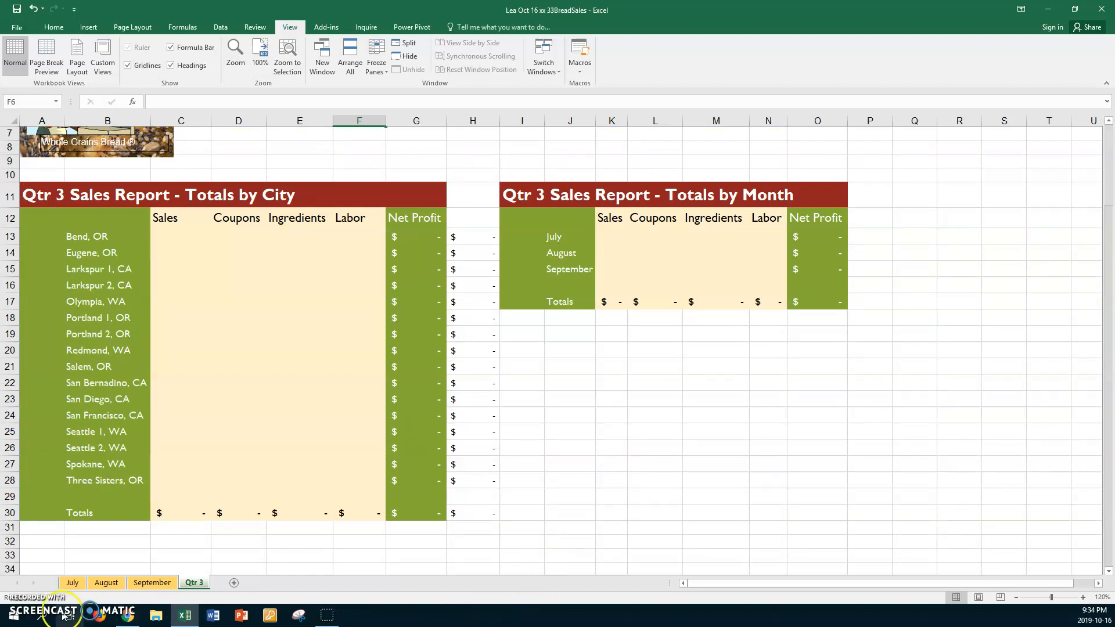
pyautogui.click(72, 583)
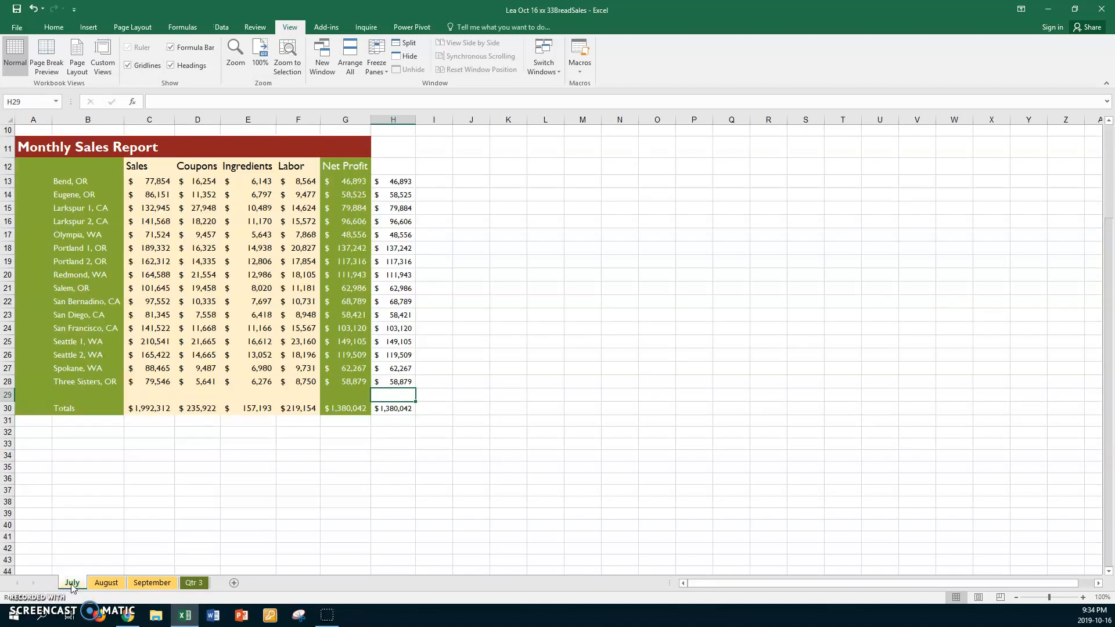
pyautogui.click(106, 583)
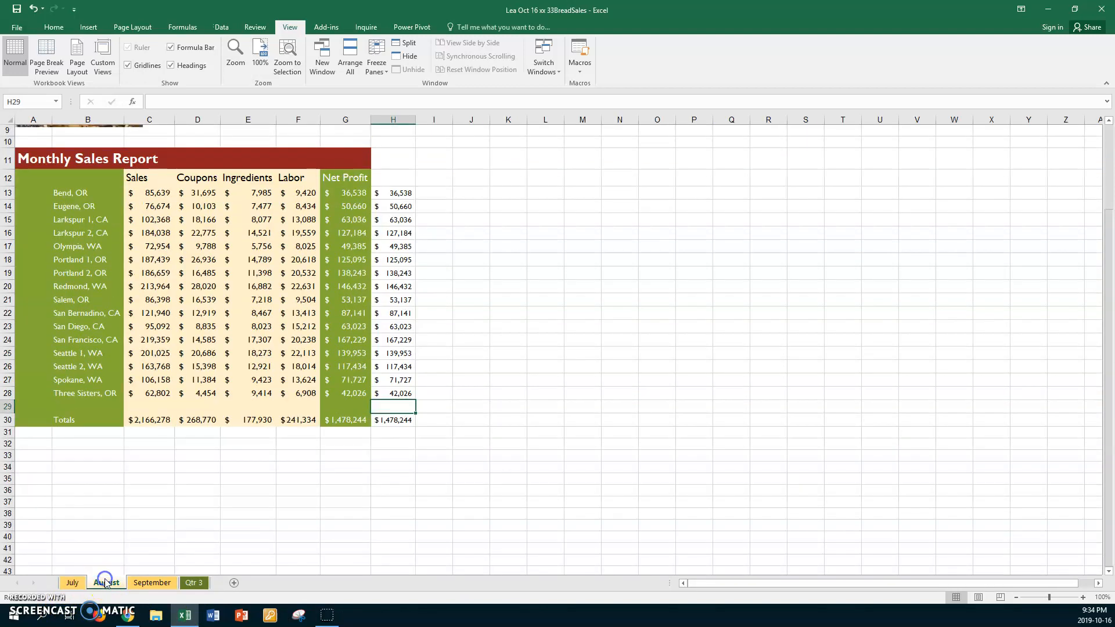
pyautogui.click(146, 583)
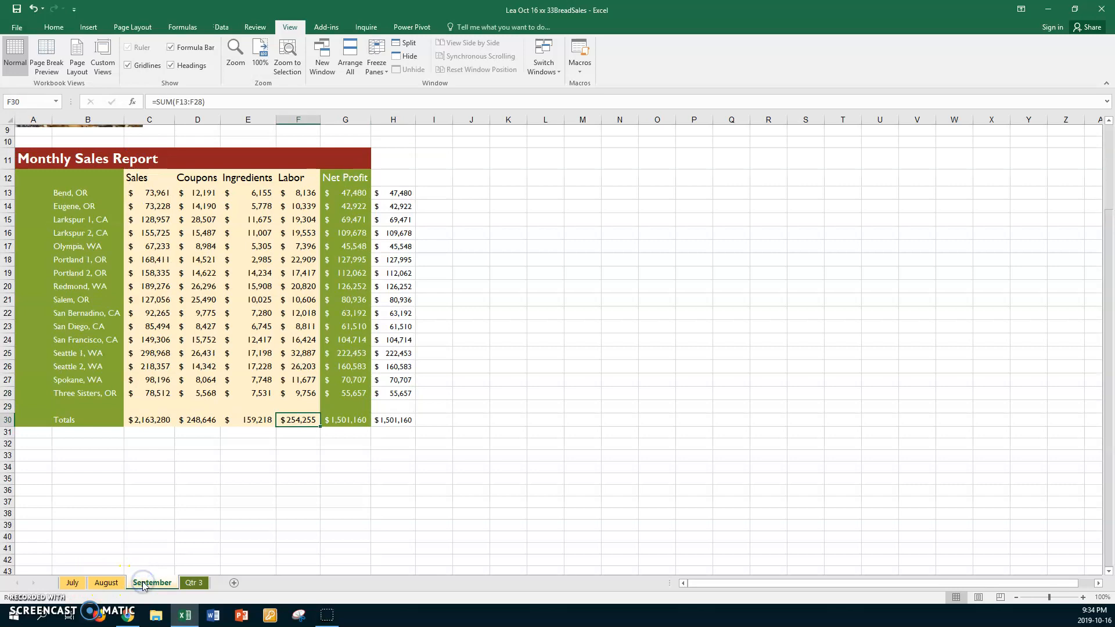
pyautogui.click(195, 583)
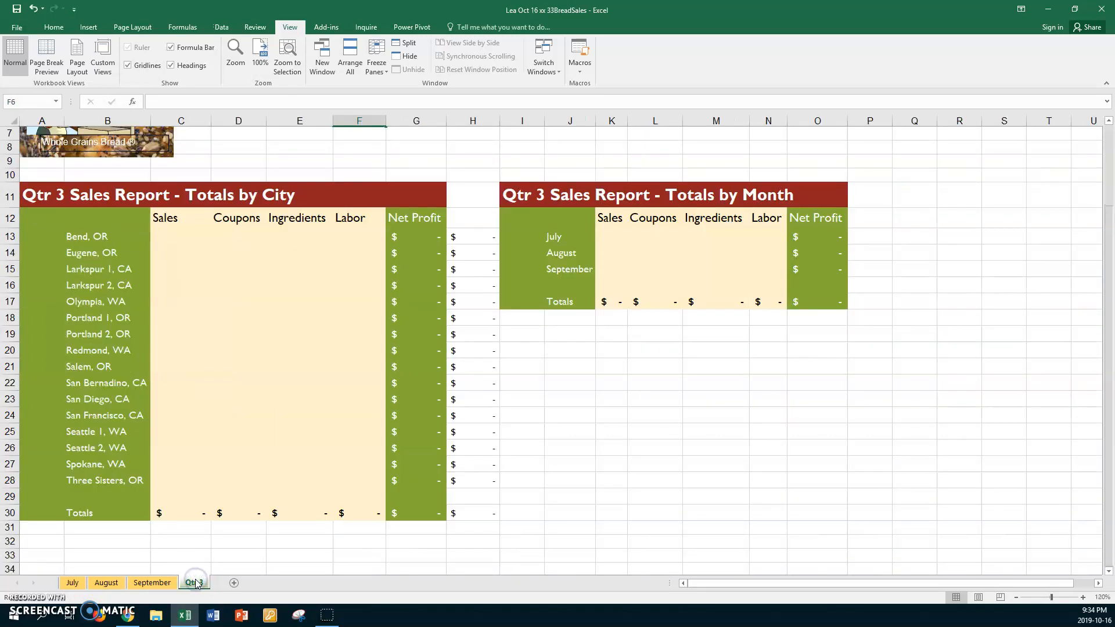
# Step: Examine sample entries in the Sales, Coupons, Ingredients and Labor columns of the July sheet
pyautogui.click(70, 584)
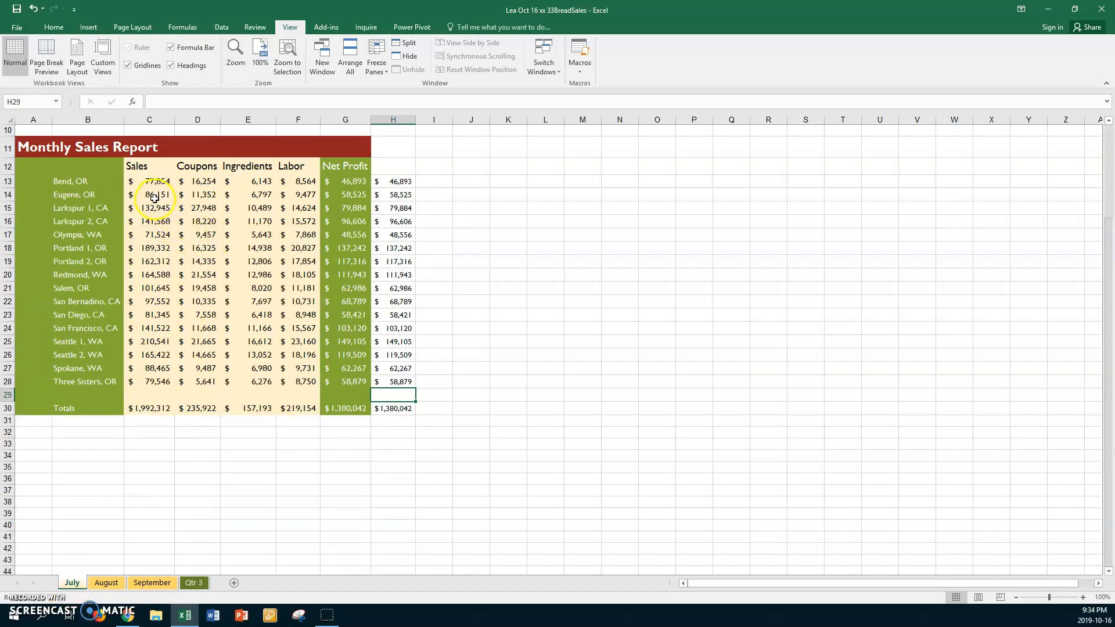
pyautogui.click(155, 199)
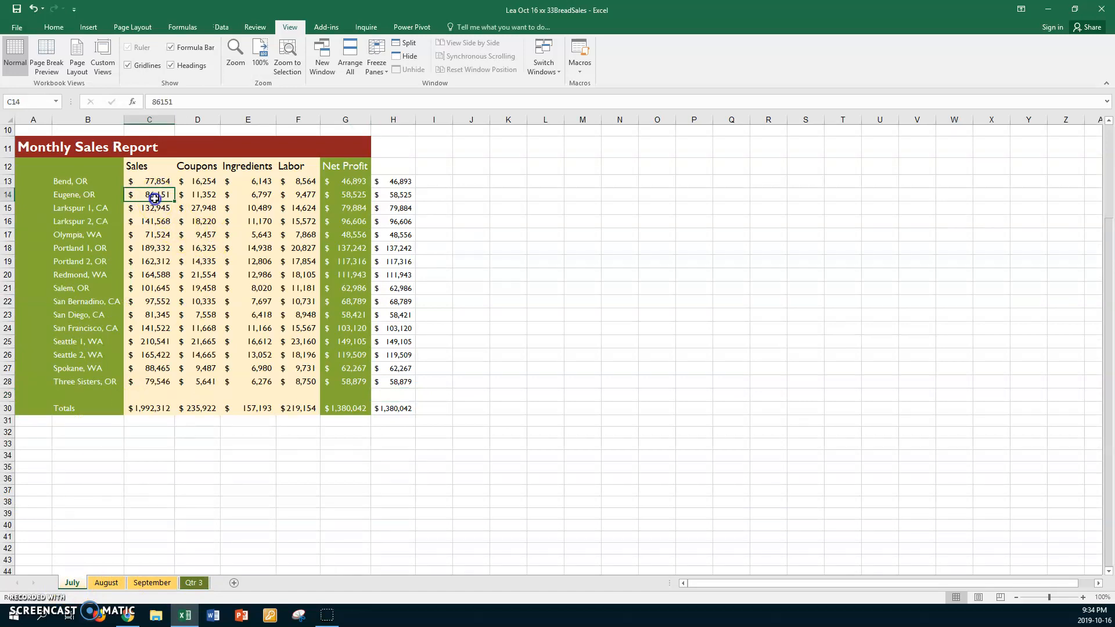
pyautogui.moveTo(145, 229); pyautogui.dragTo(143, 248)
pyautogui.click(138, 303)
pyautogui.moveTo(199, 211); pyautogui.dragTo(200, 221)
pyautogui.click(199, 290)
pyautogui.click(259, 221)
pyautogui.click(270, 286)
pyautogui.click(309, 196)
pyautogui.click(304, 262)
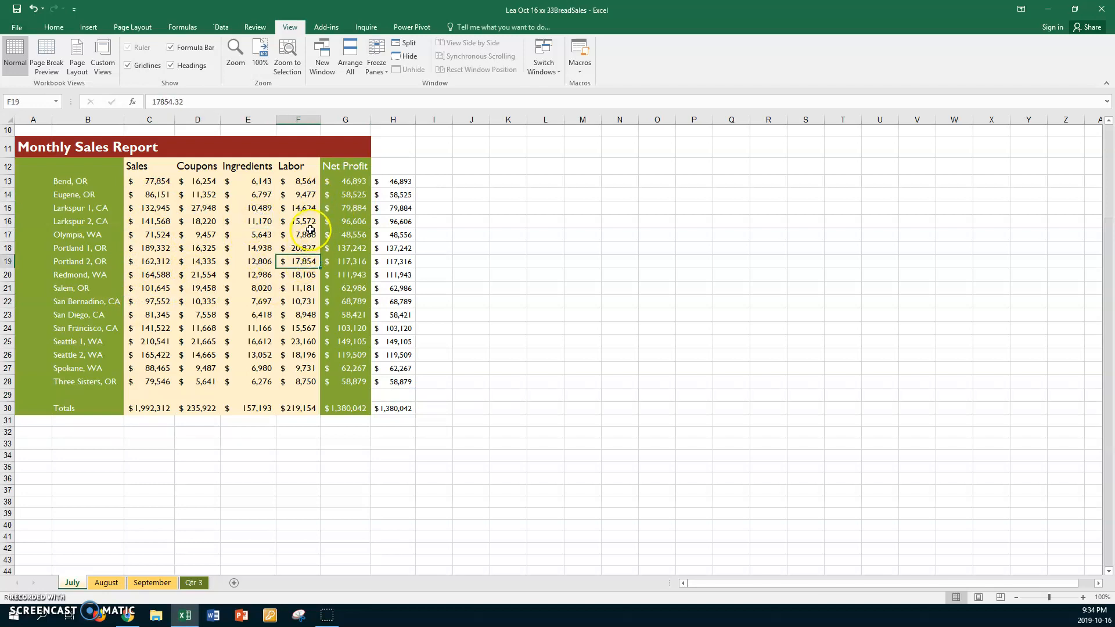
# Step: Inspect the Net Profit formula for Bend, OR in G13 and display the formulas on the July sheet
pyautogui.click(348, 181)
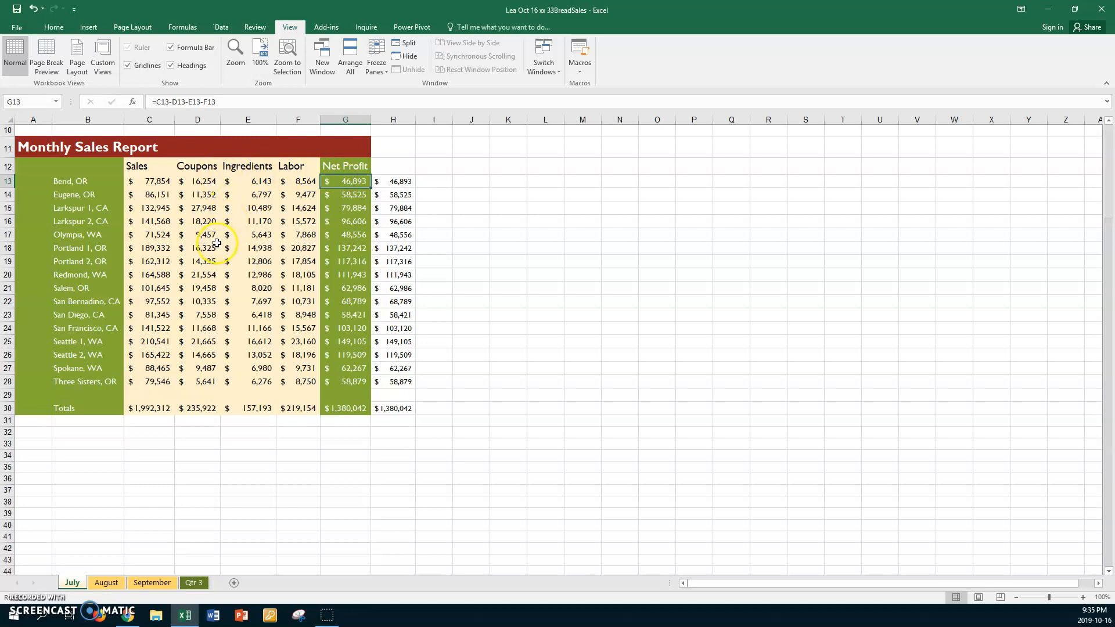
pyautogui.hotkey('ctrl', '`')
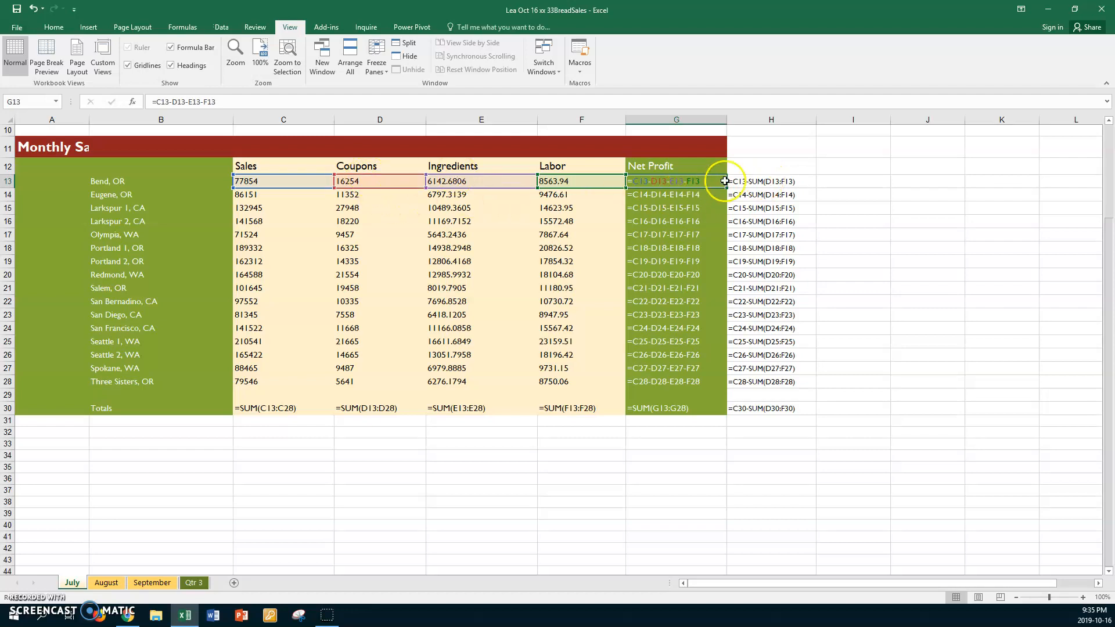
# Step: Inspect the alternative Net Profit formula for Bend, OR in H13 on the July sheet and its Sales source cell C13
pyautogui.click(752, 180)
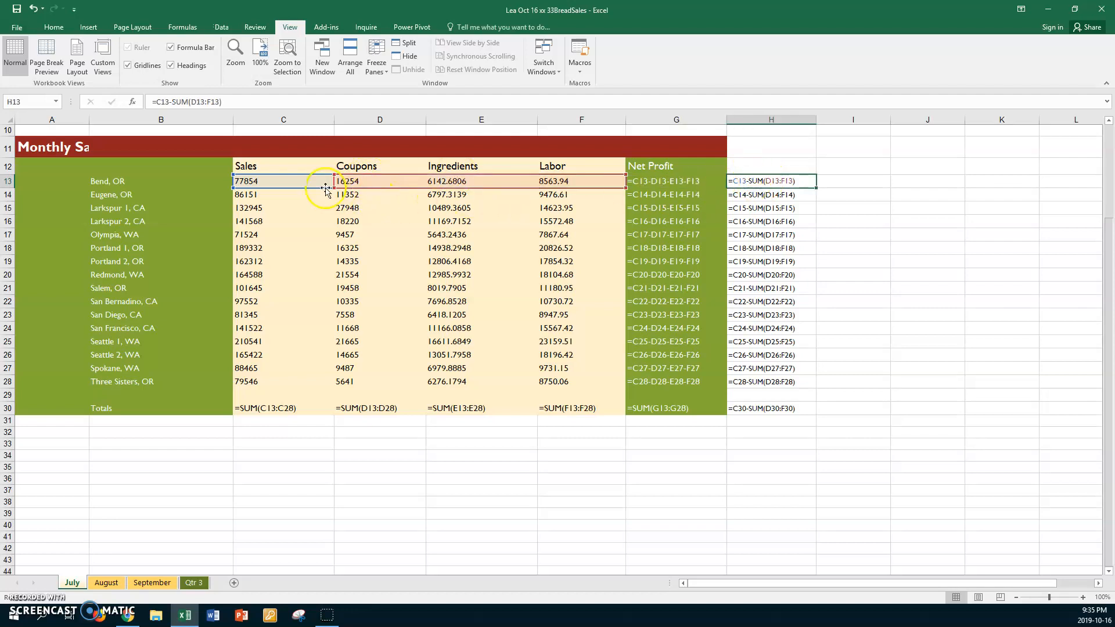
pyautogui.click(287, 183)
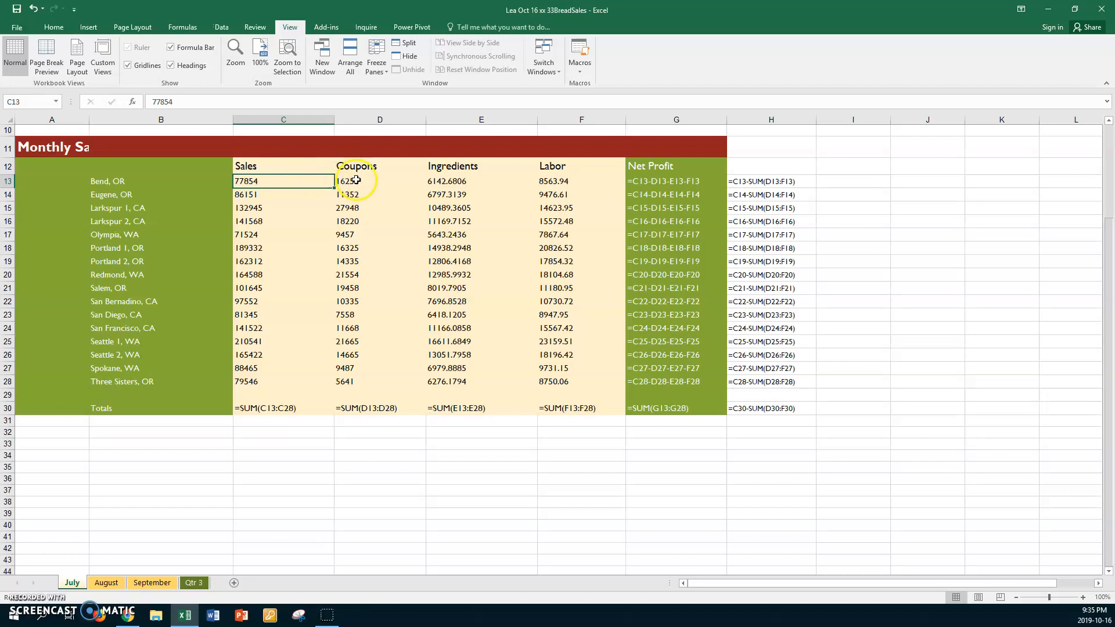
pyautogui.click(794, 178)
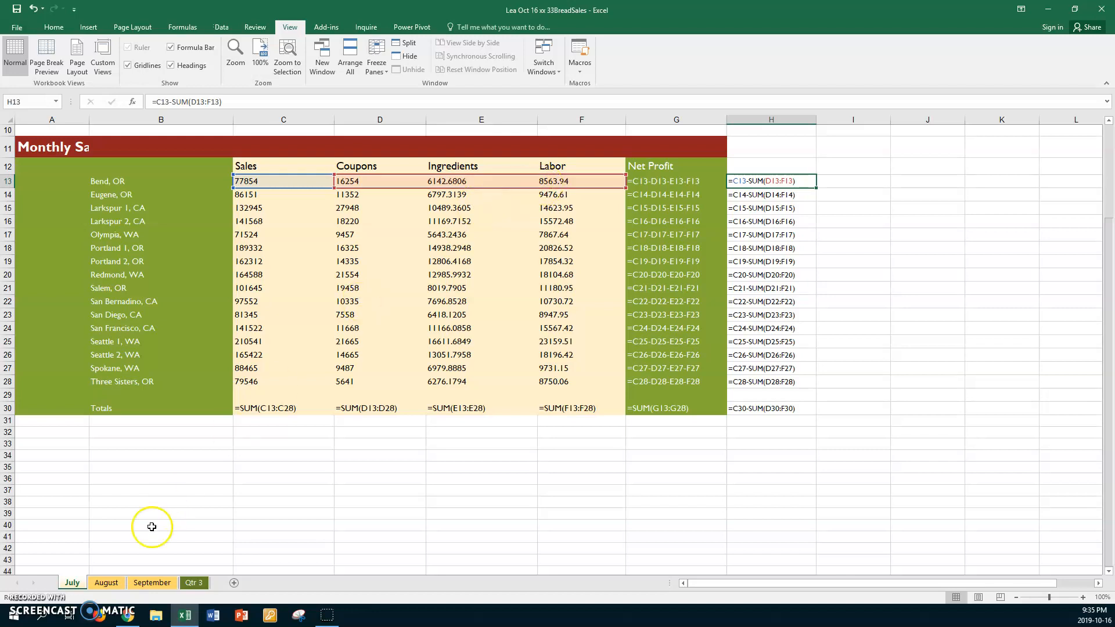
# Step: Examine sample Sales, Coupons, Ingredients and Labor entries on the August sheet and both Net Profit formulas in G13 and H13
pyautogui.click(107, 582)
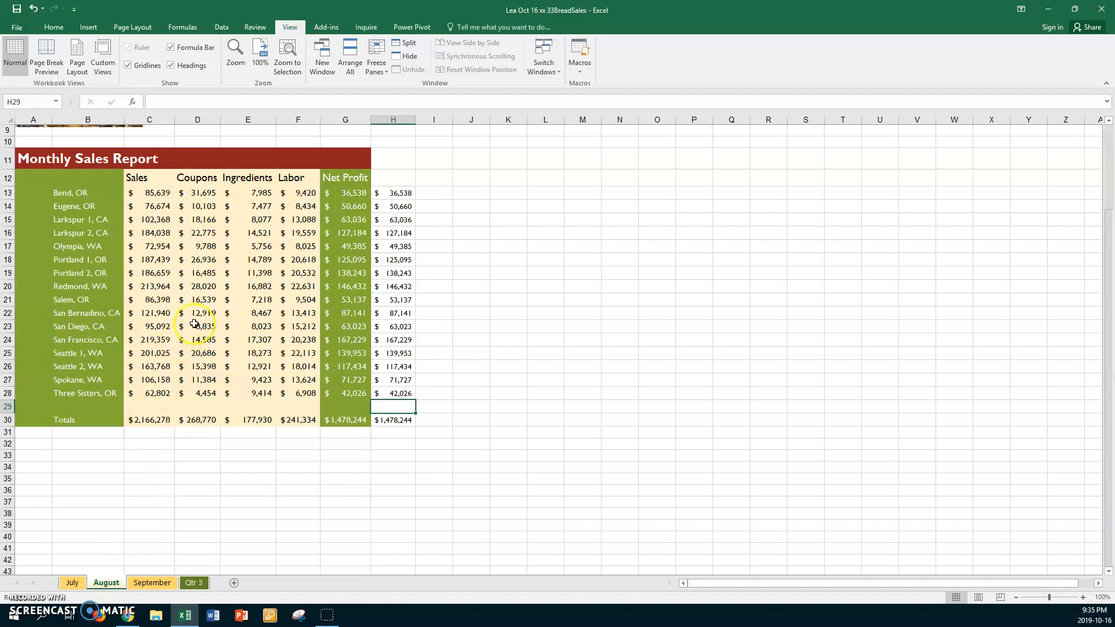
pyautogui.click(173, 245)
pyautogui.click(200, 272)
pyautogui.click(265, 300)
pyautogui.click(291, 303)
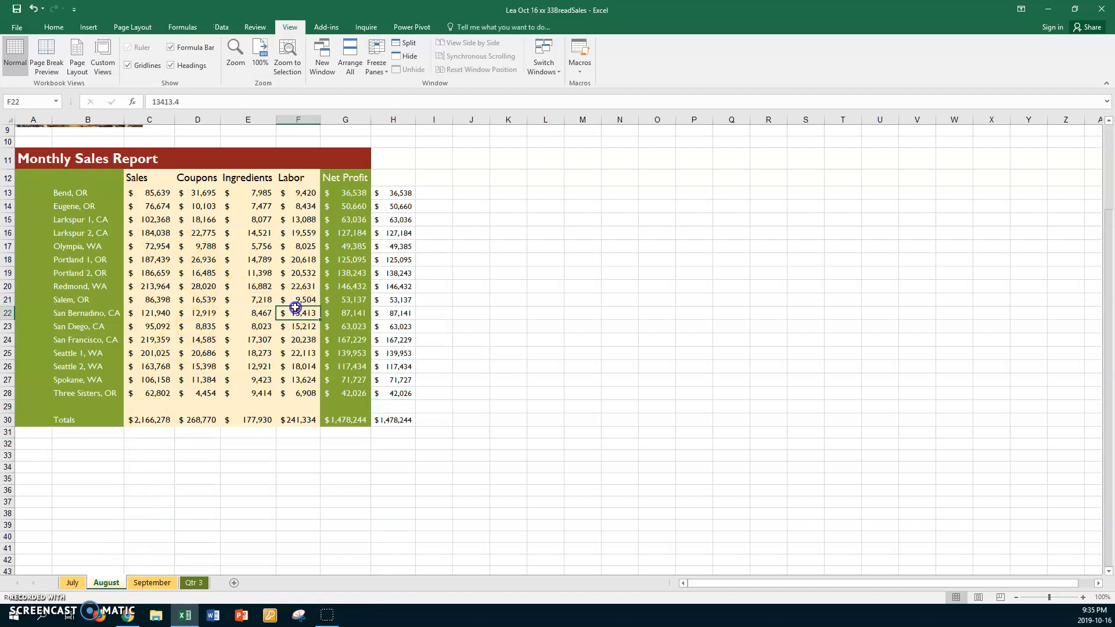
pyautogui.click(359, 193)
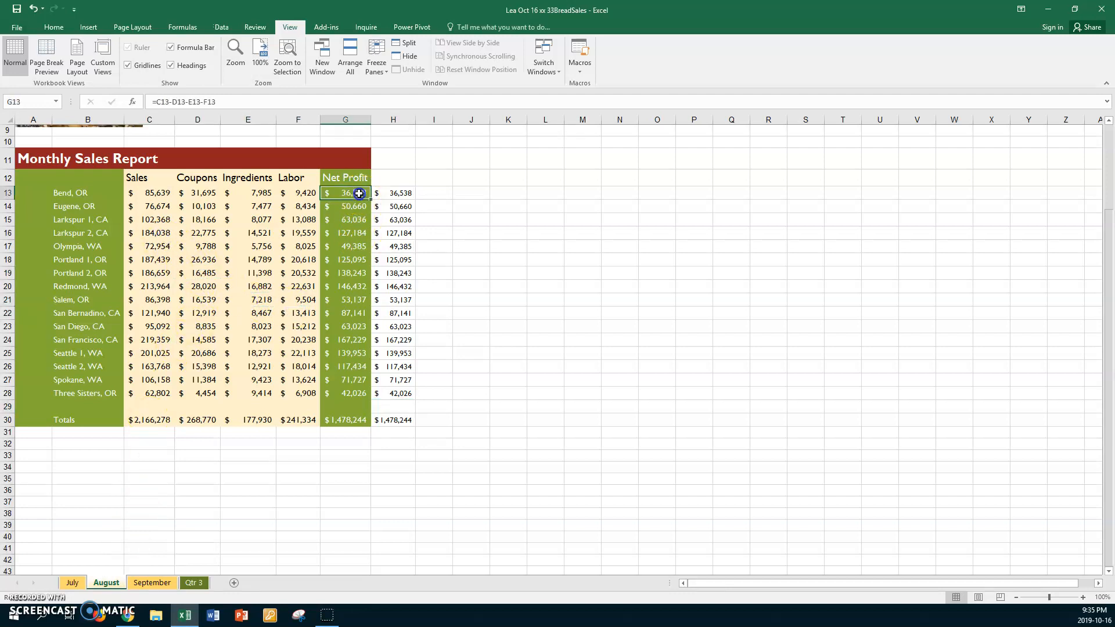
pyautogui.click(393, 192)
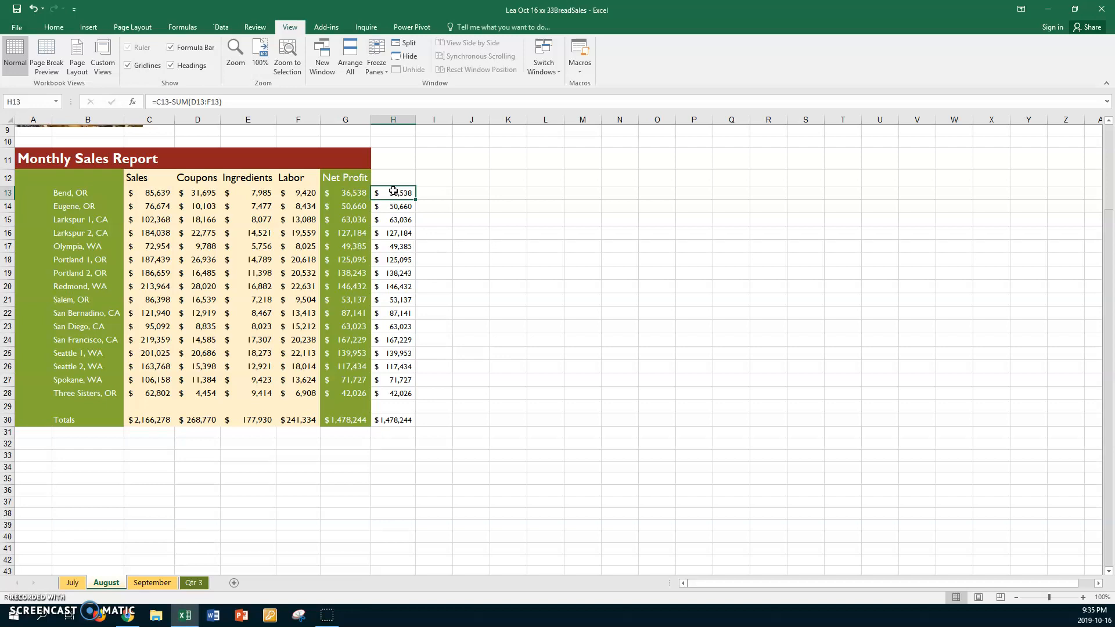
# Step: Examine the September sheet's Redmond, WA entries and the two Net Profit formulas for Portland 1, OR in G18 and H18
pyautogui.click(145, 584)
pyautogui.click(147, 324)
pyautogui.click(150, 284)
pyautogui.click(198, 283)
pyautogui.click(250, 283)
pyautogui.click(303, 283)
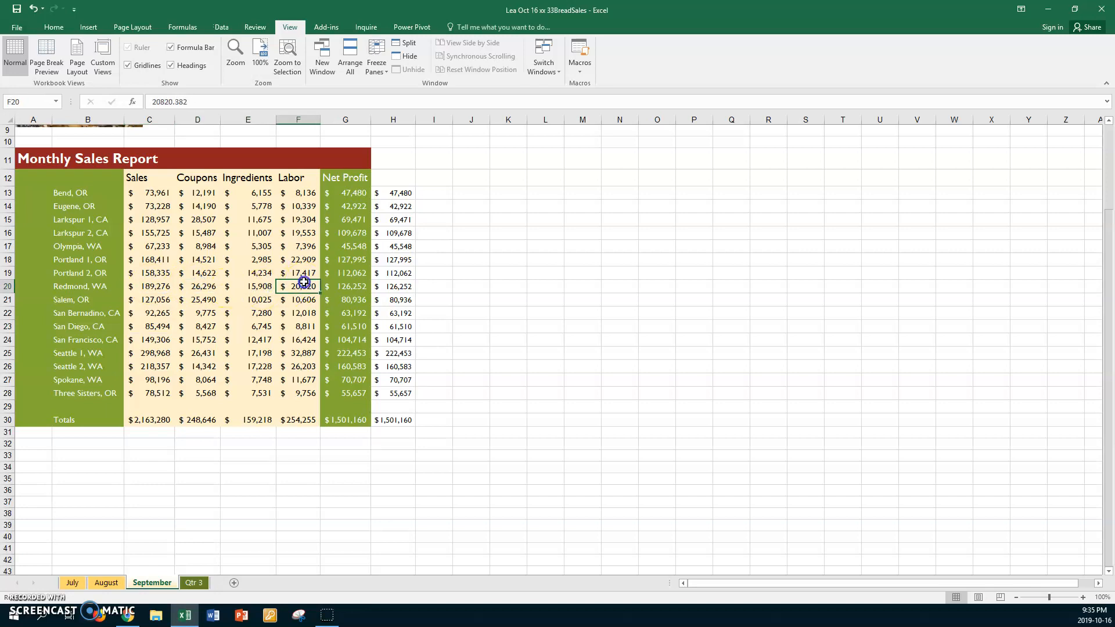
pyautogui.click(352, 263)
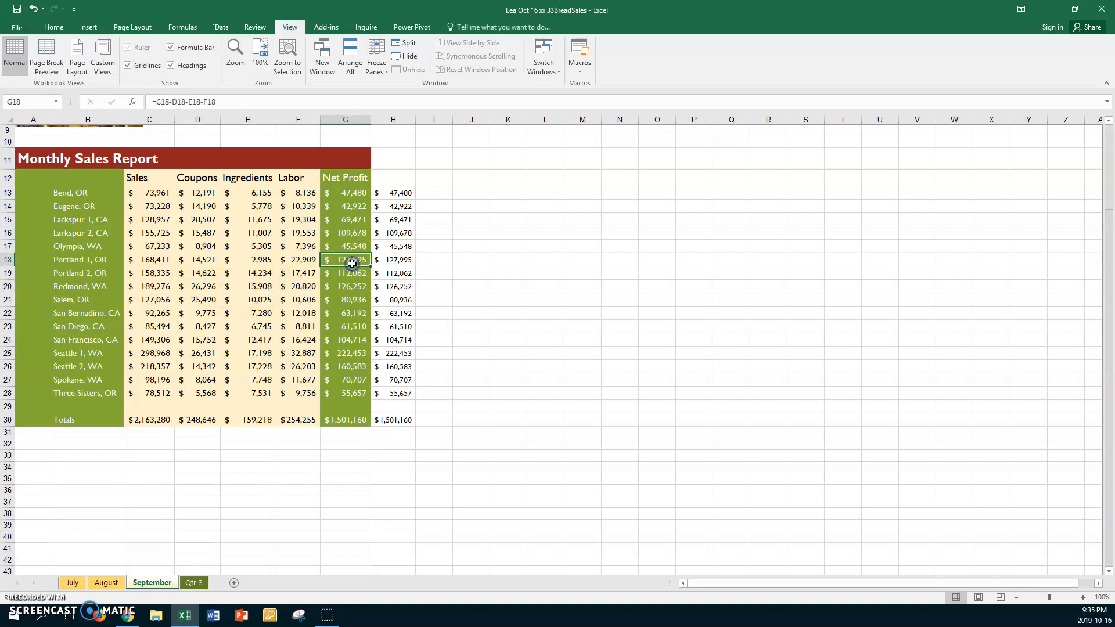
pyautogui.click(389, 259)
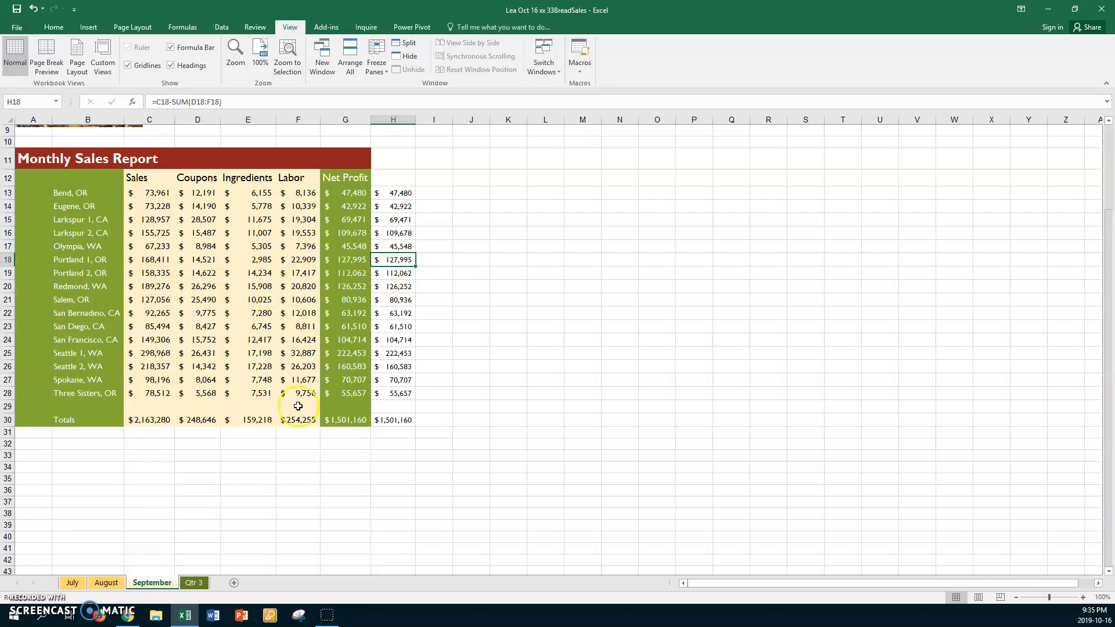
# Step: In C13 of the Qtr 3 sheet, enter a 3-D formula summing C13 across the July through September sheets
pyautogui.click(194, 584)
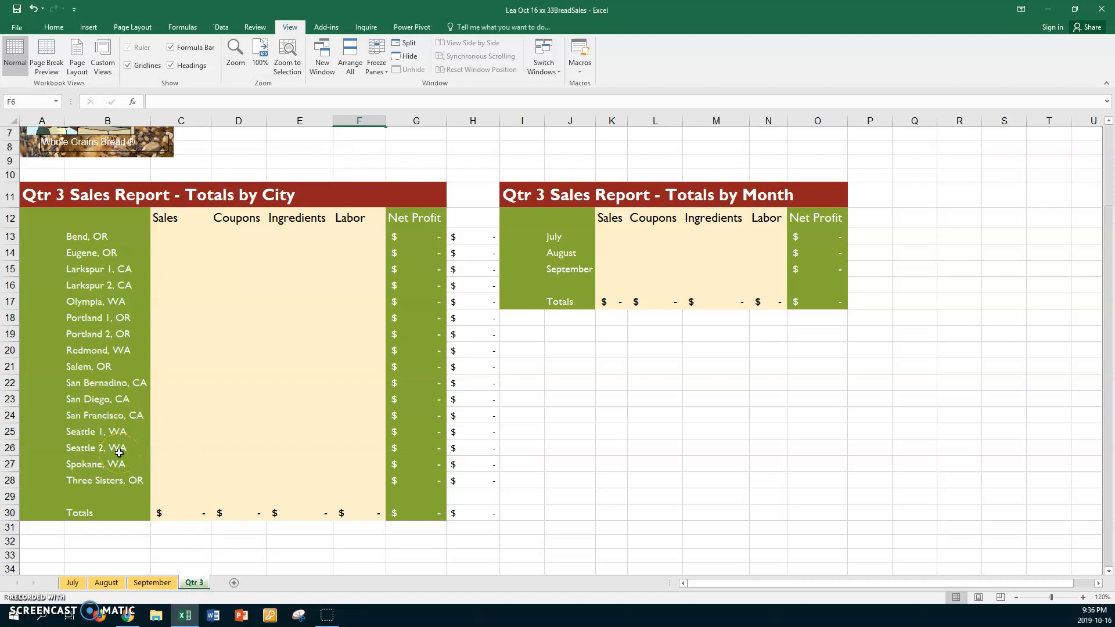
pyautogui.click(168, 231)
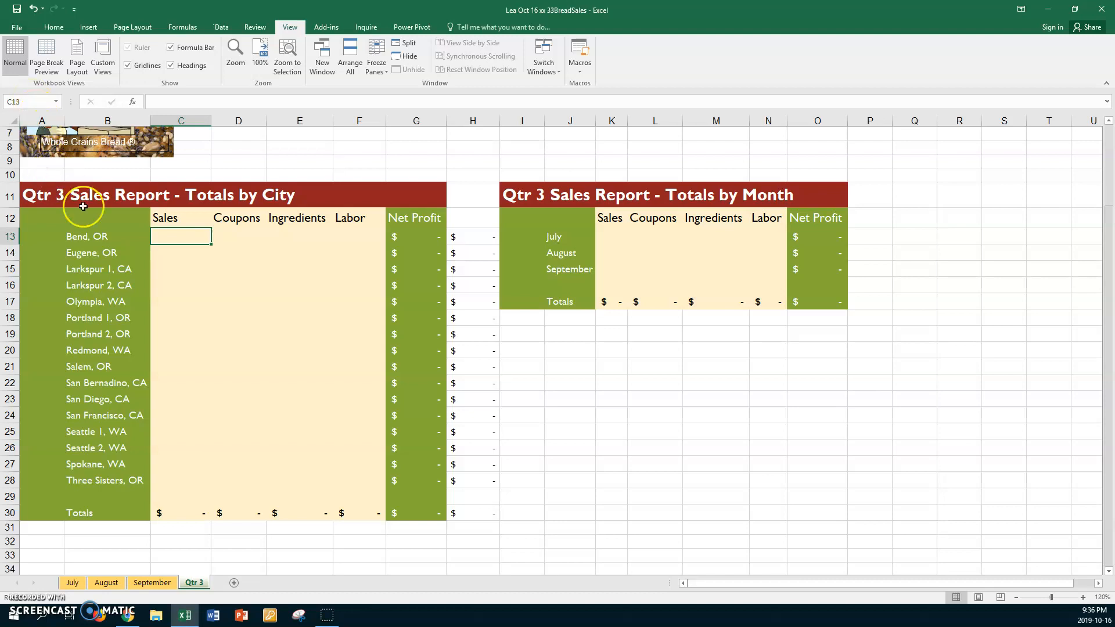
pyautogui.write('=')
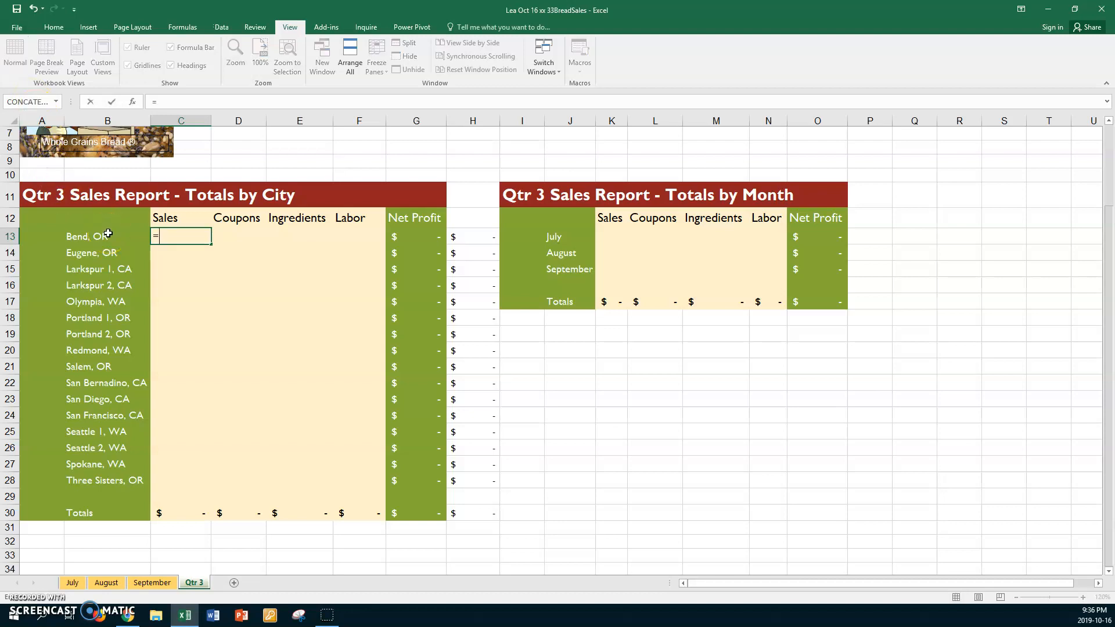
pyautogui.write('sum(')
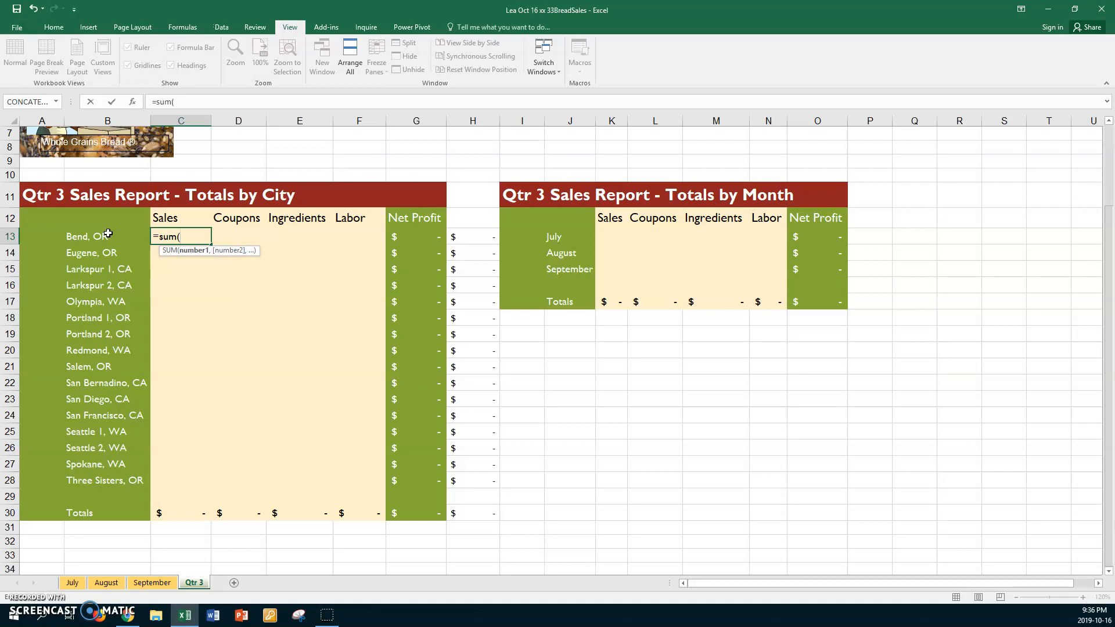
pyautogui.click(72, 583)
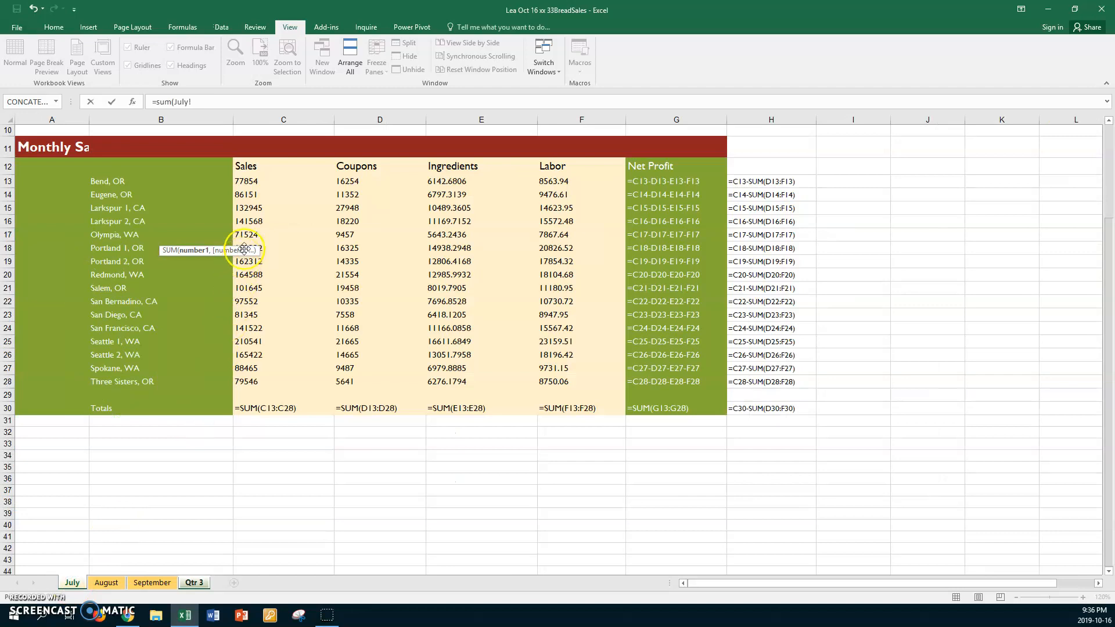
pyautogui.click(254, 181)
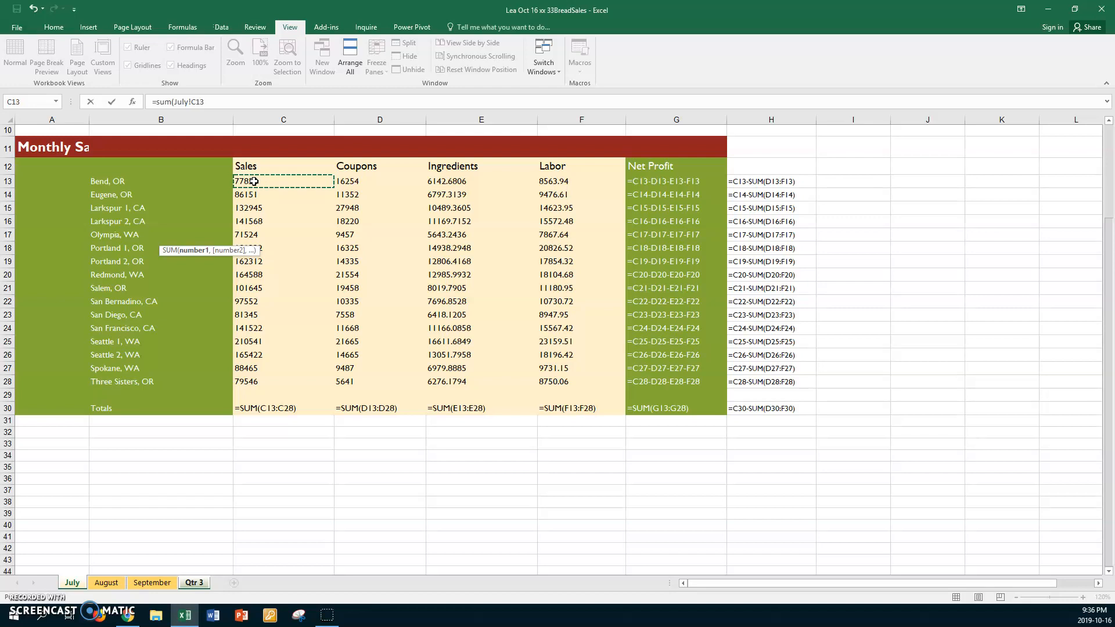
pyautogui.keyDown('shift'); pyautogui.click(113, 583); pyautogui.keyUp('shift')
pyautogui.keyDown('shift'); pyautogui.click(138, 584); pyautogui.keyUp('shift')
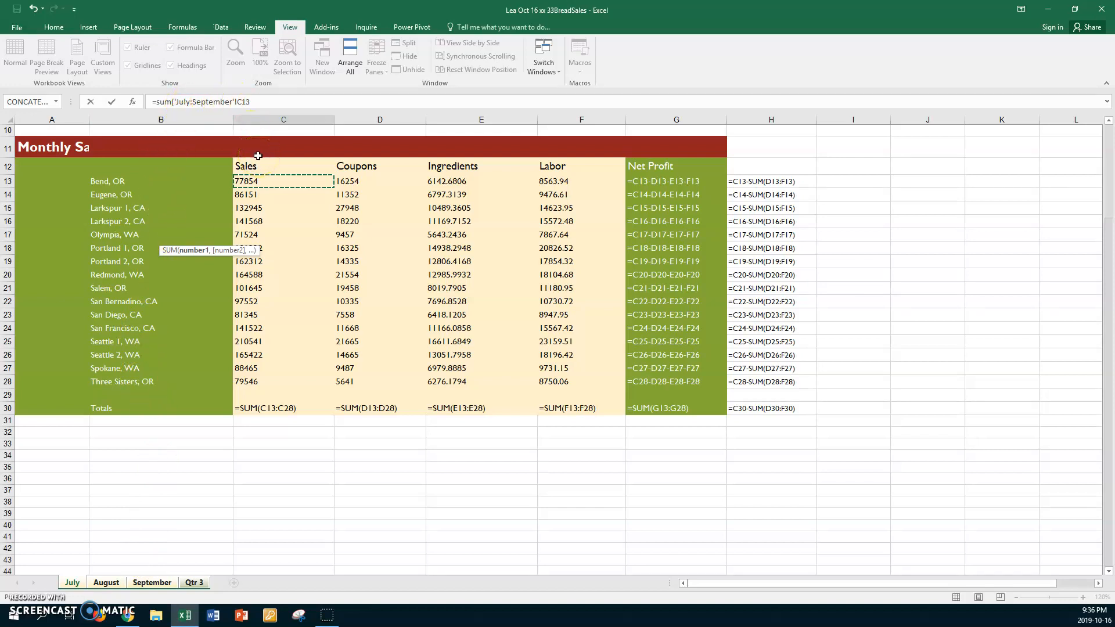
pyautogui.press('Return')
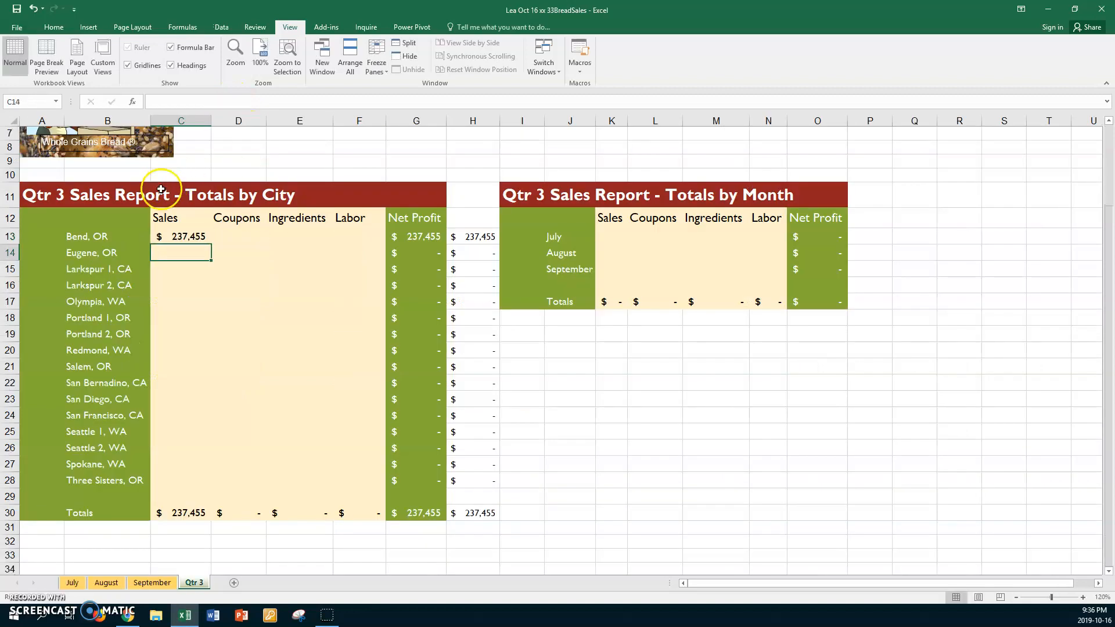
# Step: Fill the C13 formula down to row 28 and across to column F of the Totals by City table
pyautogui.click(176, 239)
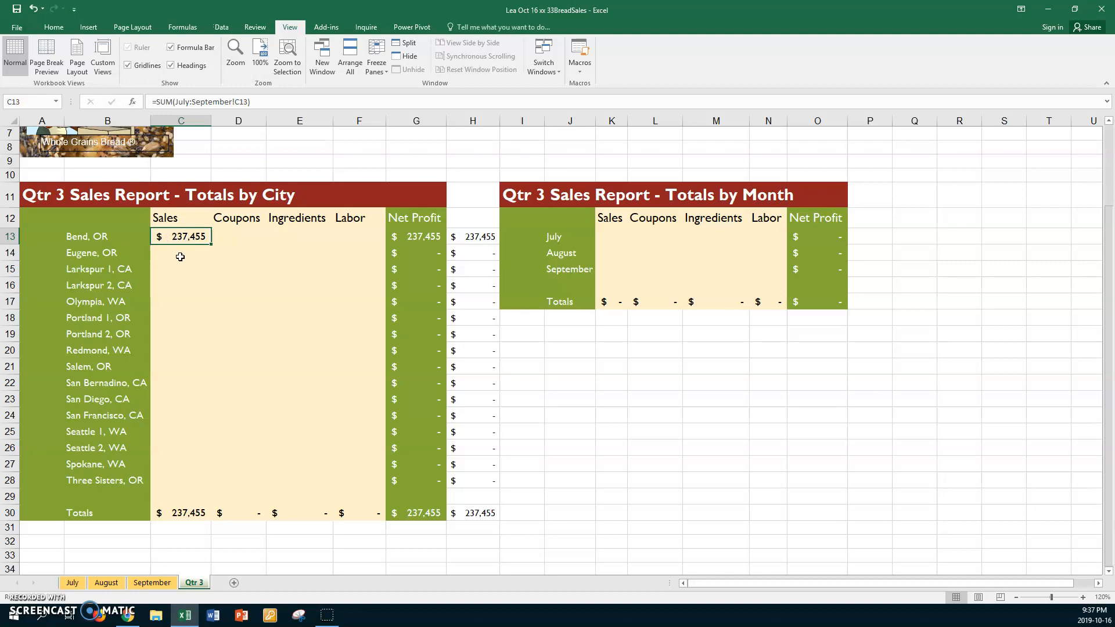
pyautogui.moveTo(212, 247); pyautogui.dragTo(178, 482)
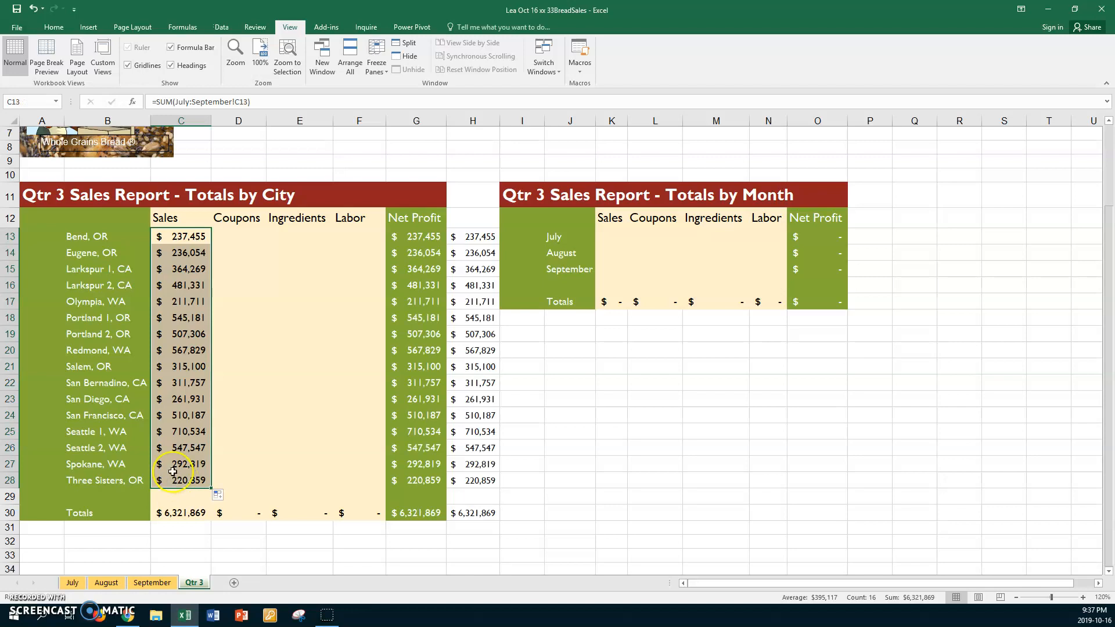
pyautogui.moveTo(212, 489); pyautogui.dragTo(360, 475)
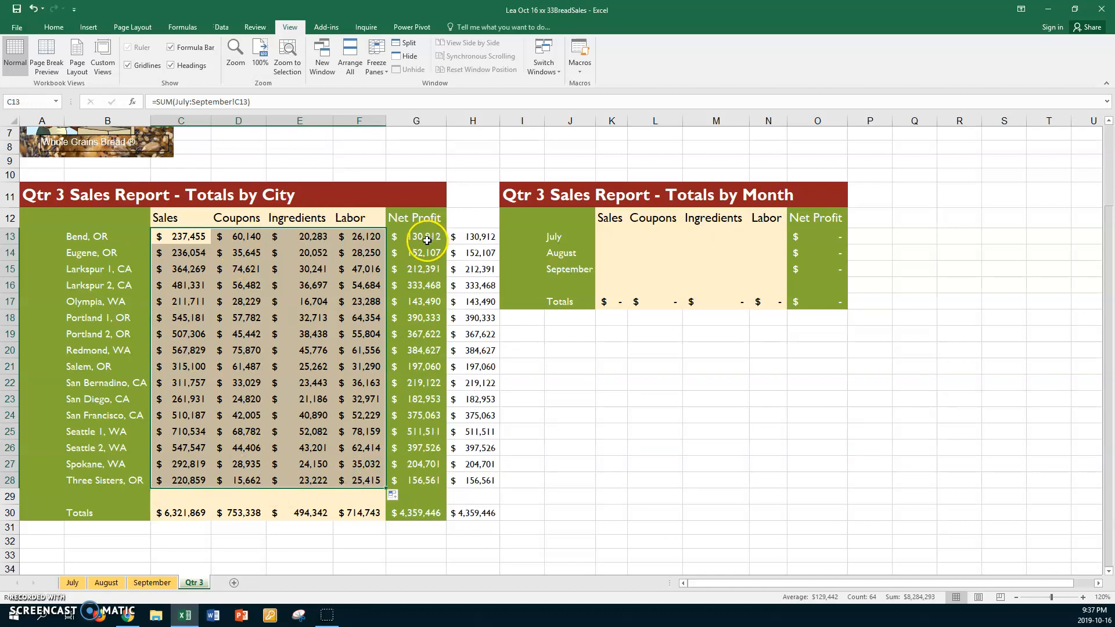
# Step: Inspect the Net Profit formulas in H13 and G13 and the filled Sales formula in C14 on the Qtr 3 sheet
pyautogui.click(469, 238)
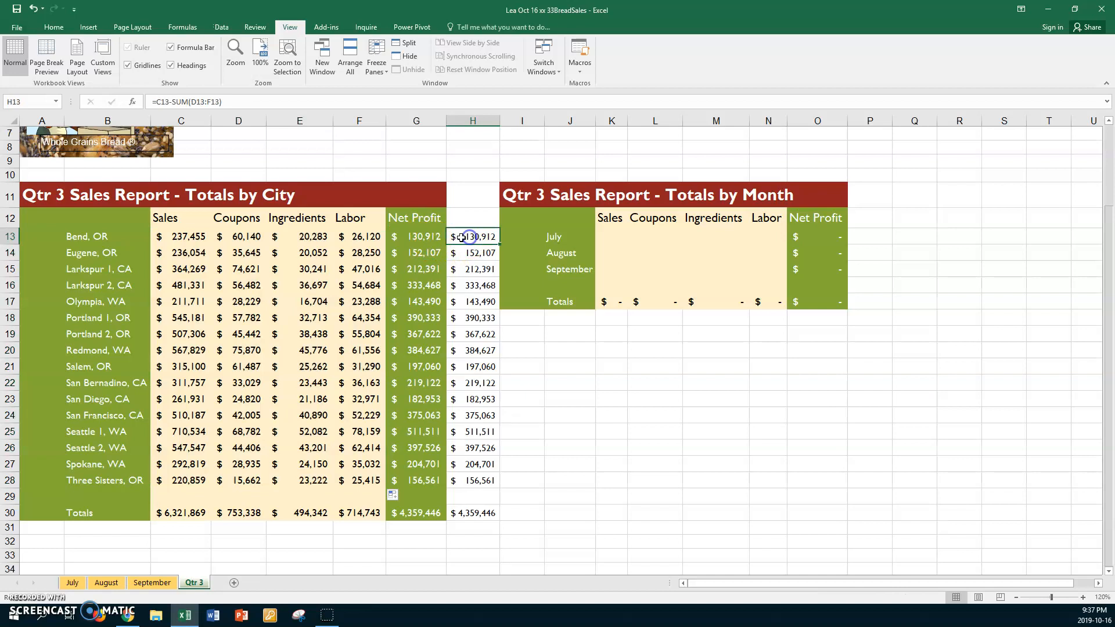
pyautogui.click(428, 237)
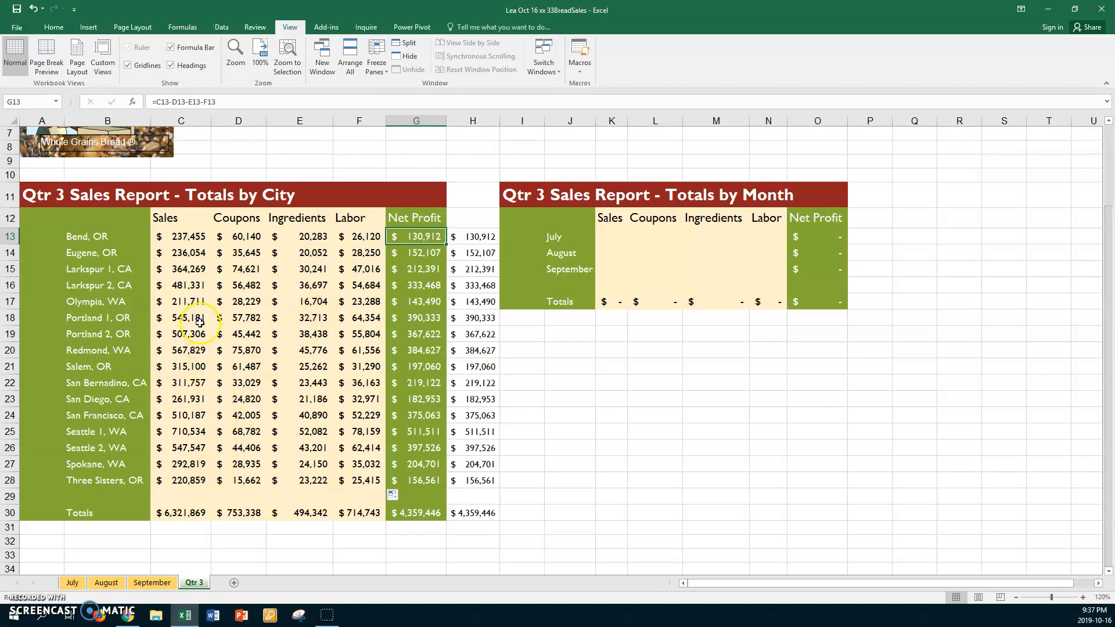
pyautogui.click(181, 251)
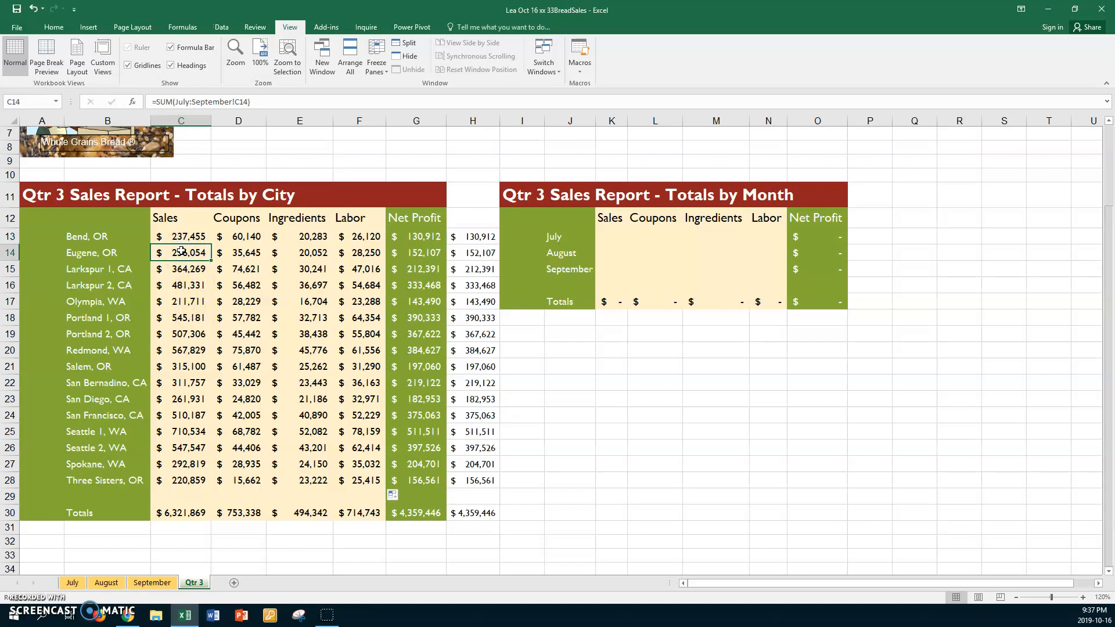
# Step: Display the Qtr 3 sheet's formulas, AutoFit columns C, D and F to show them fully, and switch back to displaying values
pyautogui.hotkey('ctrl', '`')
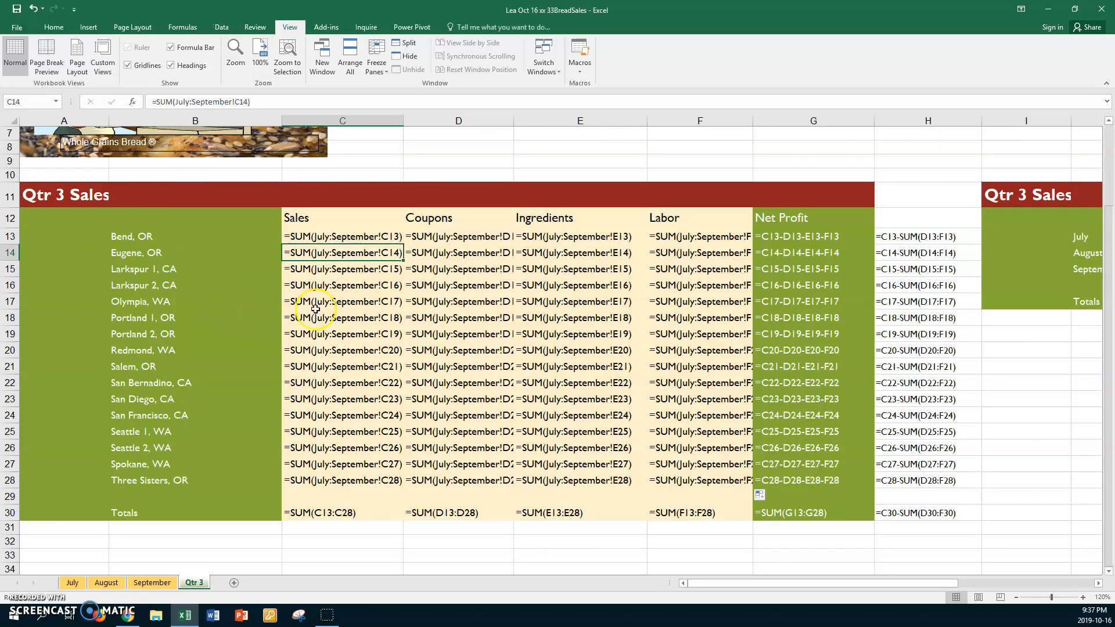
pyautogui.doubleClick(405, 123)
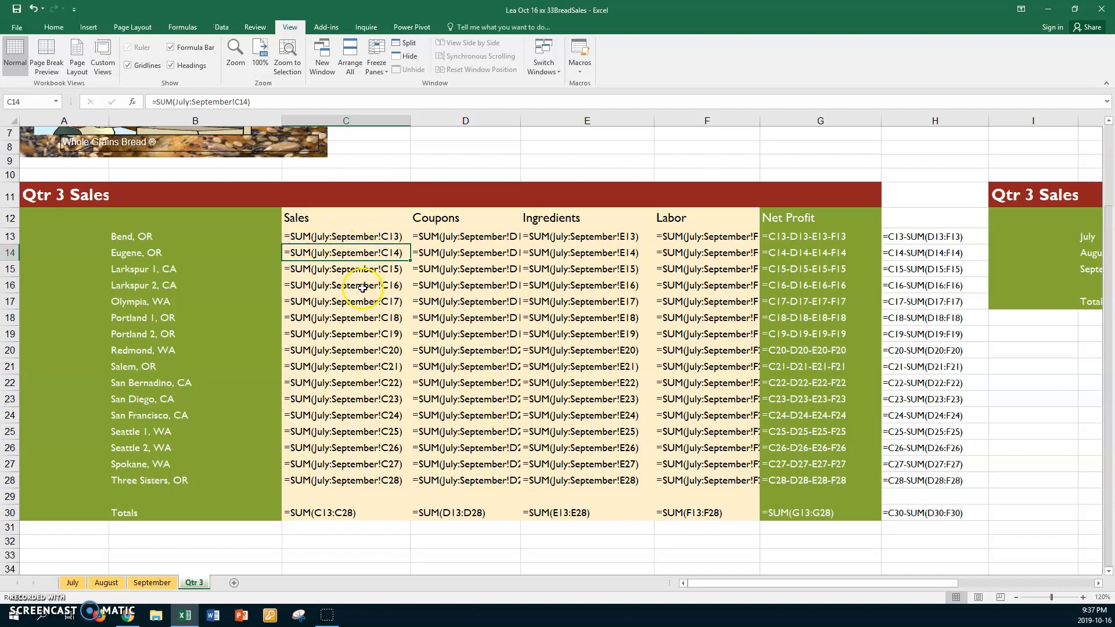
pyautogui.doubleClick(522, 121)
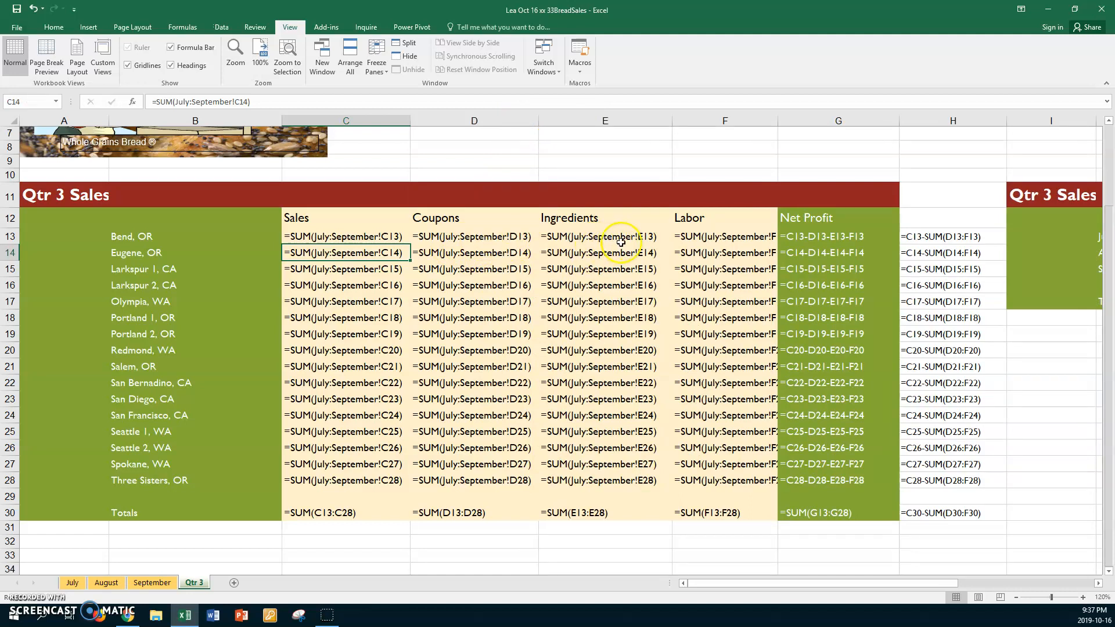
pyautogui.doubleClick(777, 122)
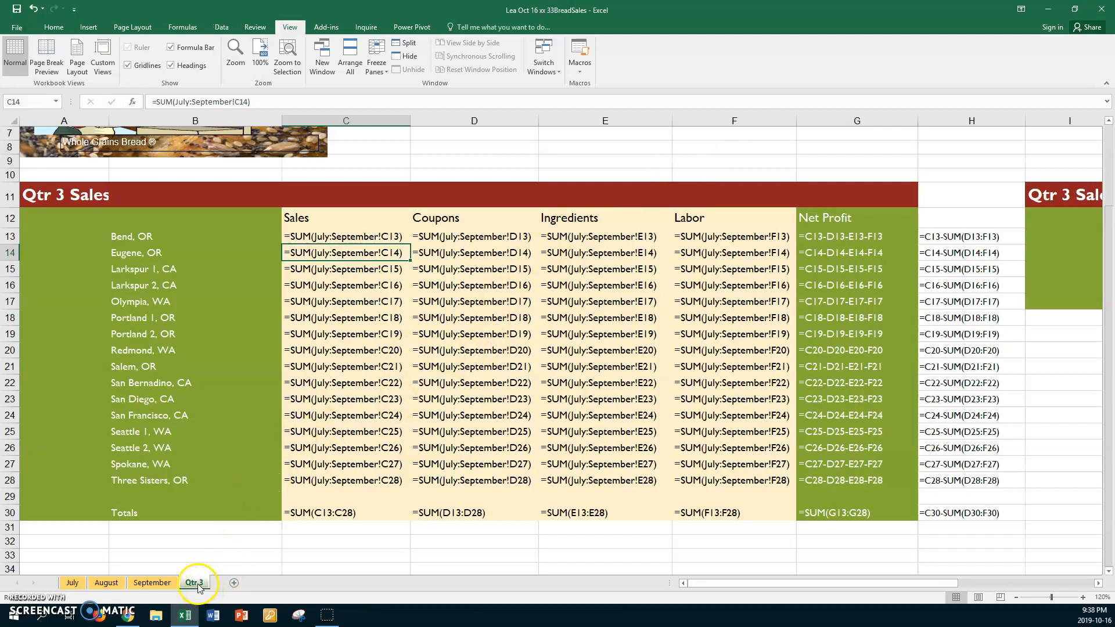
pyautogui.click(203, 544)
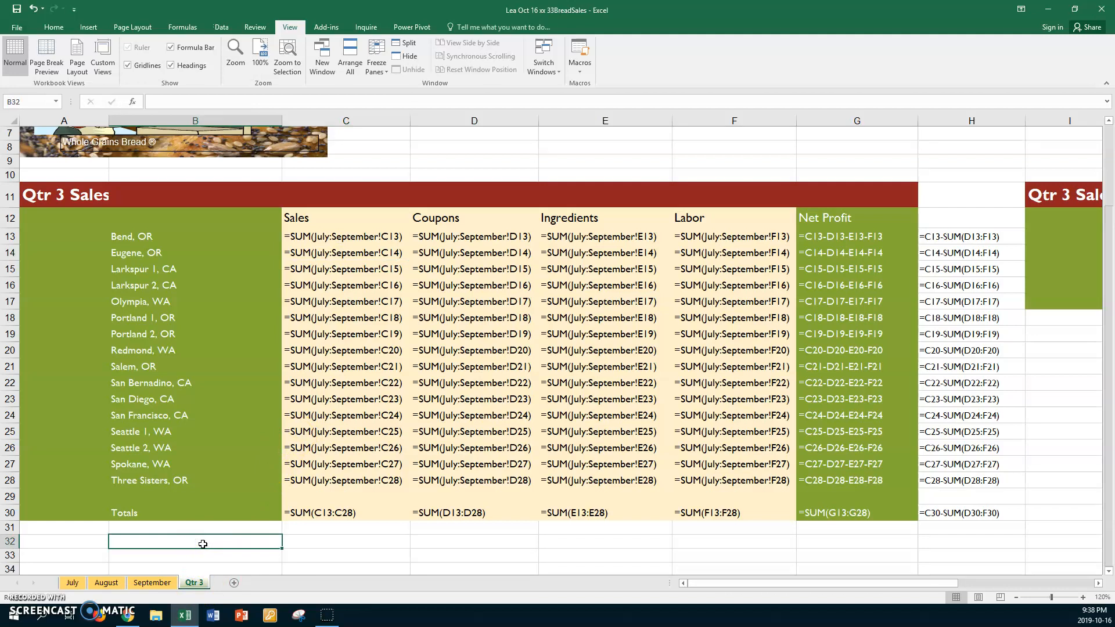
pyautogui.hotkey('ctrl', '`')
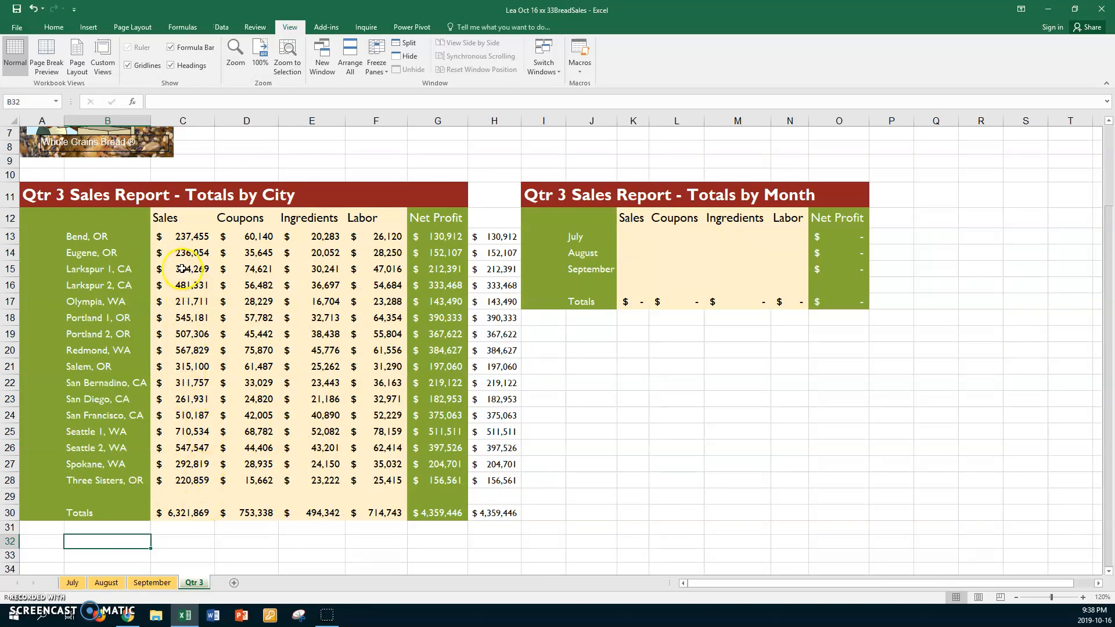
# Step: Format C14:F28 in the Totals by City table as Accounting with 0 decimal places and the symbol set to None
pyautogui.moveTo(169, 251); pyautogui.dragTo(357, 482)
pyautogui.rightClick(271, 331)
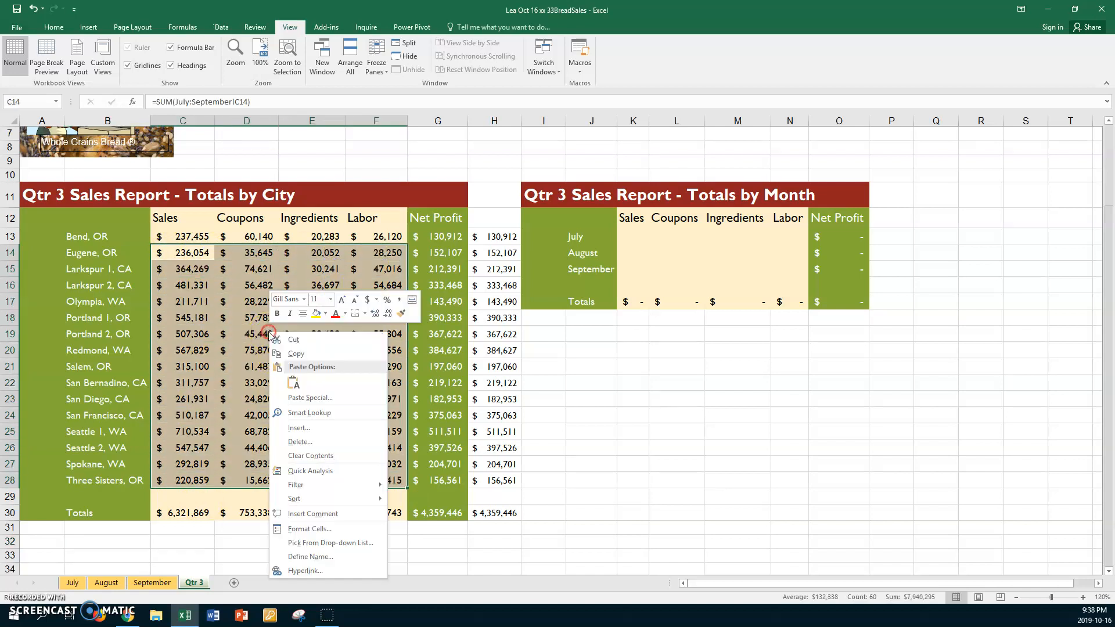
pyautogui.click(313, 530)
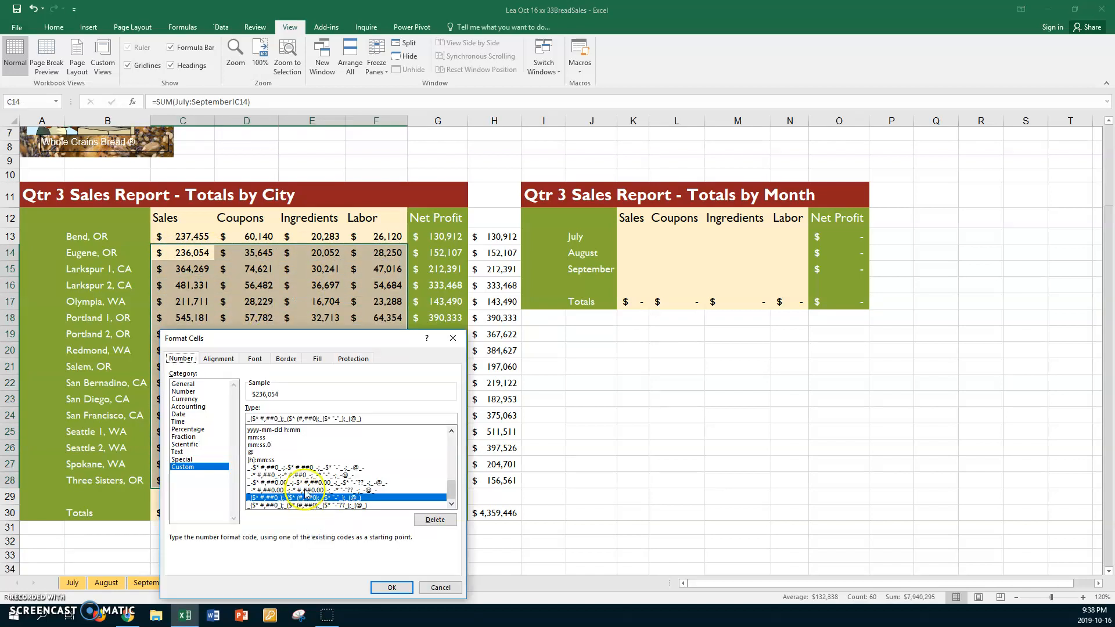
pyautogui.click(203, 408)
pyautogui.click(452, 424)
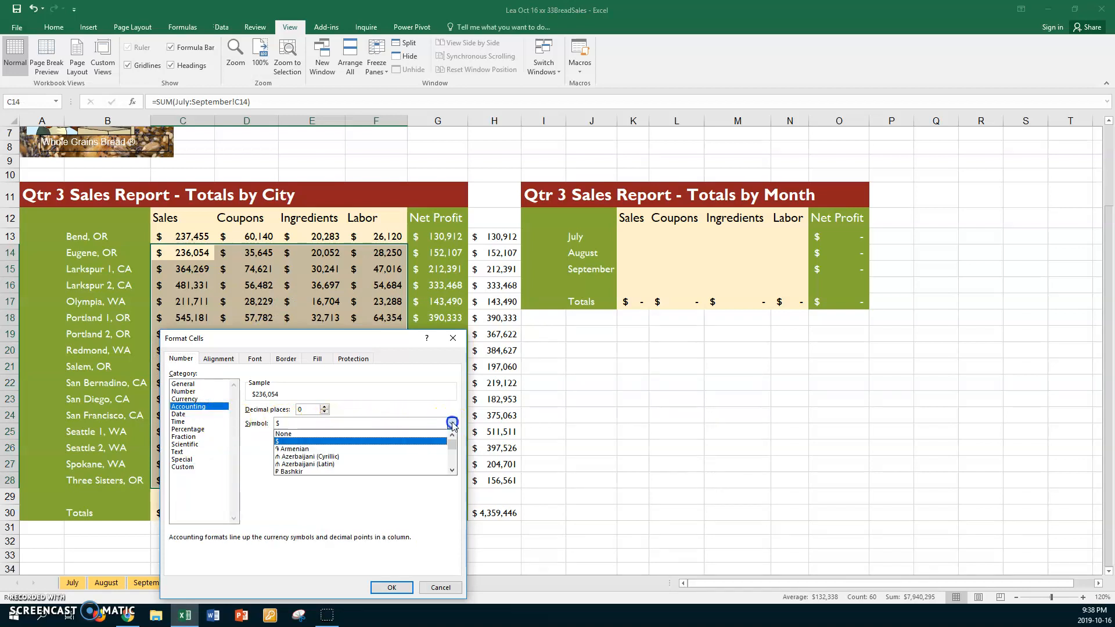
pyautogui.click(293, 433)
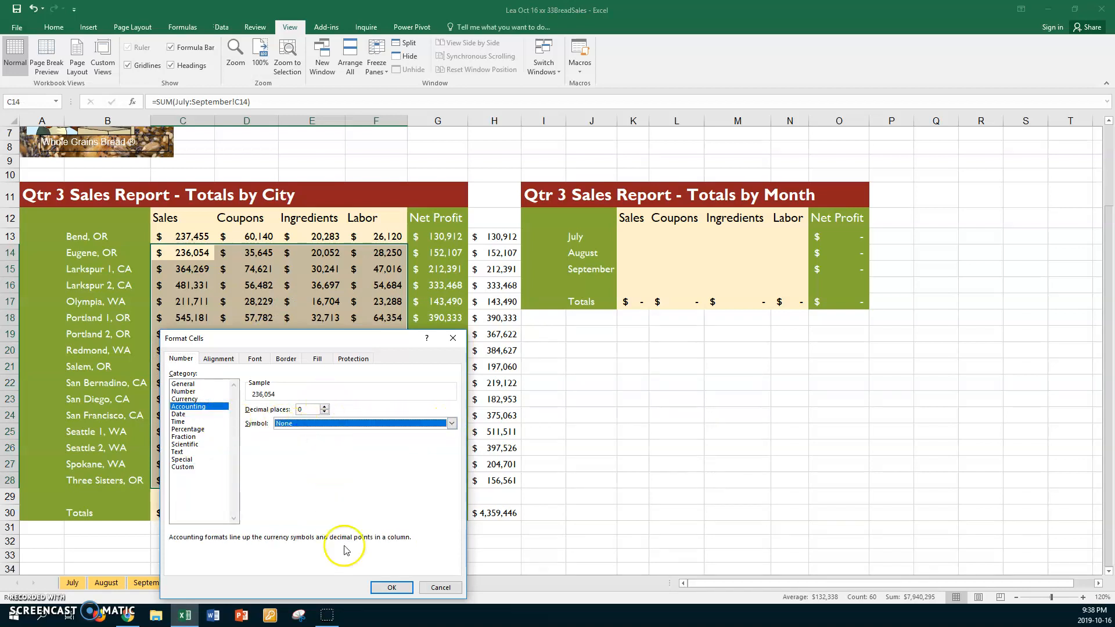
pyautogui.click(391, 587)
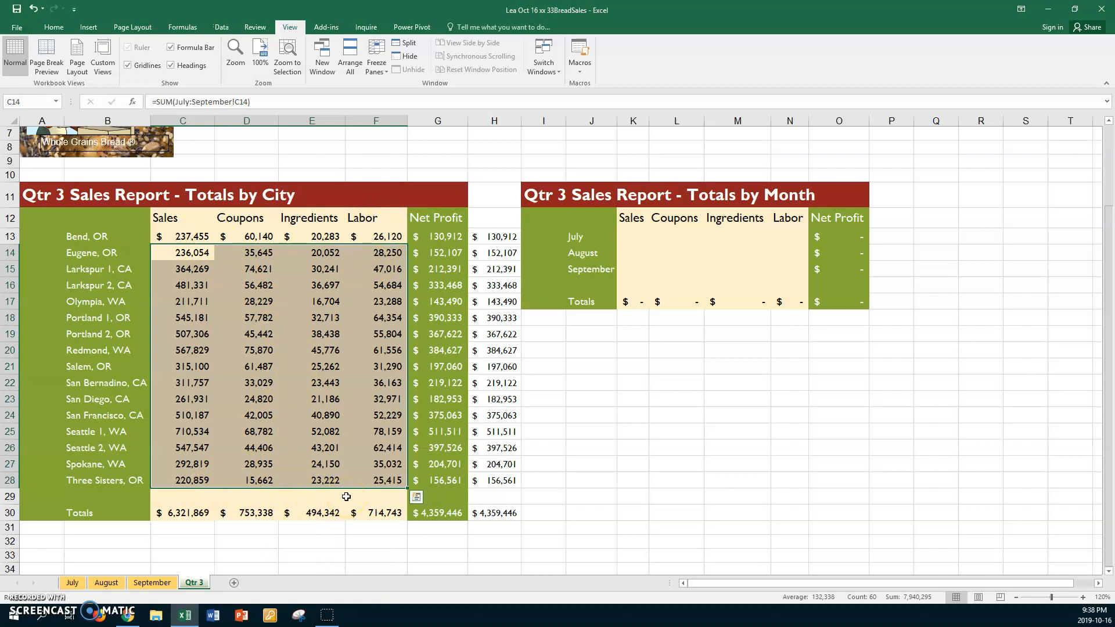
pyautogui.click(73, 583)
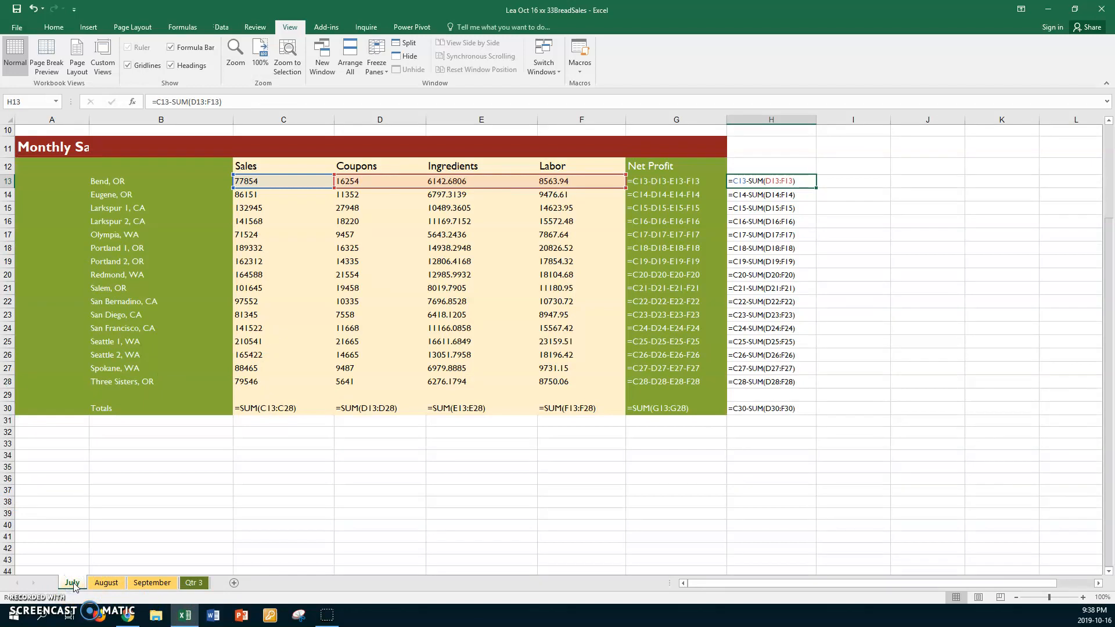
pyautogui.keyDown('shift'); pyautogui.click(148, 583); pyautogui.keyUp('shift')
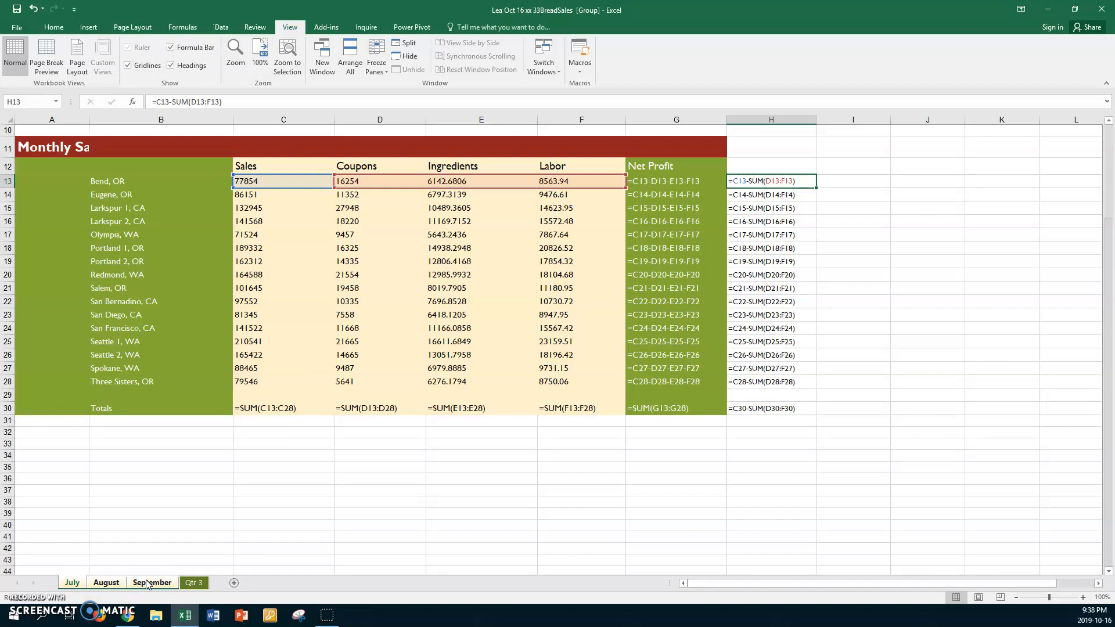
pyautogui.click(196, 583)
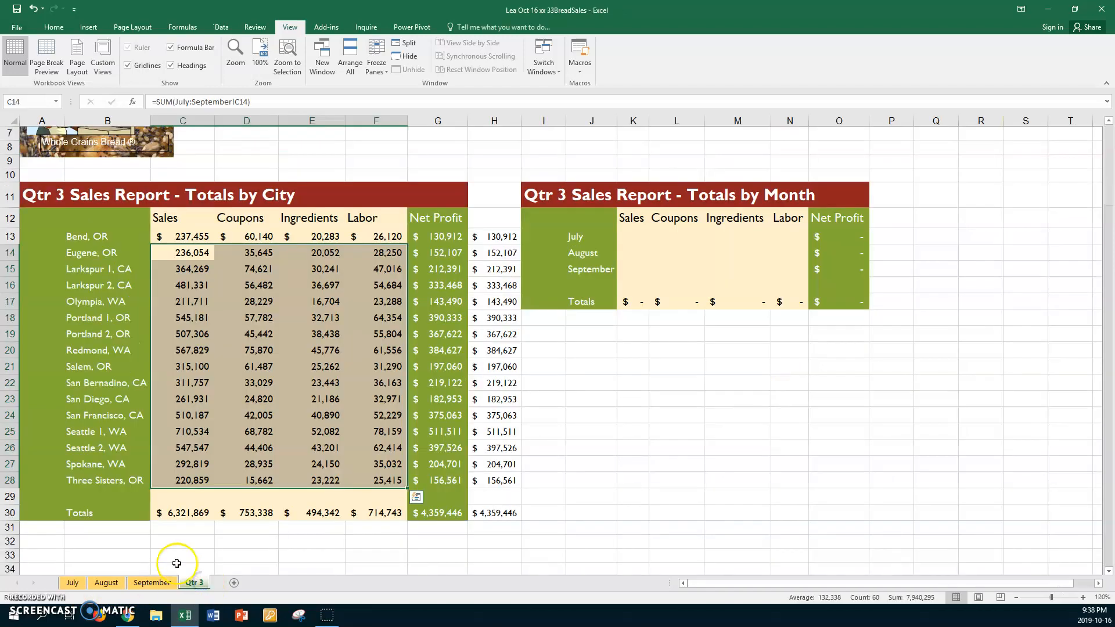
# Step: Switch the July sheet from formulas back to values and check the display of the August and September sheets
pyautogui.click(76, 584)
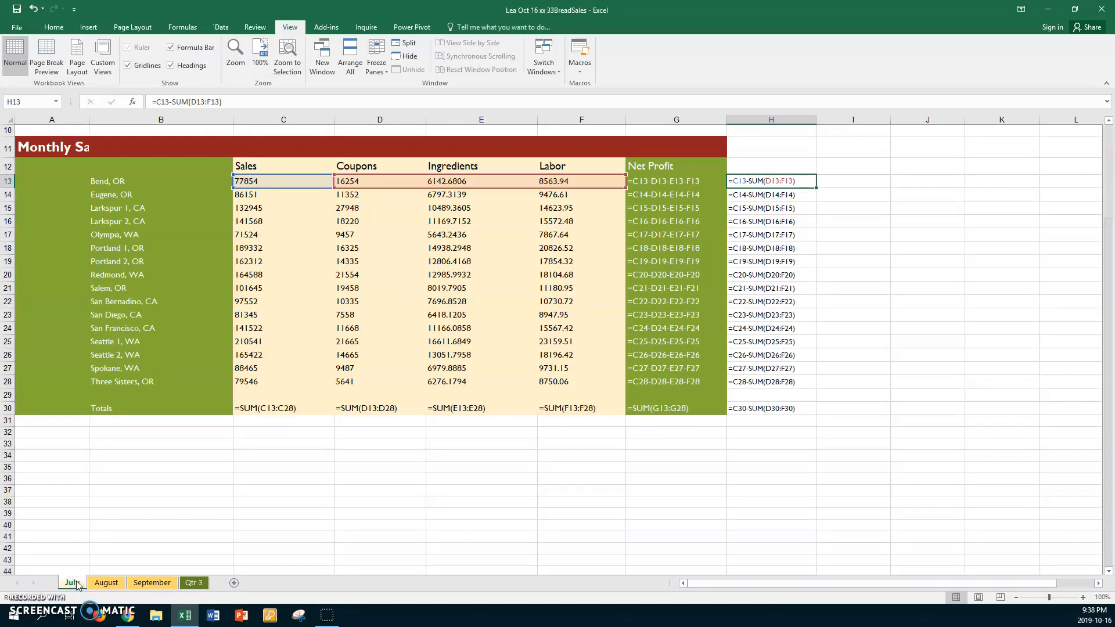
pyautogui.hotkey('ctrl', '`')
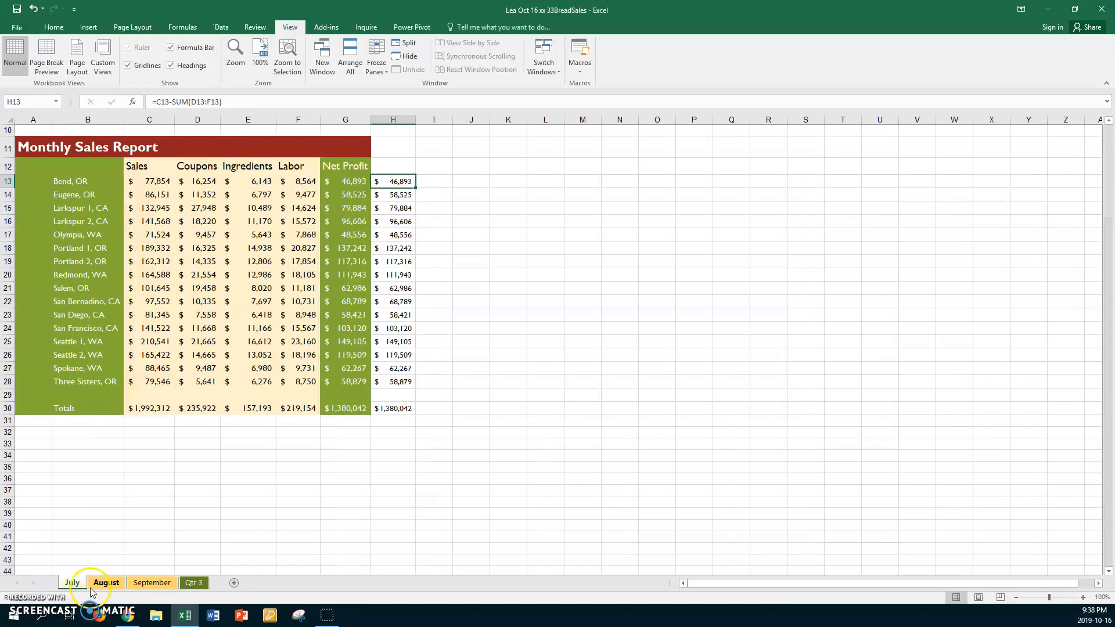
pyautogui.click(105, 583)
pyautogui.click(137, 583)
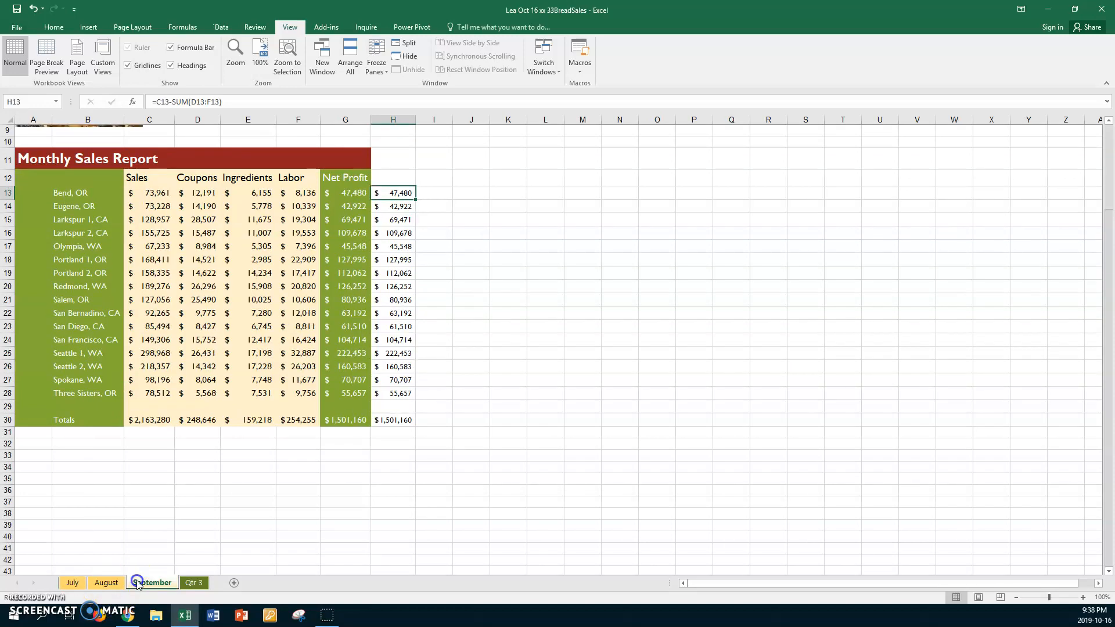
# Step: Group the July through September sheets and format C14:F28 as Accounting with 0 decimal places and the symbol set to None
pyautogui.click(74, 583)
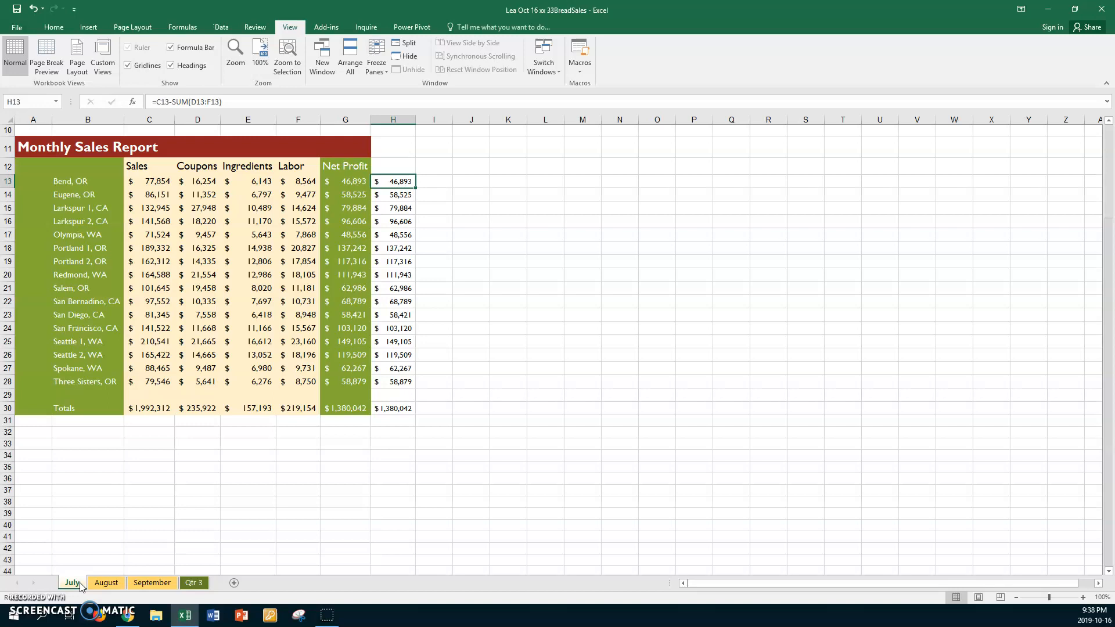
pyautogui.keyDown('shift'); pyautogui.click(151, 583); pyautogui.keyUp('shift')
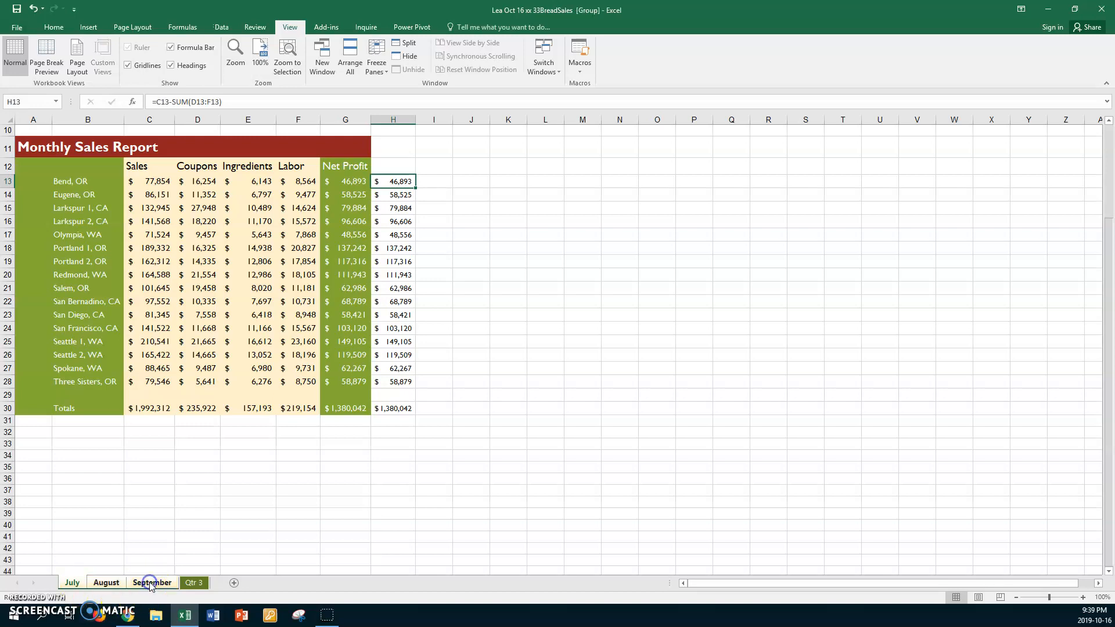
pyautogui.moveTo(155, 182); pyautogui.dragTo(305, 315)
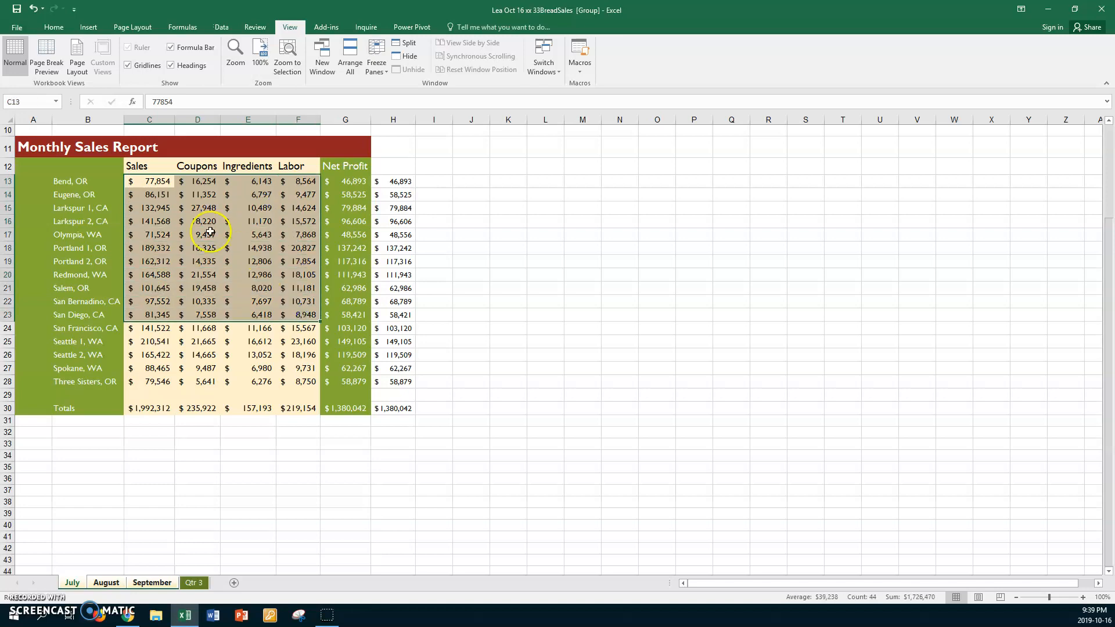
pyautogui.moveTo(155, 194); pyautogui.dragTo(300, 382)
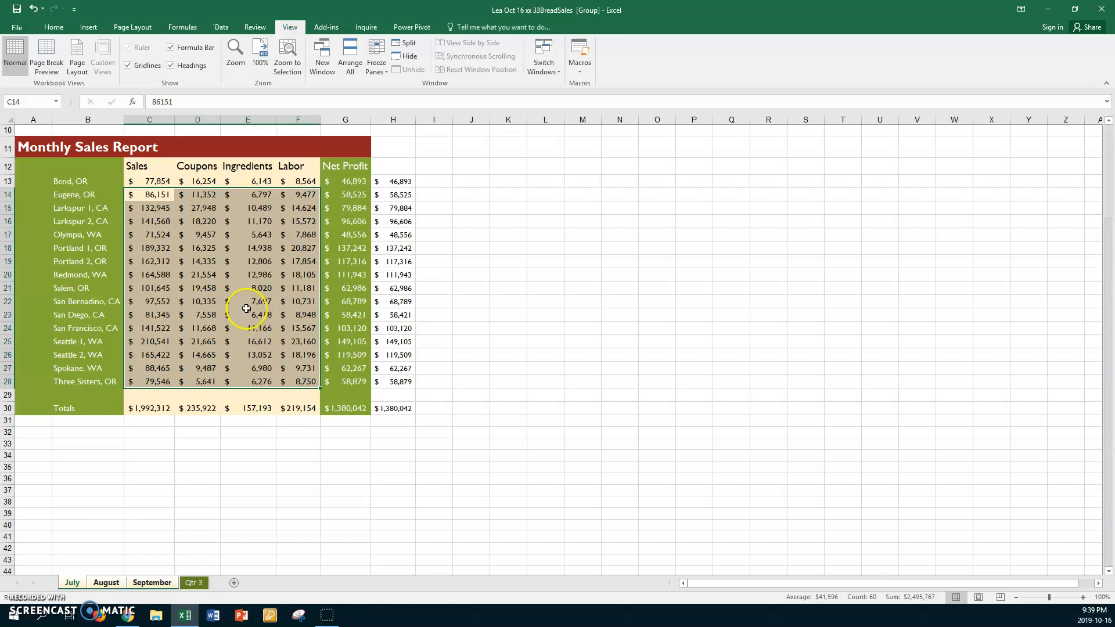
pyautogui.rightClick(240, 277)
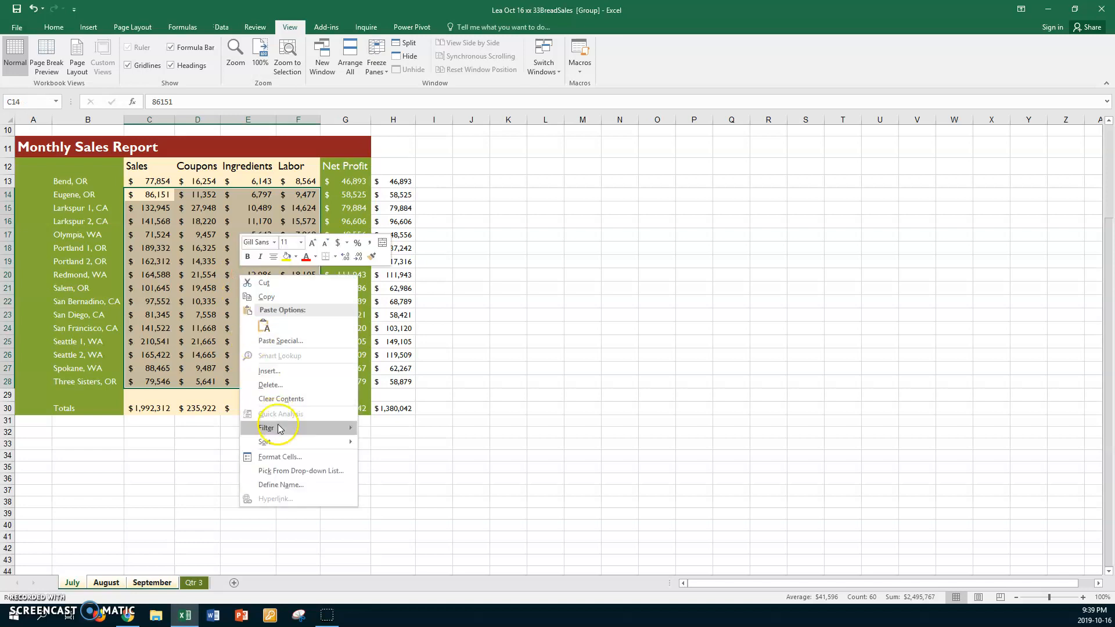
pyautogui.click(281, 456)
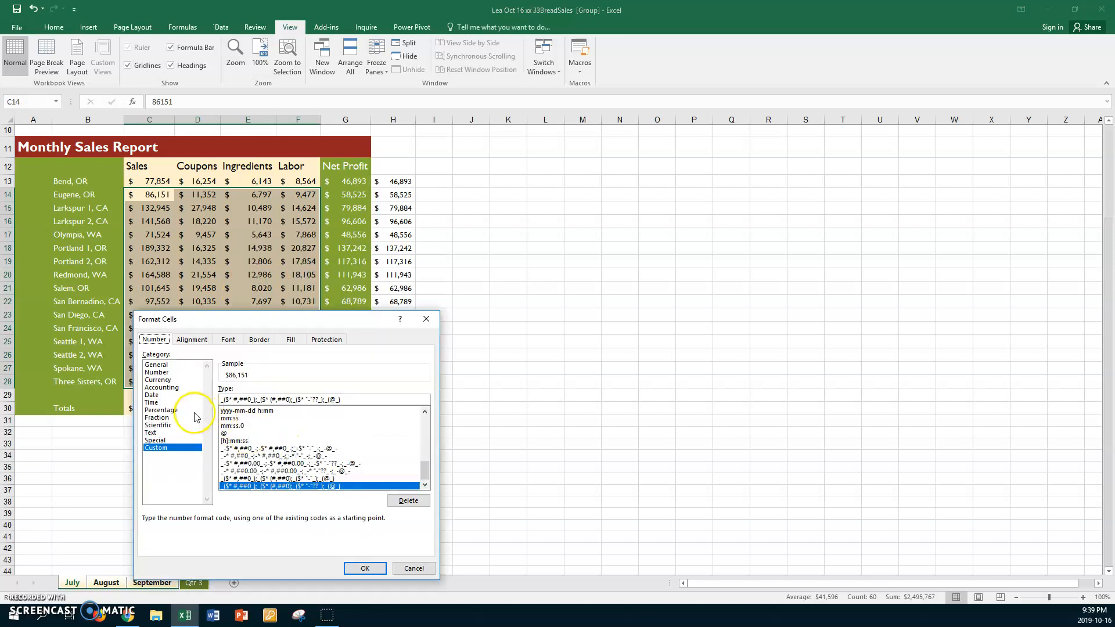
pyautogui.click(162, 388)
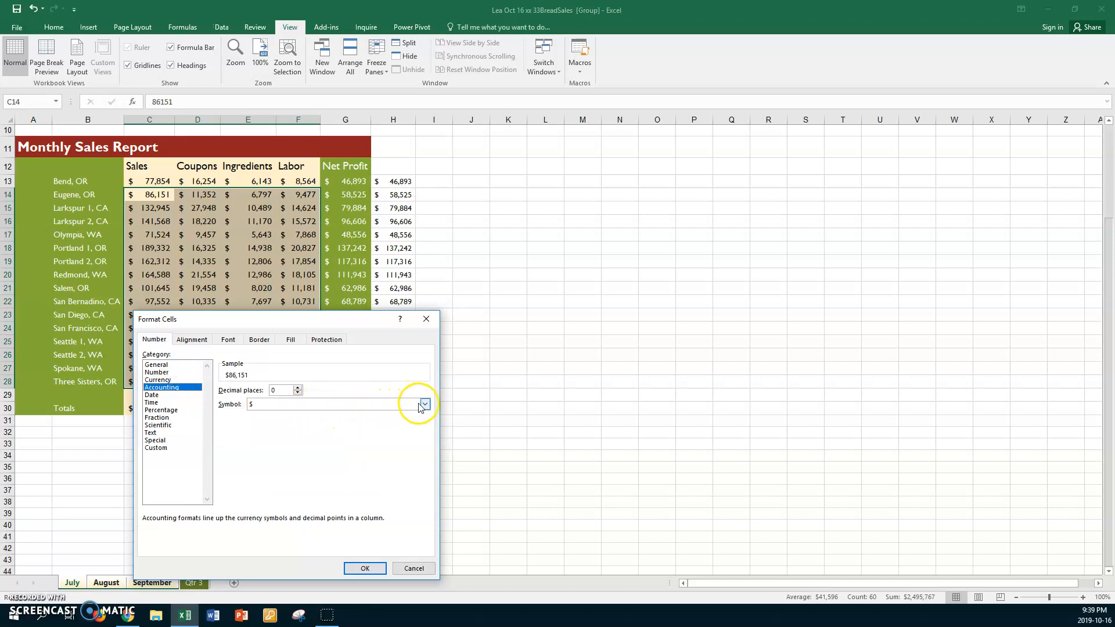
pyautogui.click(425, 405)
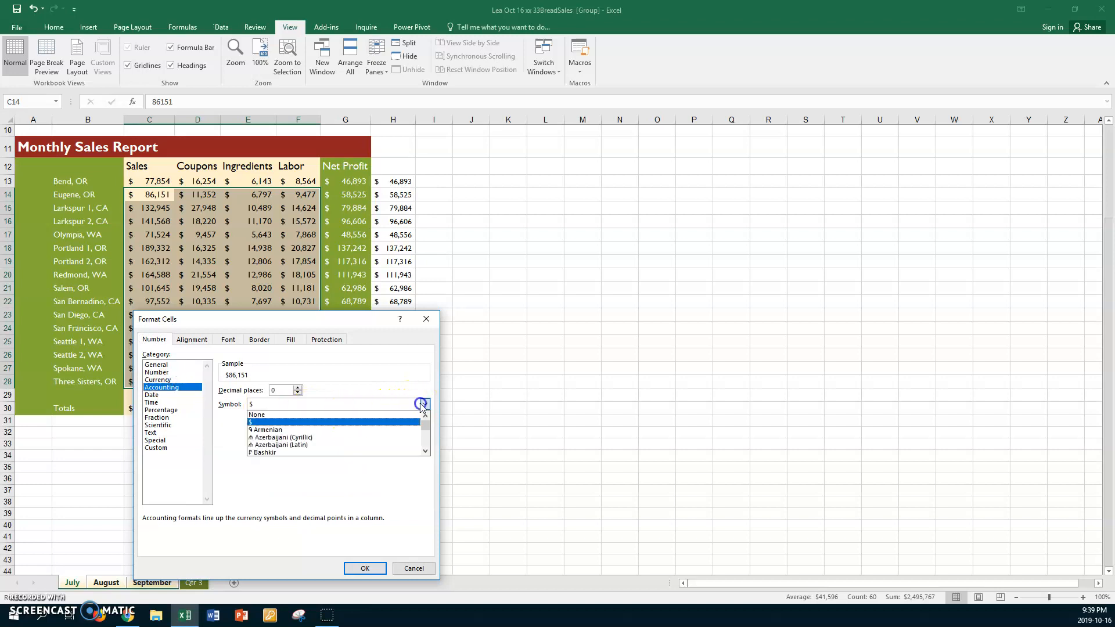
pyautogui.click(298, 415)
pyautogui.click(364, 568)
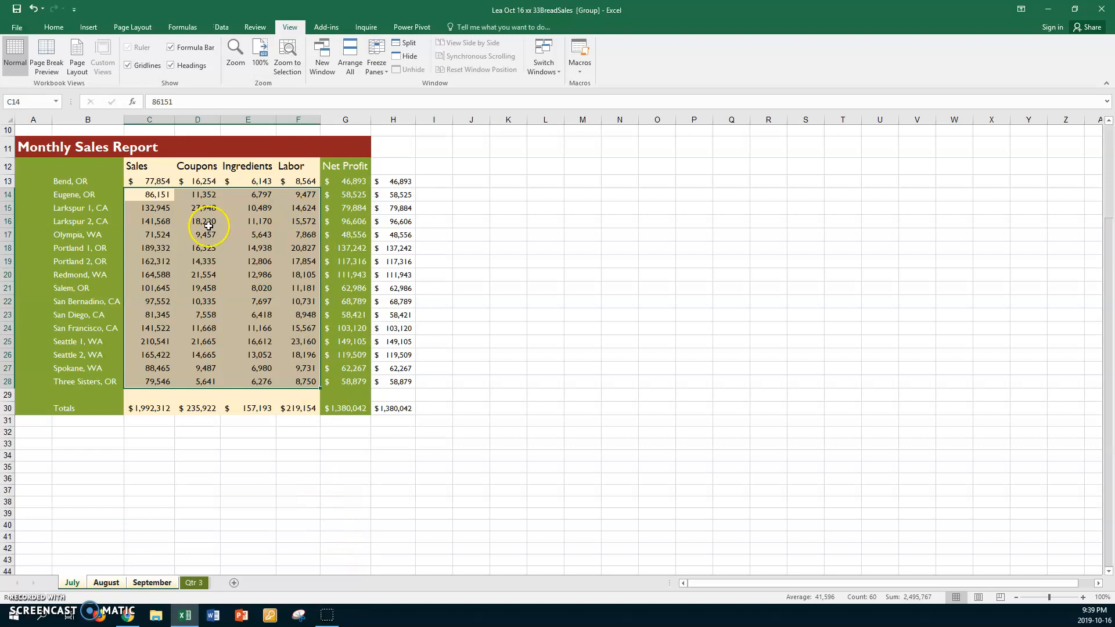
# Step: Ungroup the monthly sheets and check the number format of C14:F28 on July, August and September
pyautogui.click(193, 583)
pyautogui.click(74, 583)
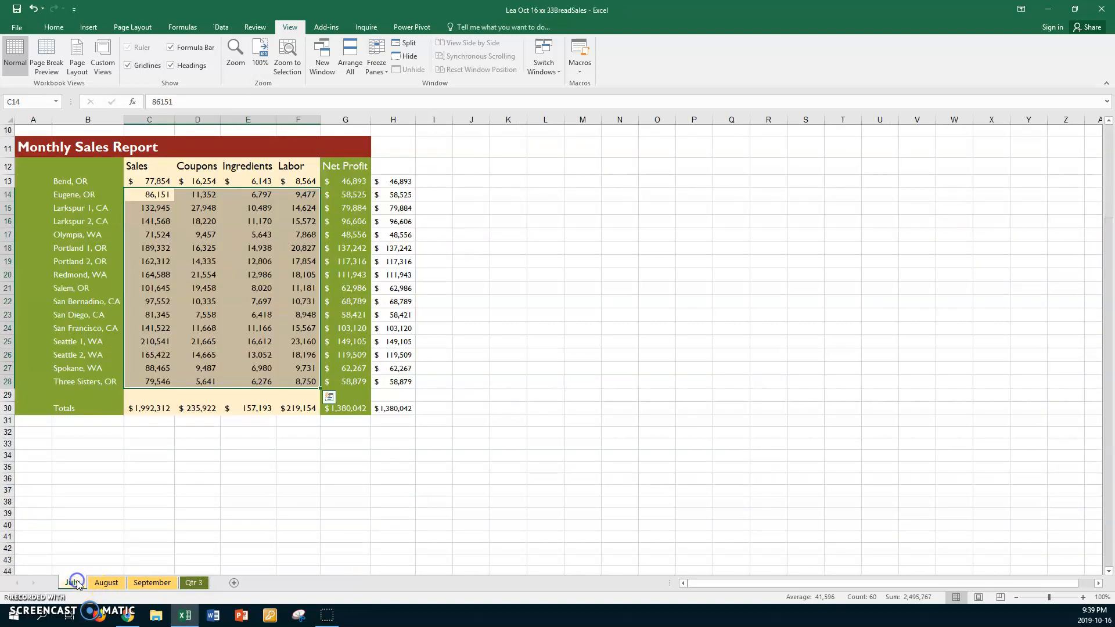
pyautogui.click(104, 582)
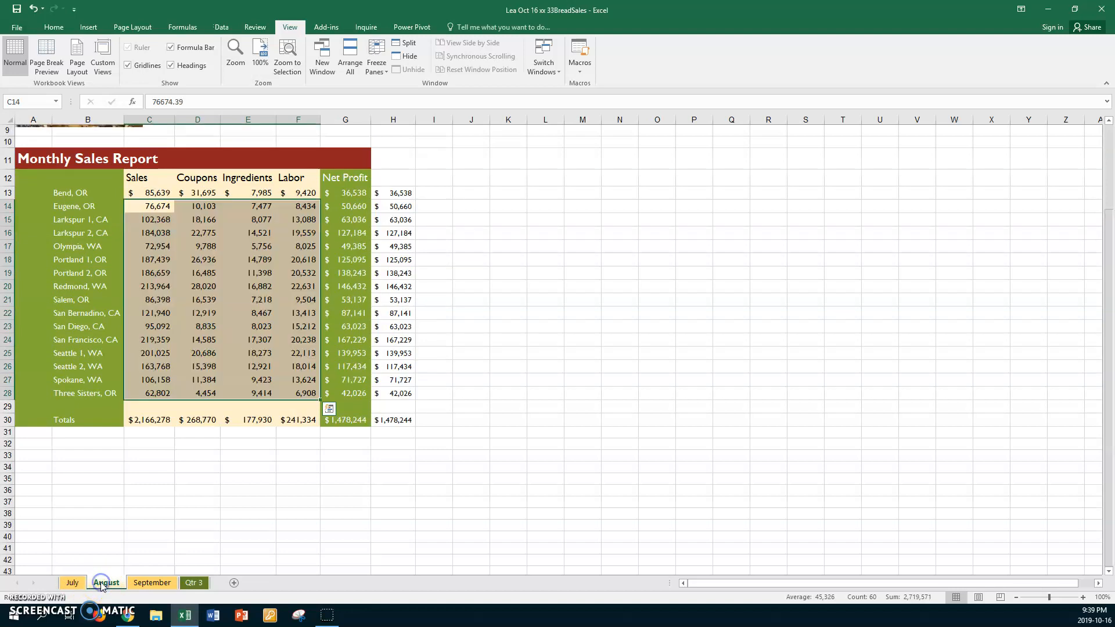
pyautogui.click(145, 583)
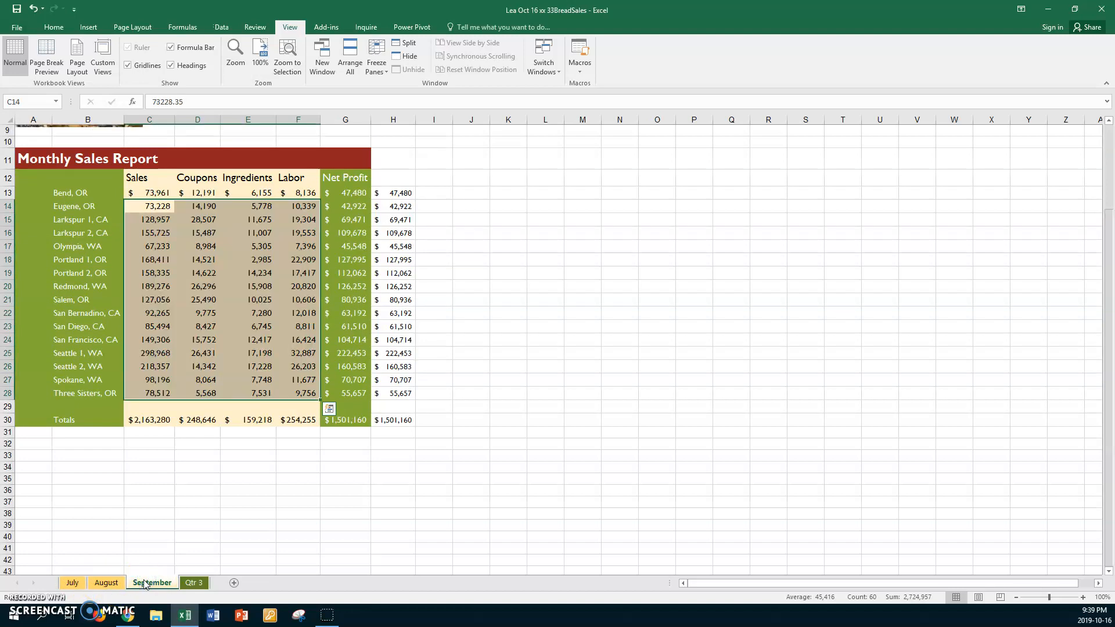
pyautogui.click(303, 206)
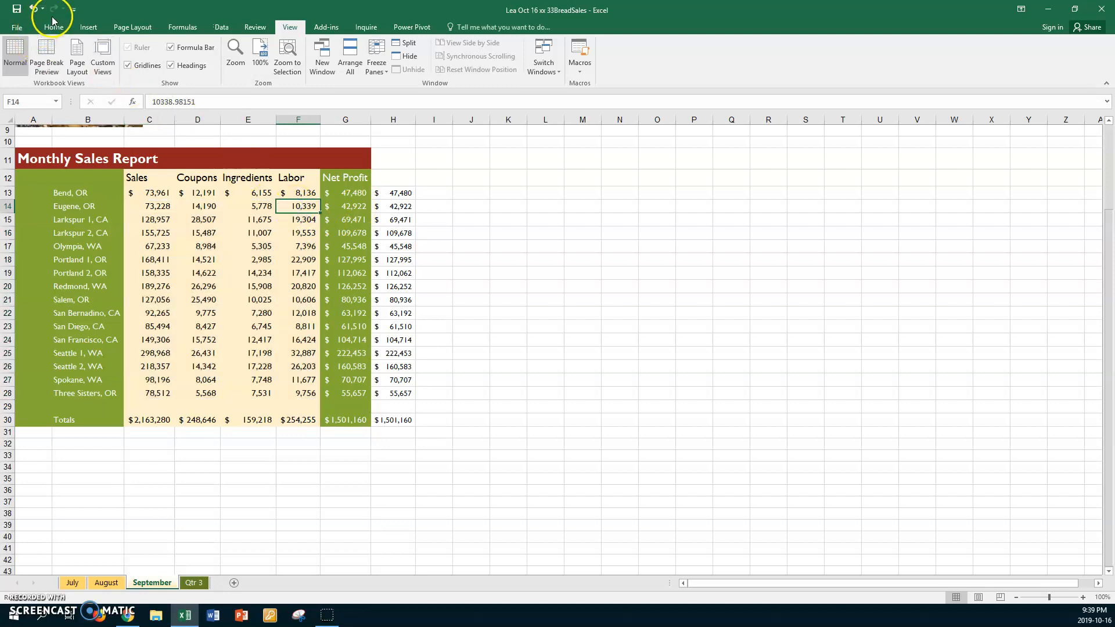
pyautogui.click(53, 26)
pyautogui.click(51, 68)
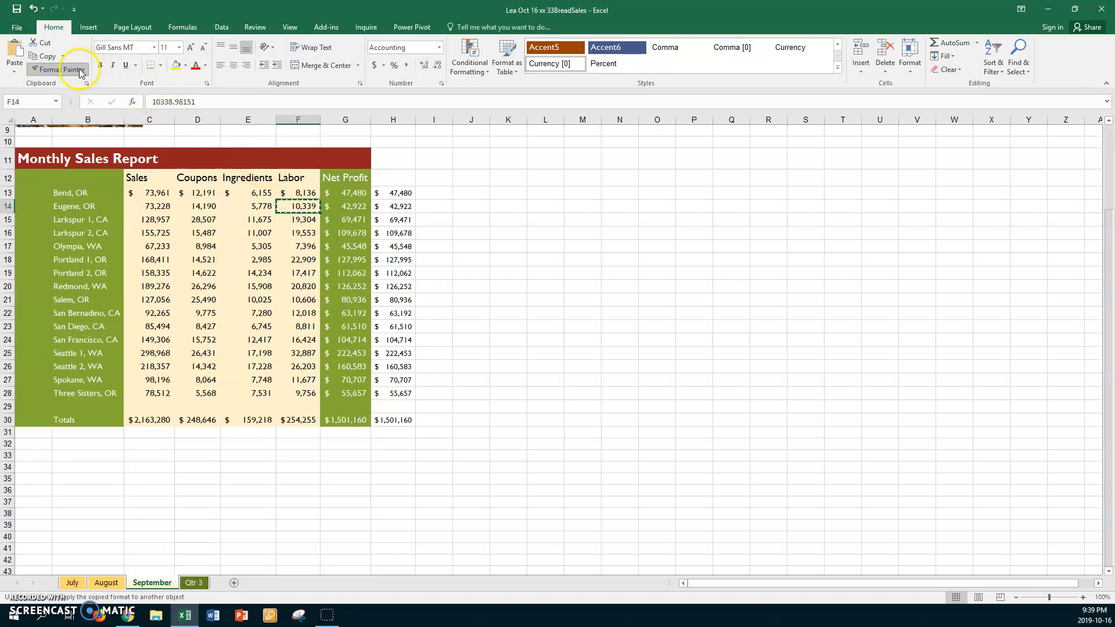
pyautogui.click(58, 69)
# Step: Format G14:H28 on the September sheet as Accounting with 0 decimal places and no currency symbol
pyautogui.moveTo(340, 201); pyautogui.dragTo(389, 393)
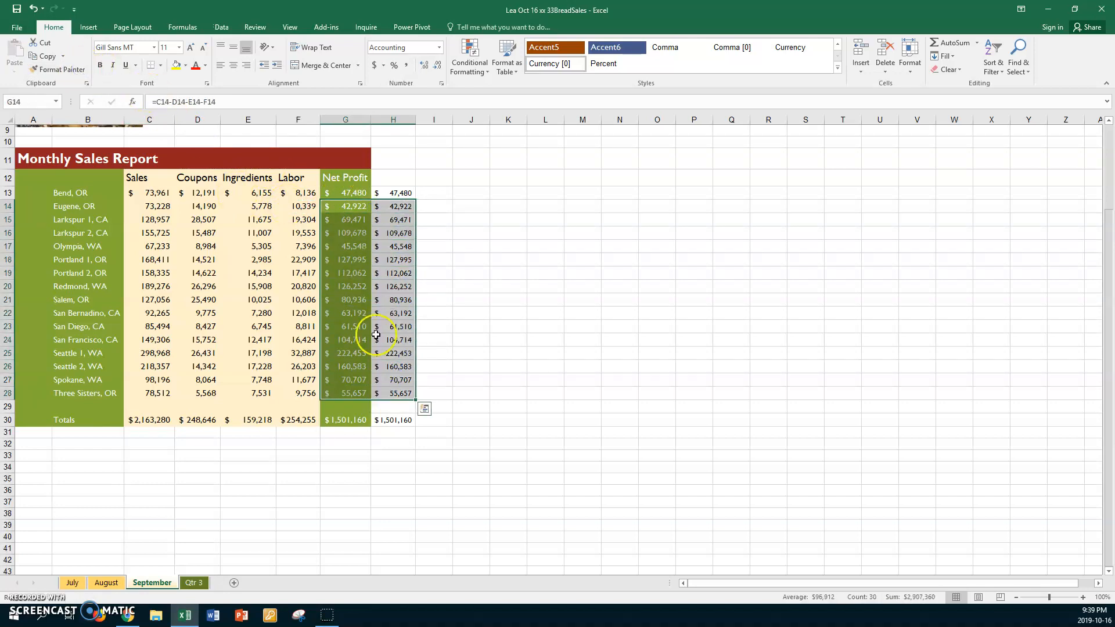
pyautogui.rightClick(351, 290)
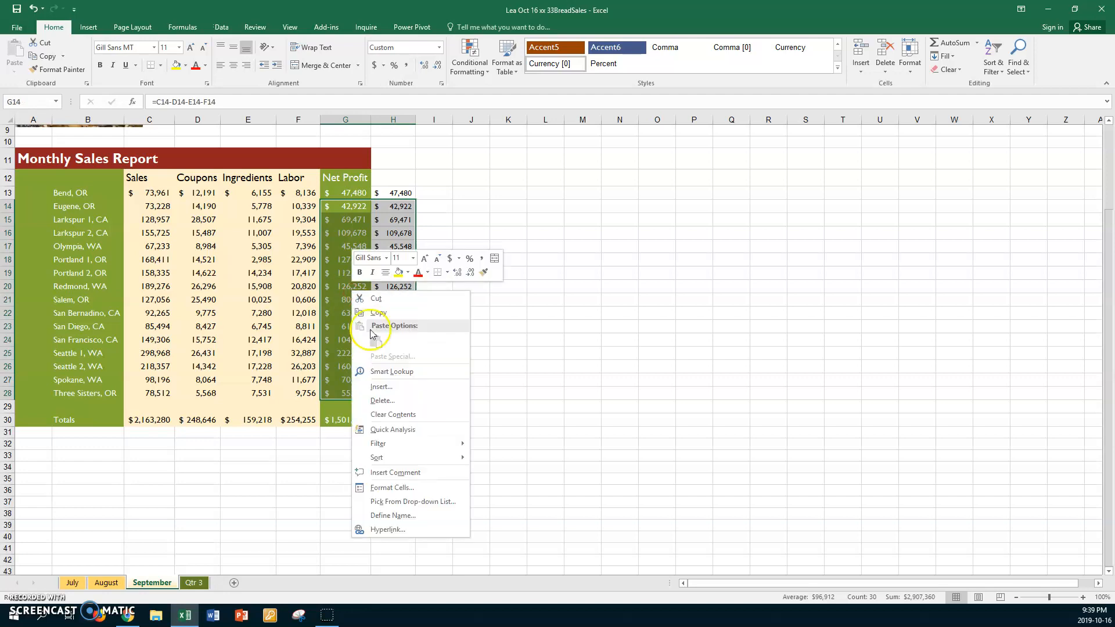
pyautogui.click(375, 489)
pyautogui.click(268, 407)
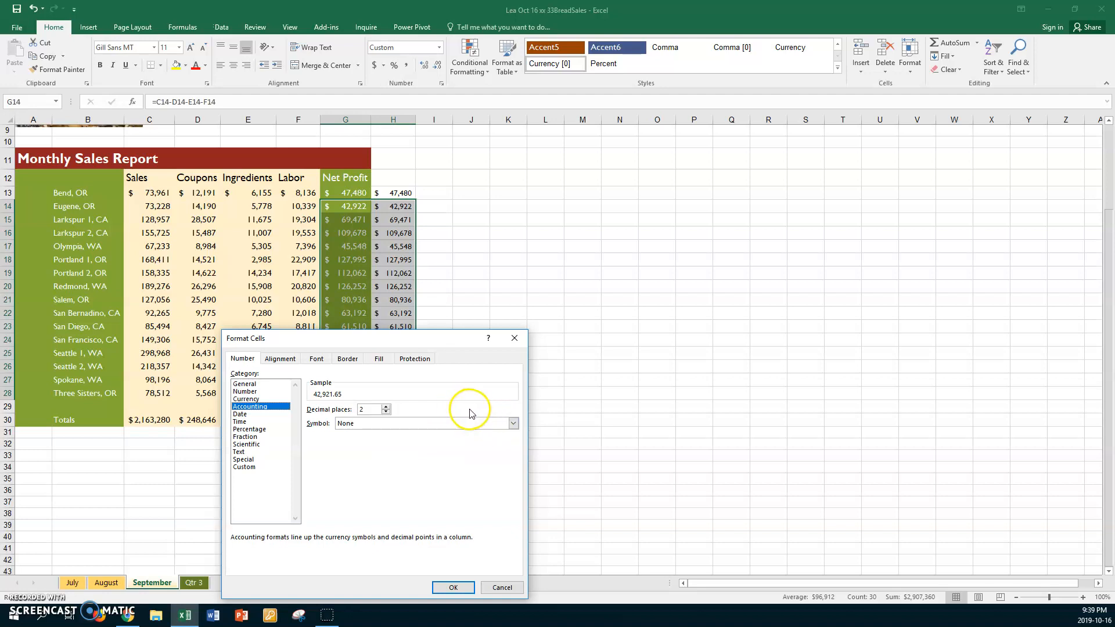
pyautogui.click(386, 412)
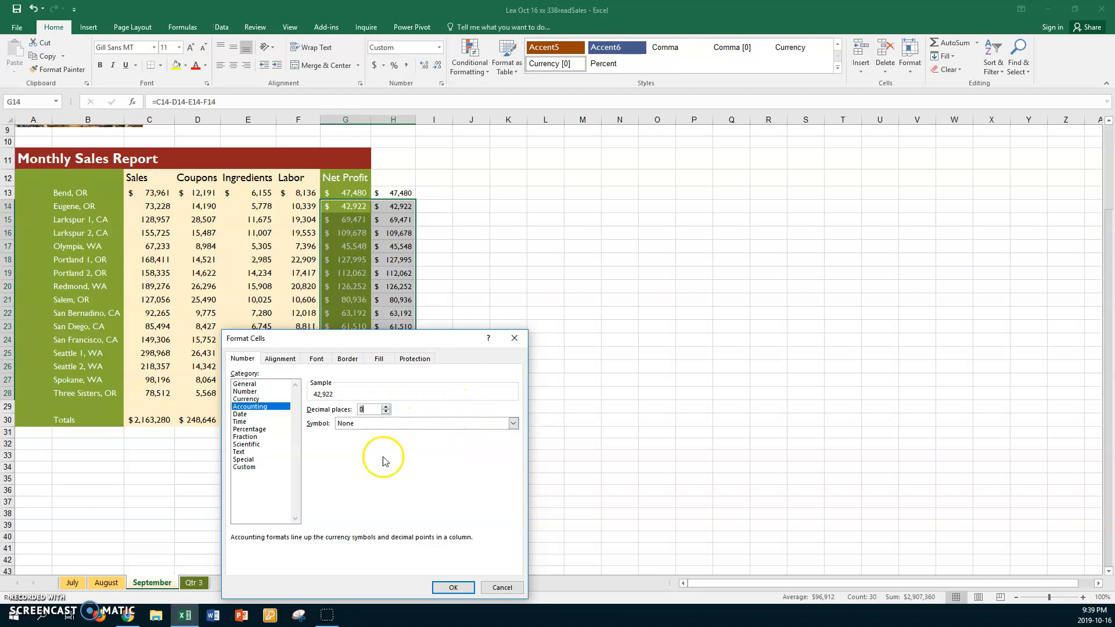
pyautogui.click(439, 588)
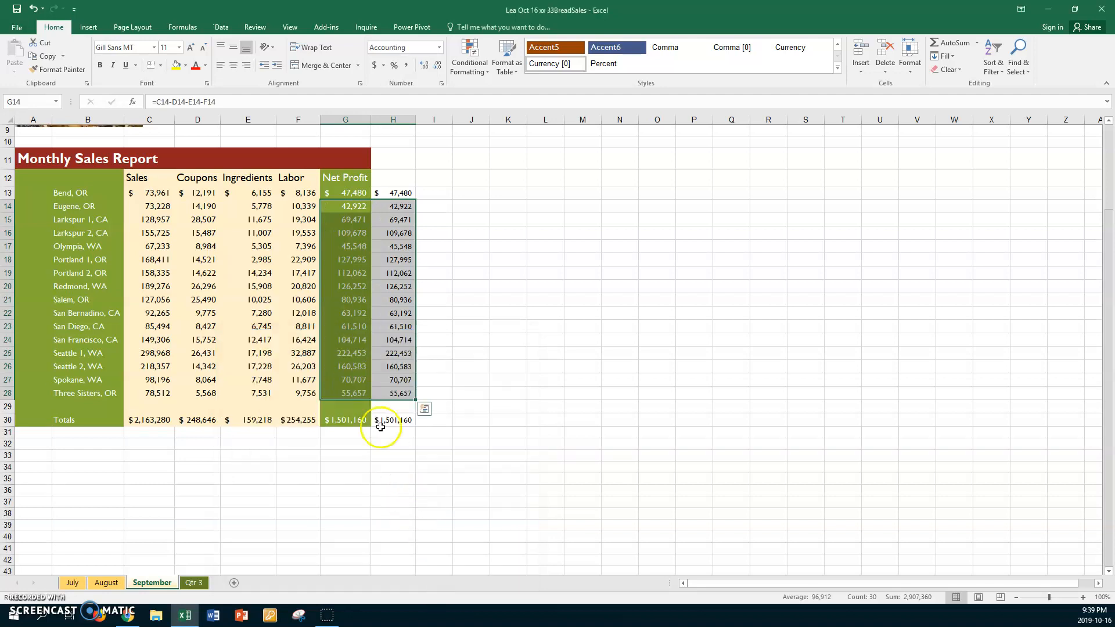
pyautogui.click(389, 193)
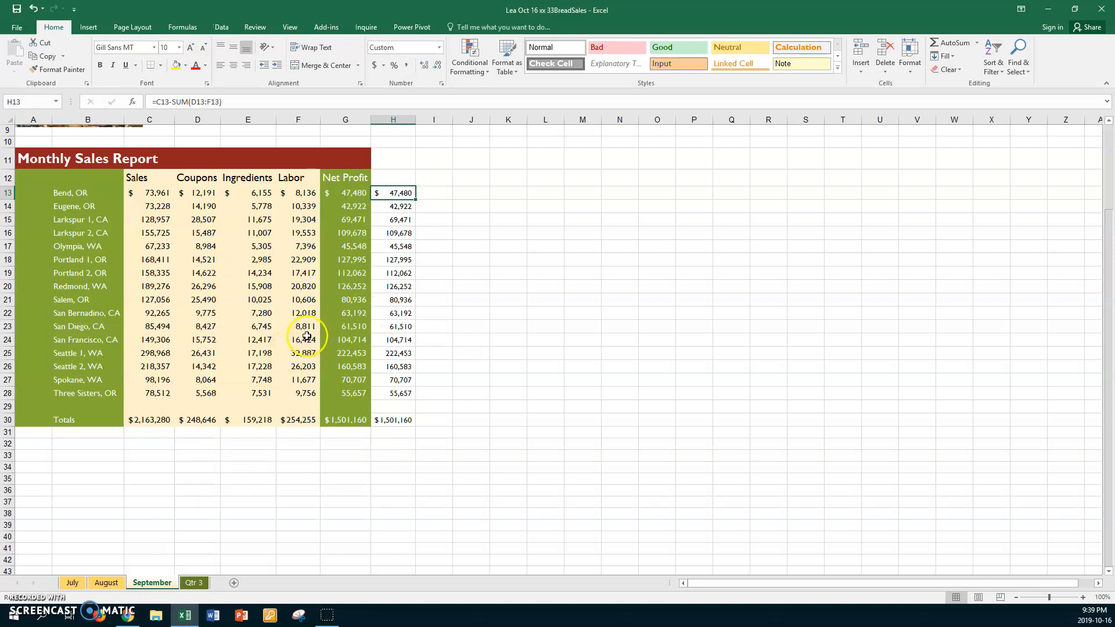
# Step: Review the net profit formatting on the August and July sheets, and return to the Qtr 3 sheet
pyautogui.click(106, 583)
pyautogui.click(78, 584)
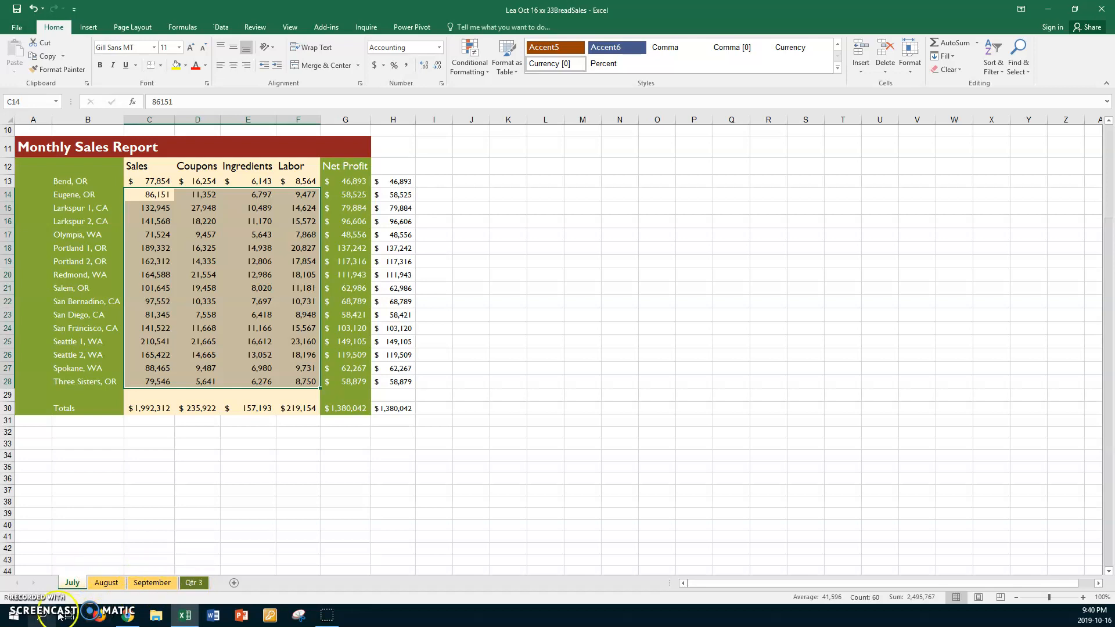
pyautogui.click(24, 613)
pyautogui.click(197, 583)
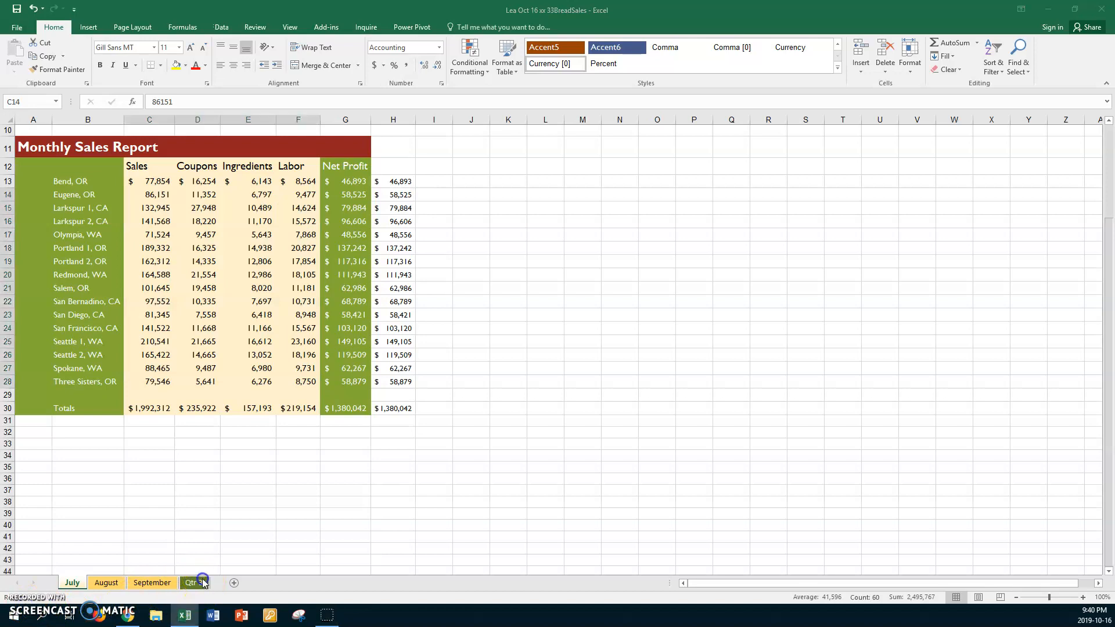
pyautogui.click(197, 584)
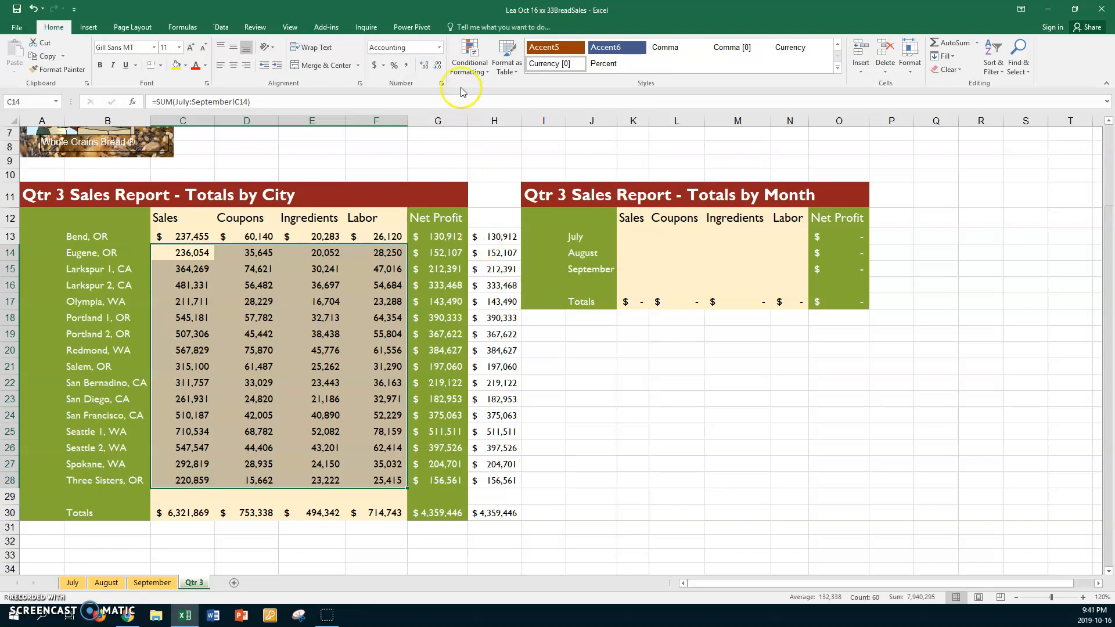
# Step: Open a second window of the bread sales workbook
pyautogui.click(290, 27)
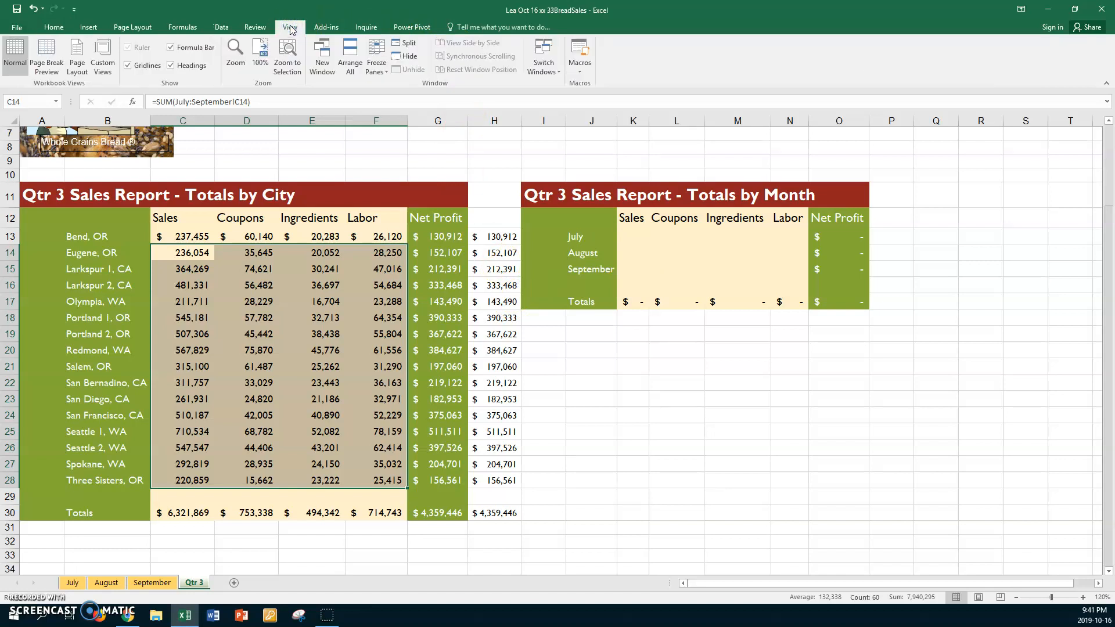
pyautogui.click(323, 56)
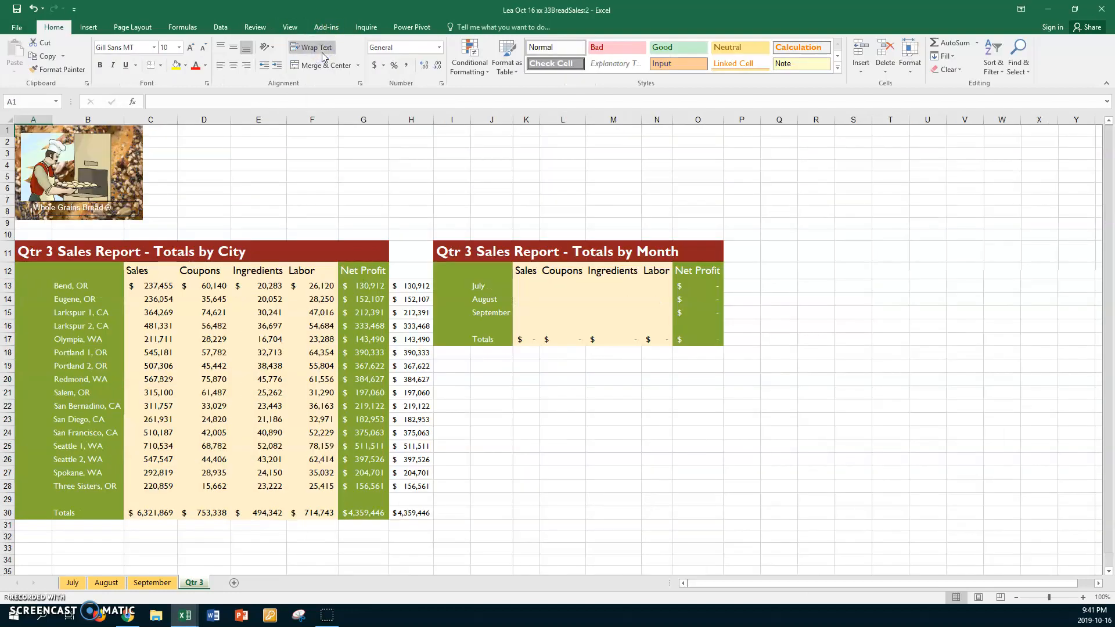
pyautogui.click(546, 47)
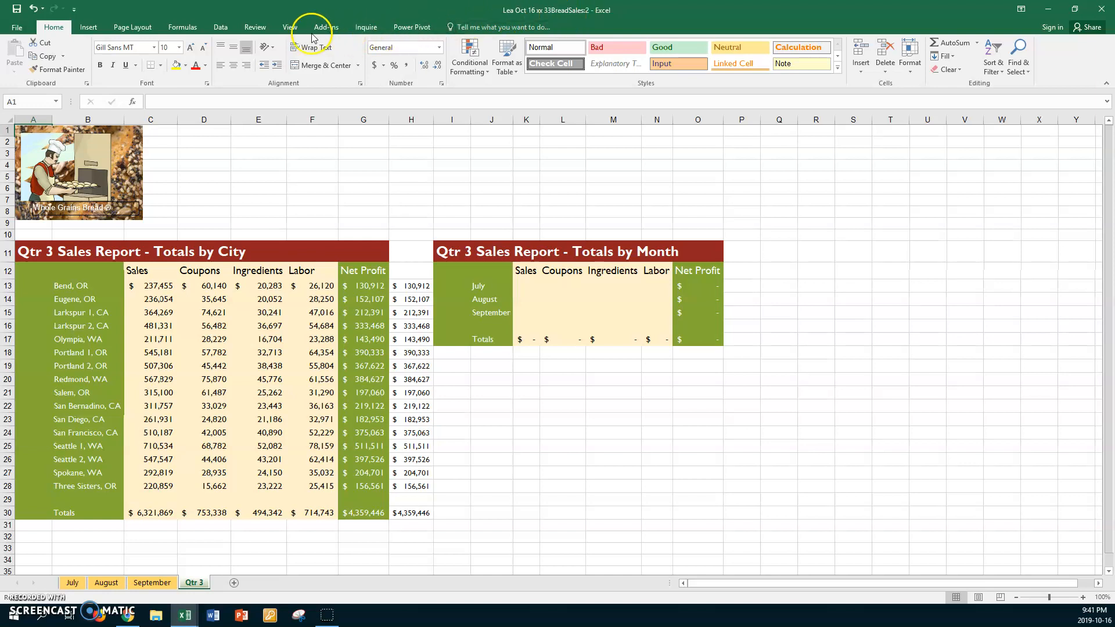
# Step: Arrange the windows horizontally, limiting the arrangement to windows of the active workbook
pyautogui.click(292, 29)
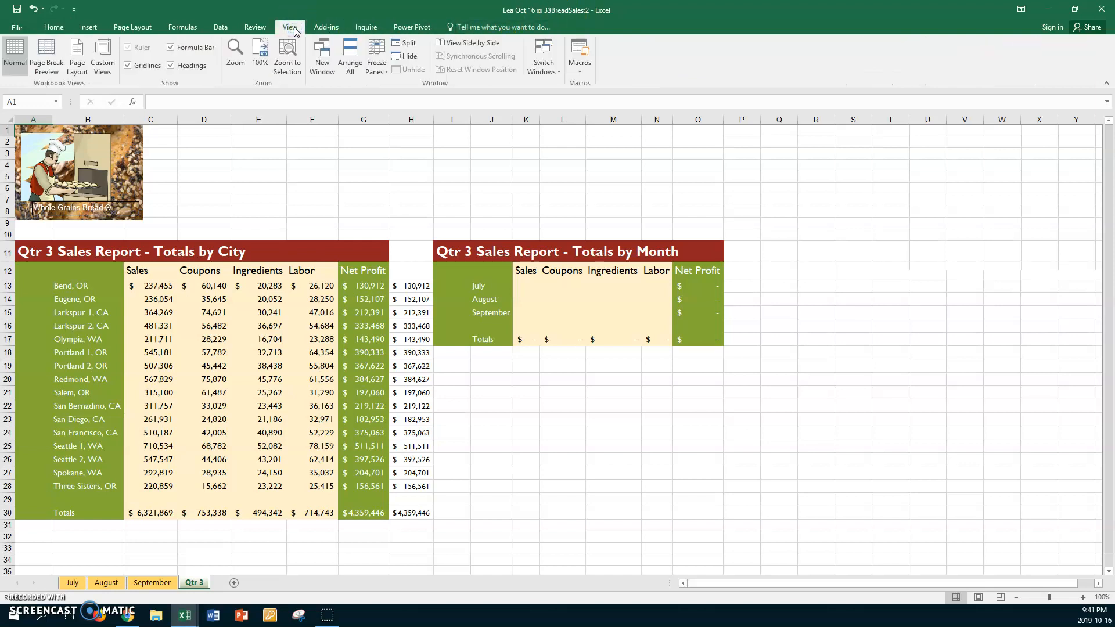
pyautogui.click(28, 598)
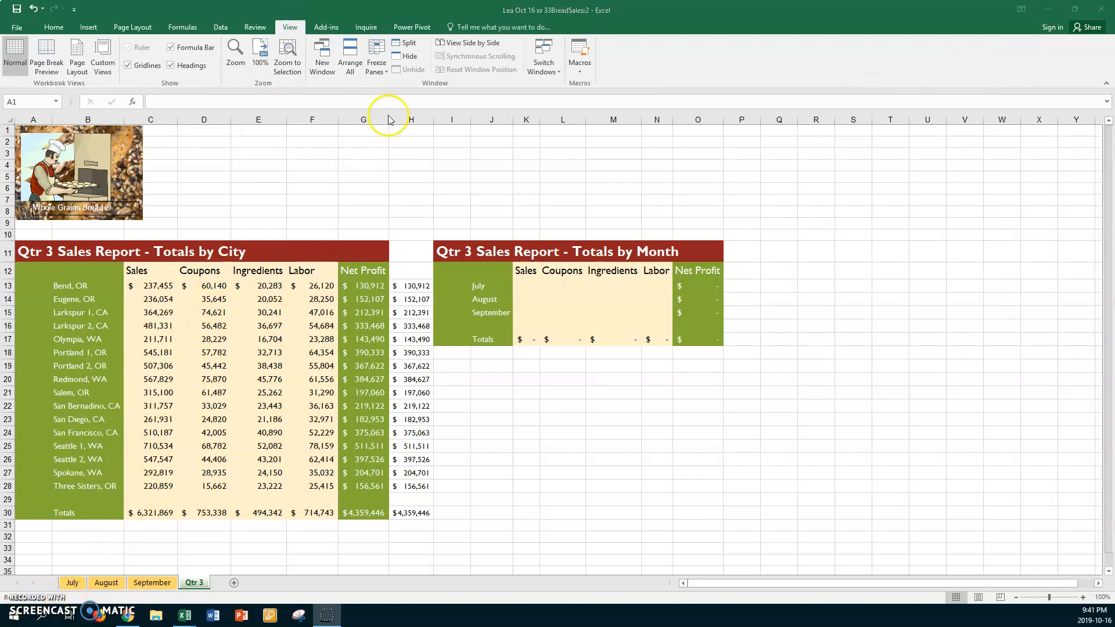
pyautogui.click(351, 70)
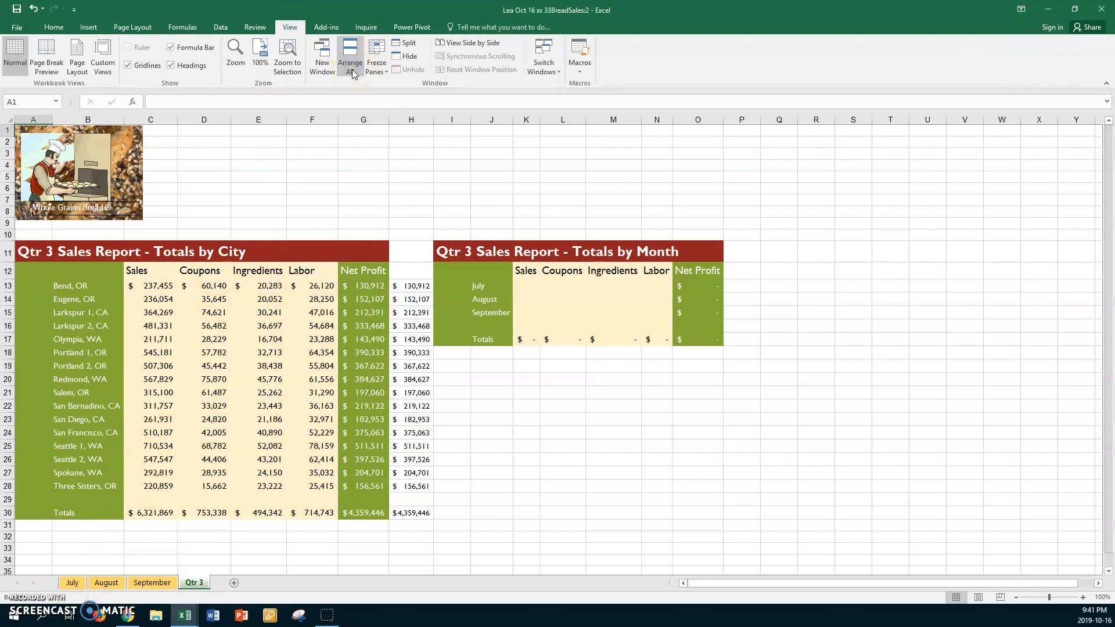
pyautogui.click(354, 65)
pyautogui.click(354, 66)
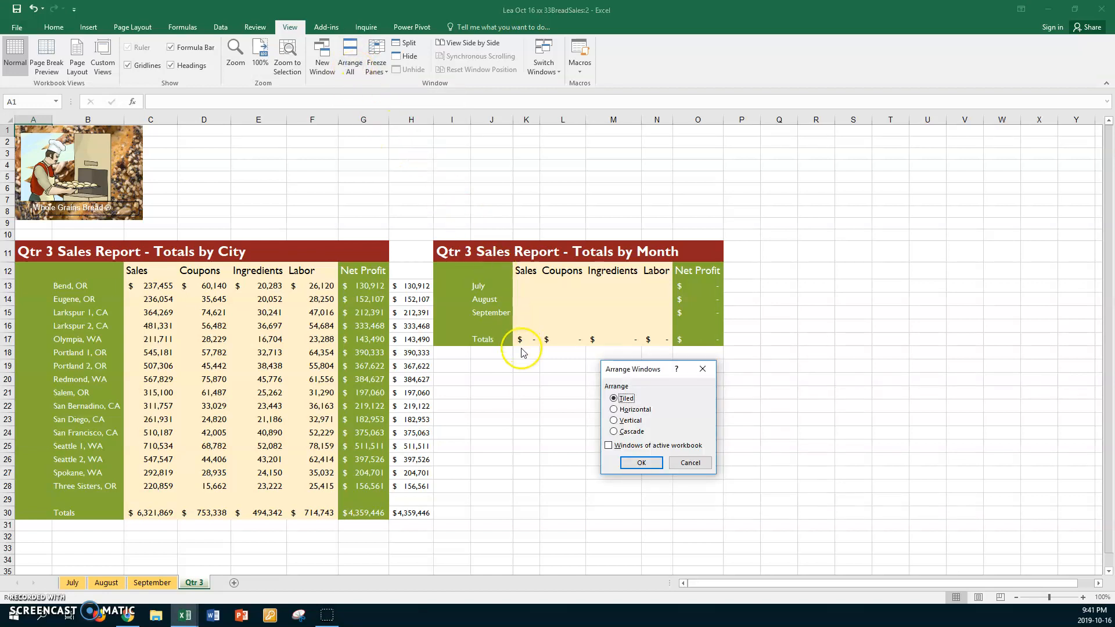
pyautogui.click(648, 378)
pyautogui.click(615, 410)
pyautogui.click(608, 446)
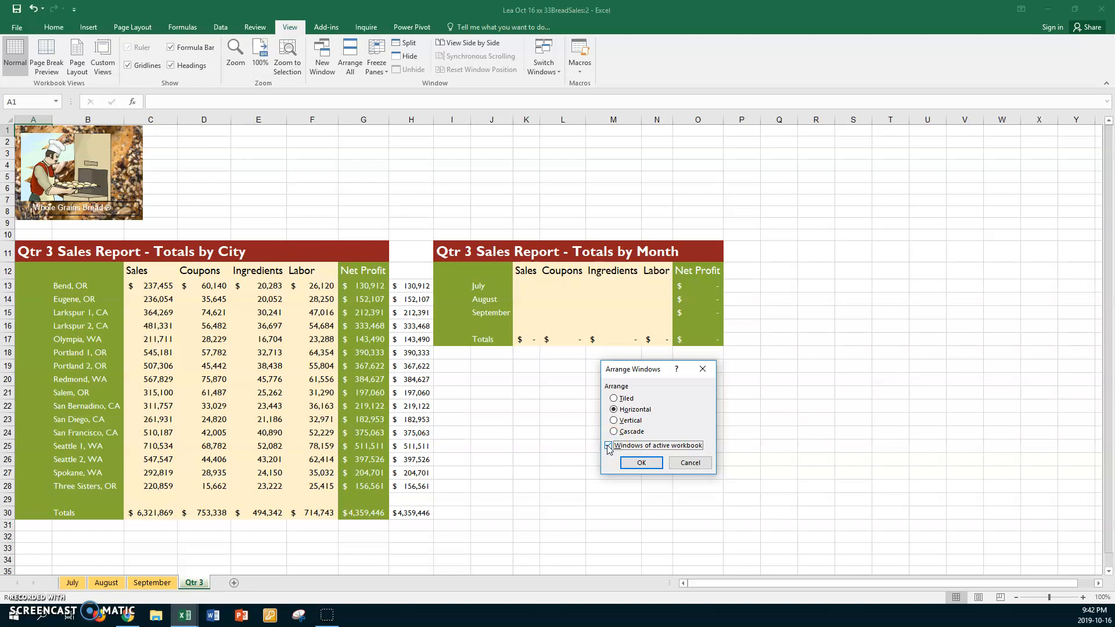
pyautogui.click(616, 410)
pyautogui.click(642, 464)
pyautogui.click(641, 464)
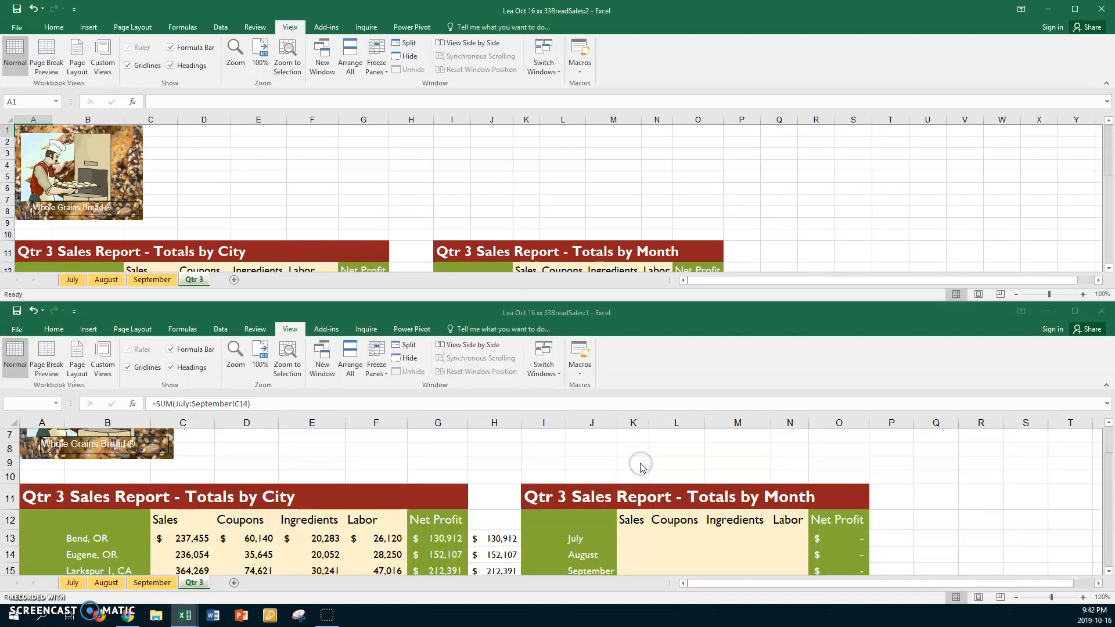
# Step: Activate each of the two workbook windows in turn and view the Qtr 3 tables in window 2
pyautogui.click(603, 255)
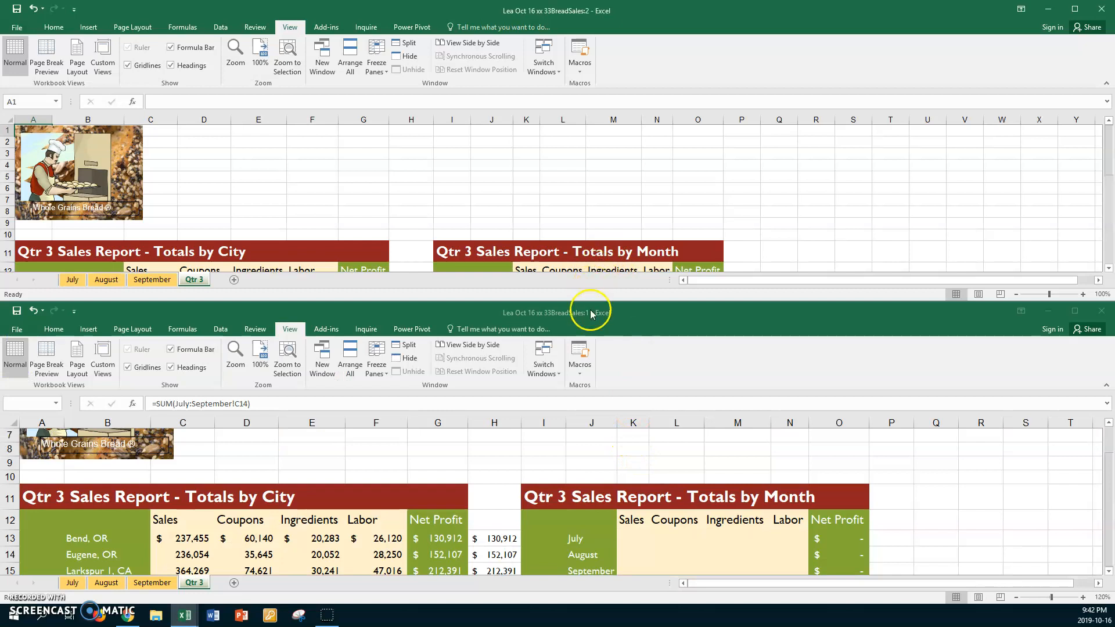
pyautogui.click(623, 312)
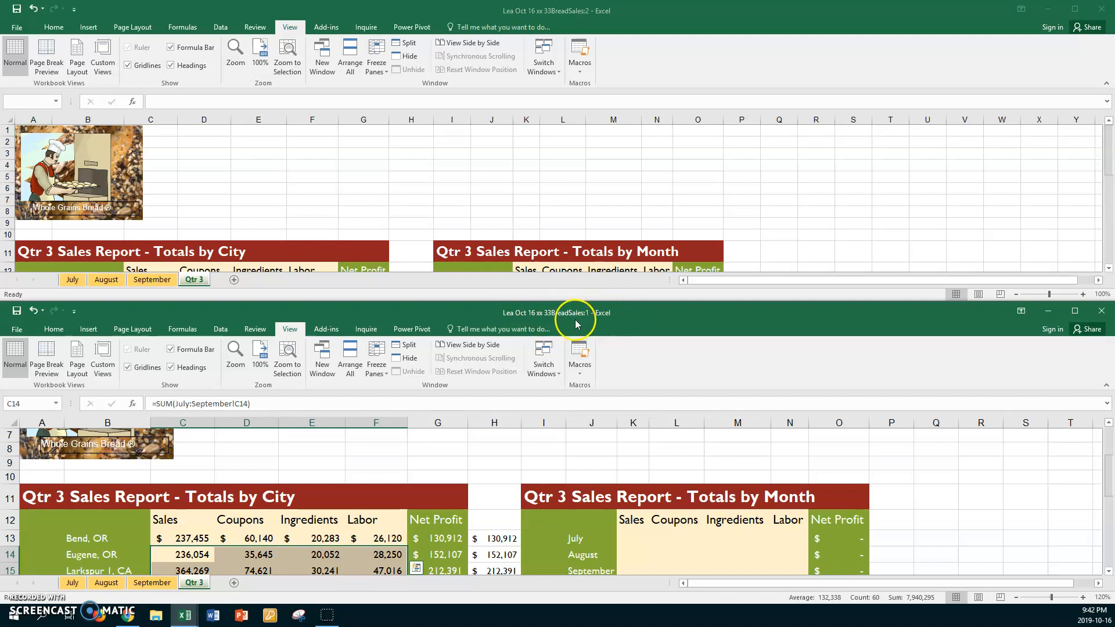
pyautogui.click(399, 135)
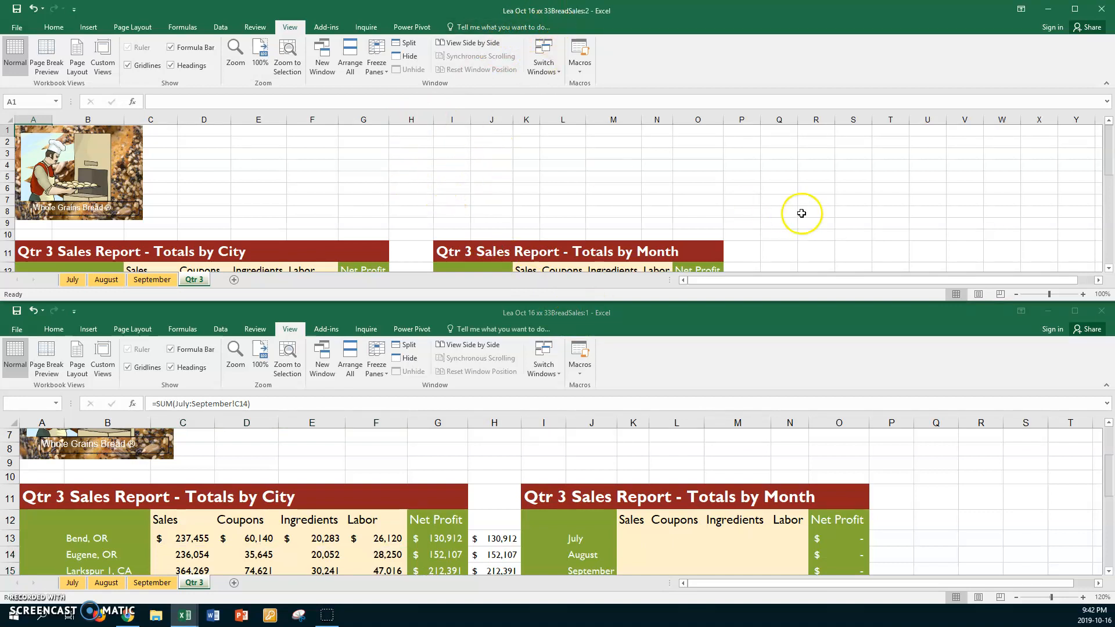
pyautogui.moveTo(1109, 154); pyautogui.dragTo(1111, 187)
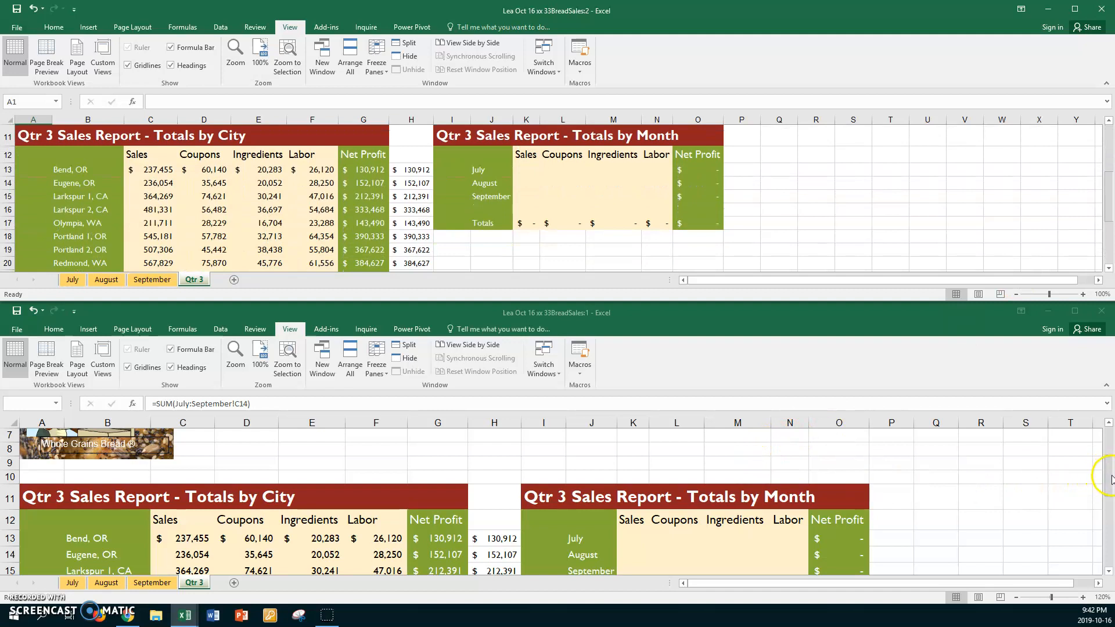
pyautogui.moveTo(1110, 479)
pyautogui.mouseDown()
pyautogui.moveTo(1110, 511)
pyautogui.moveTo(1103, 480)
pyautogui.mouseUp()
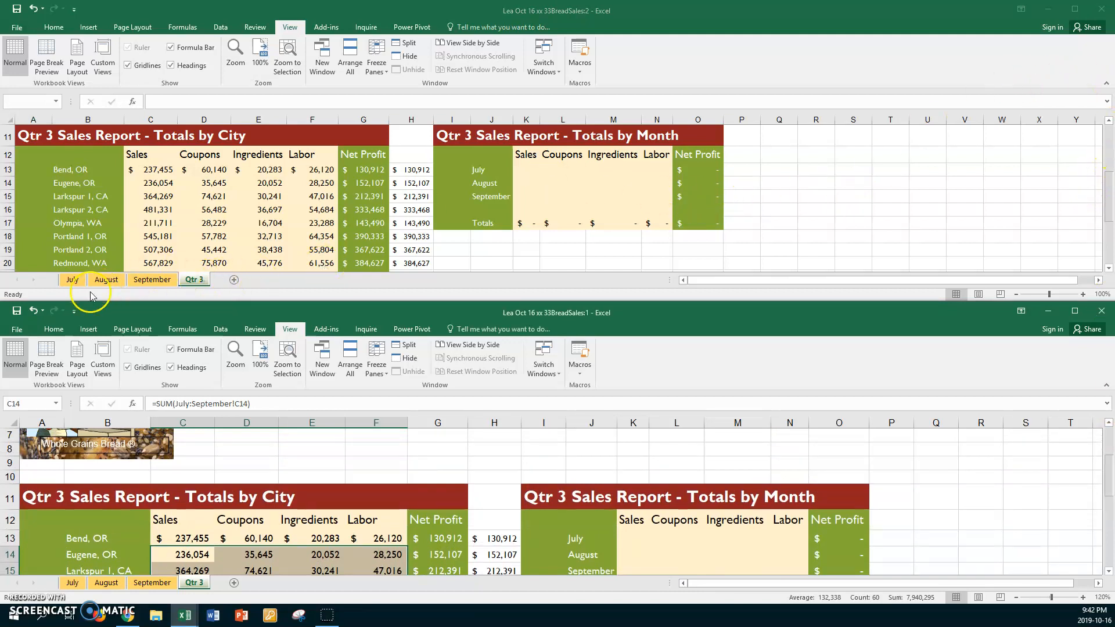
# Step: Display the July sheet in window 2 with its Totals row in view
pyautogui.click(73, 280)
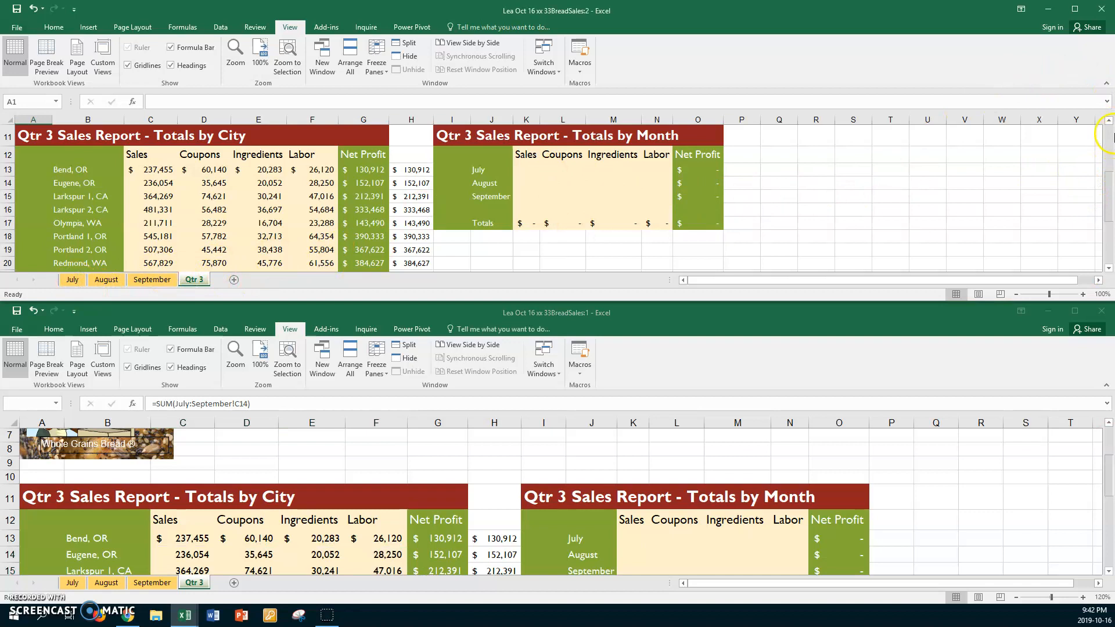
pyautogui.moveTo(1111, 181); pyautogui.dragTo(1110, 226)
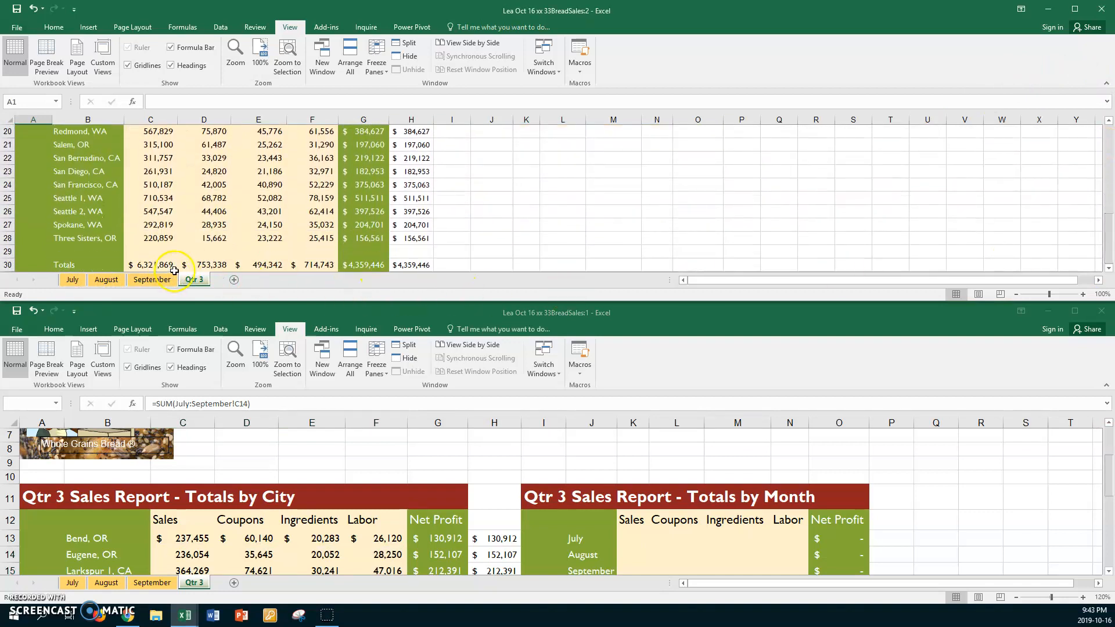
pyautogui.click(72, 280)
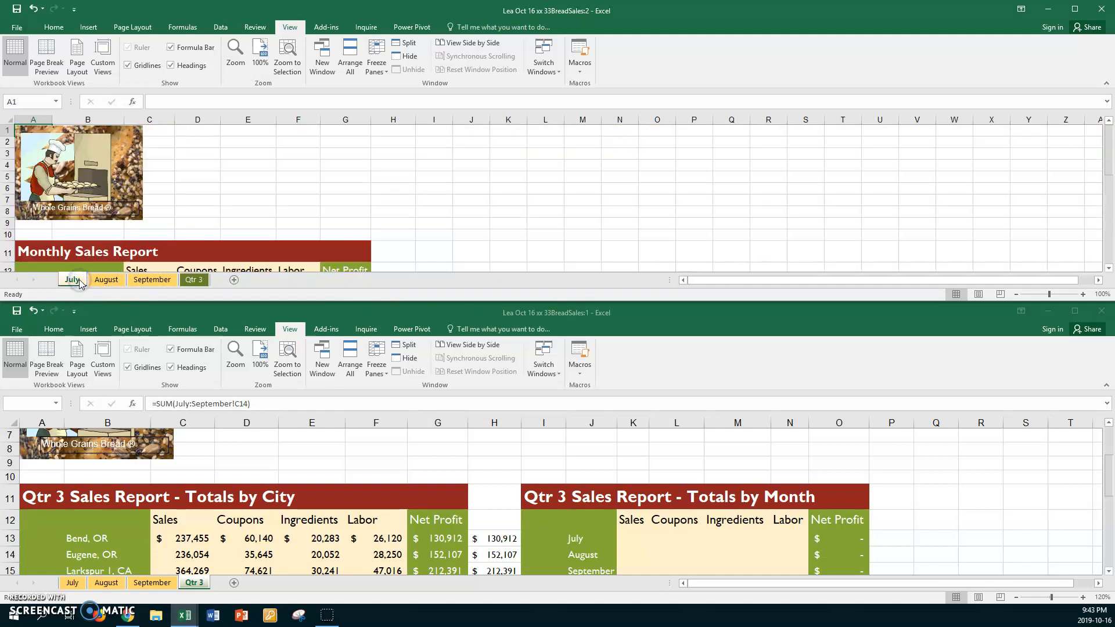
pyautogui.moveTo(1107, 154); pyautogui.dragTo(1107, 241)
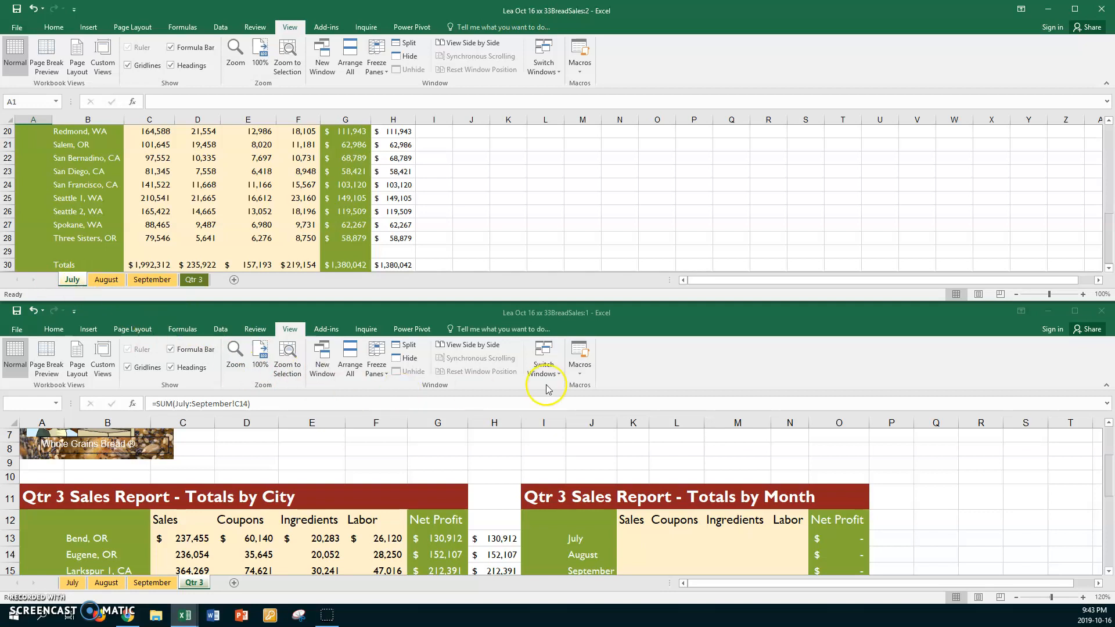
# Step: Activate window 1 on the Qtr 3 sheet and bring the whole Totals by Month table into view
pyautogui.click(634, 318)
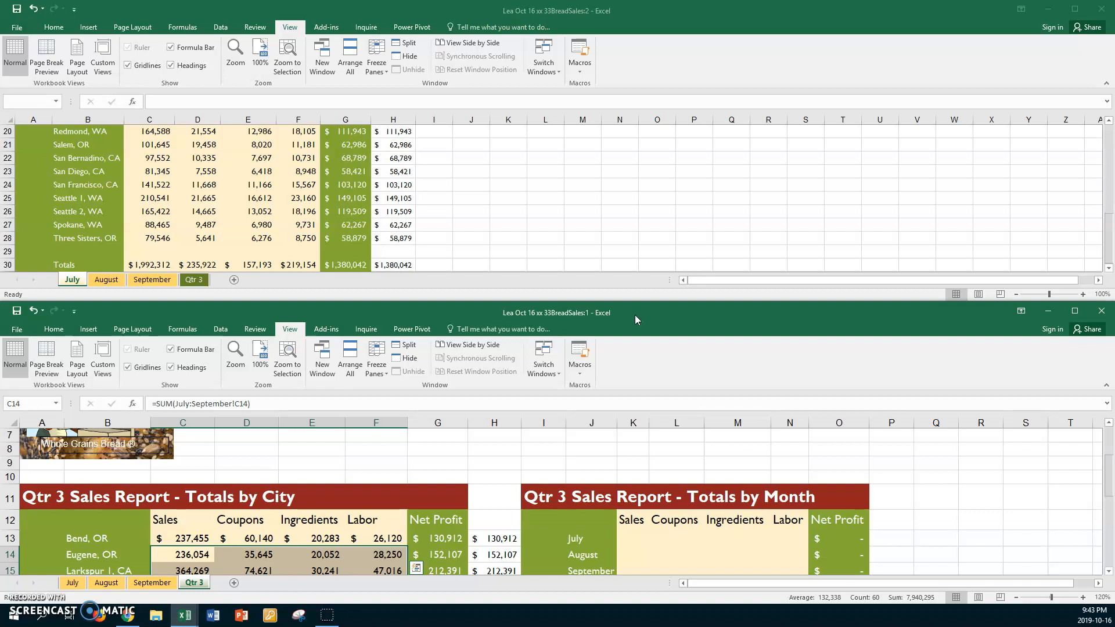
pyautogui.click(197, 583)
pyautogui.scroll(-1, 733, 484)
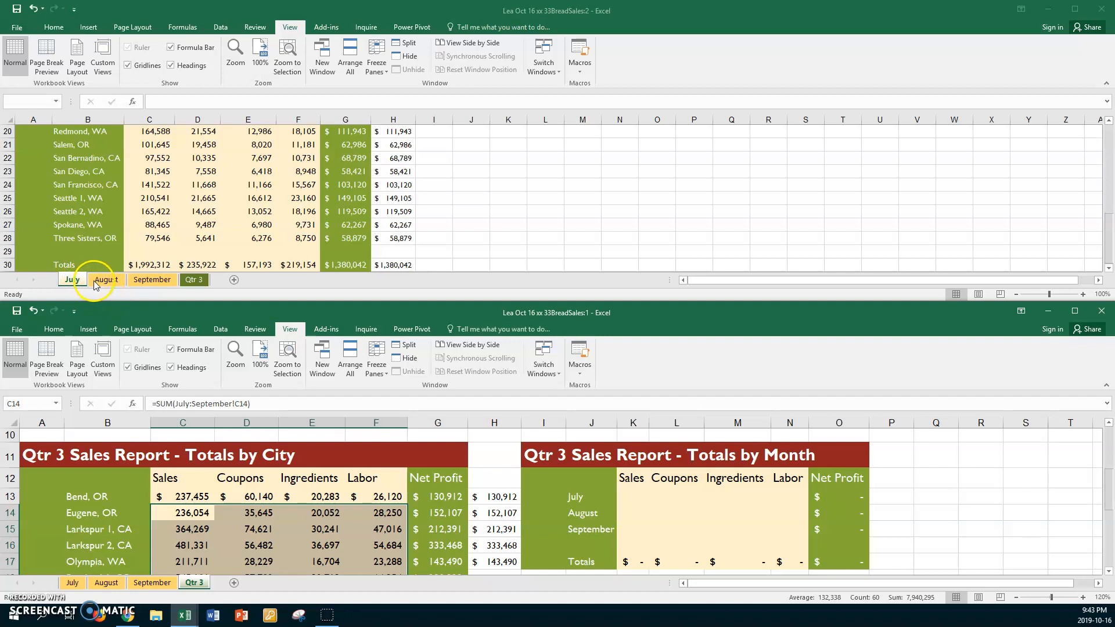
# Step: Copy the July totals in C30:G30 from window 2
pyautogui.click(149, 266)
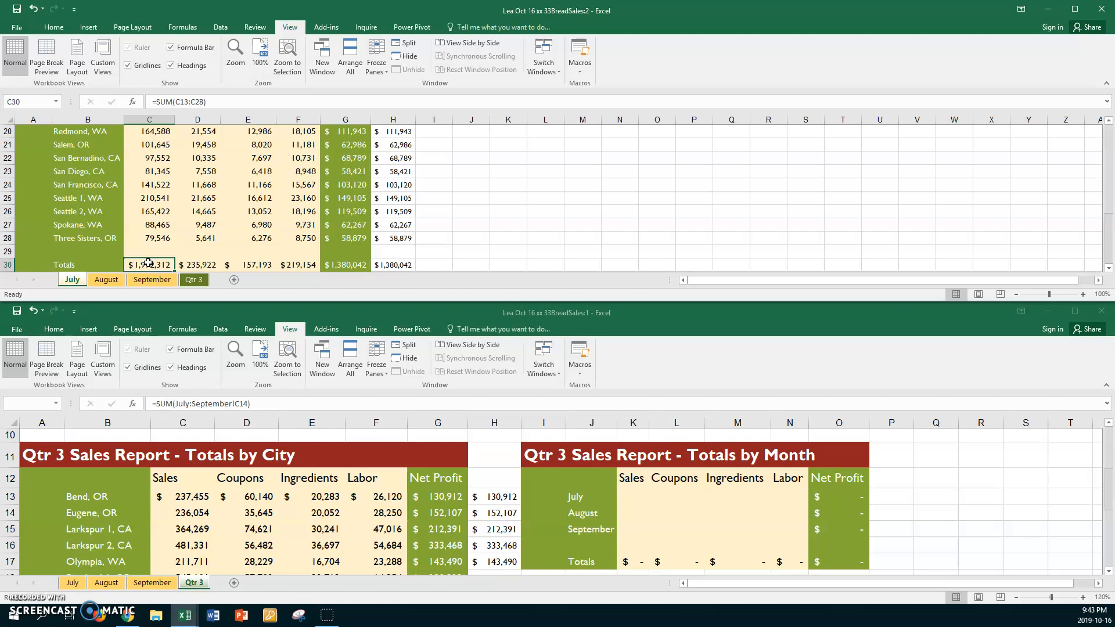
pyautogui.moveTo(149, 263); pyautogui.dragTo(349, 263)
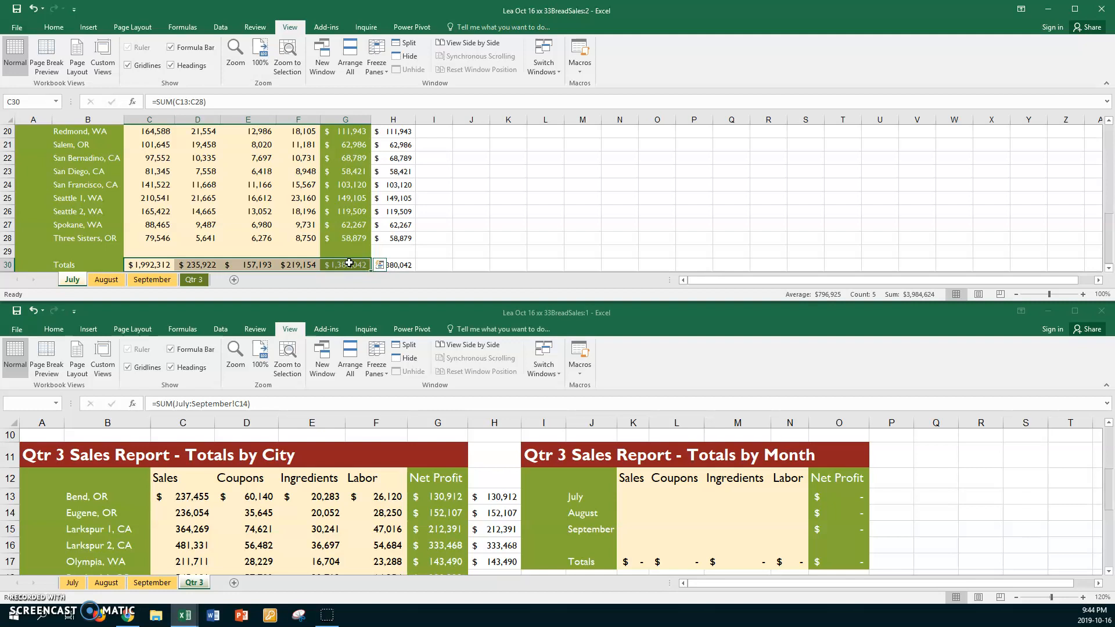
pyautogui.hotkey('ctrl', 'c')
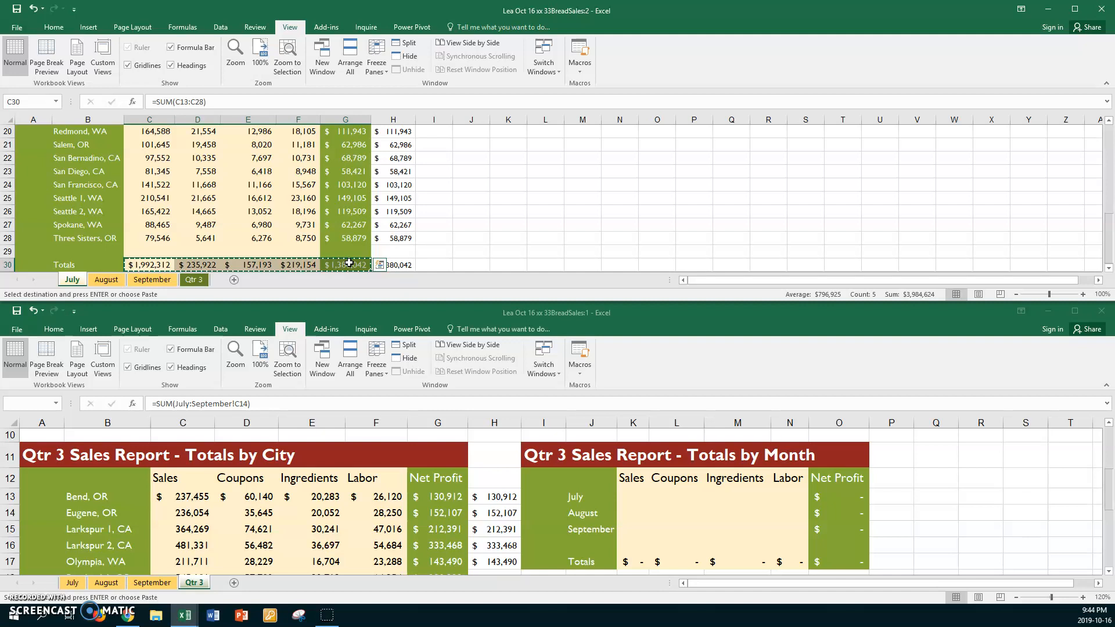
# Step: Paste the July totals as links into K13:O13 of the Qtr 3 sheet and autofit columns K and N
pyautogui.click(628, 503)
pyautogui.click(628, 497)
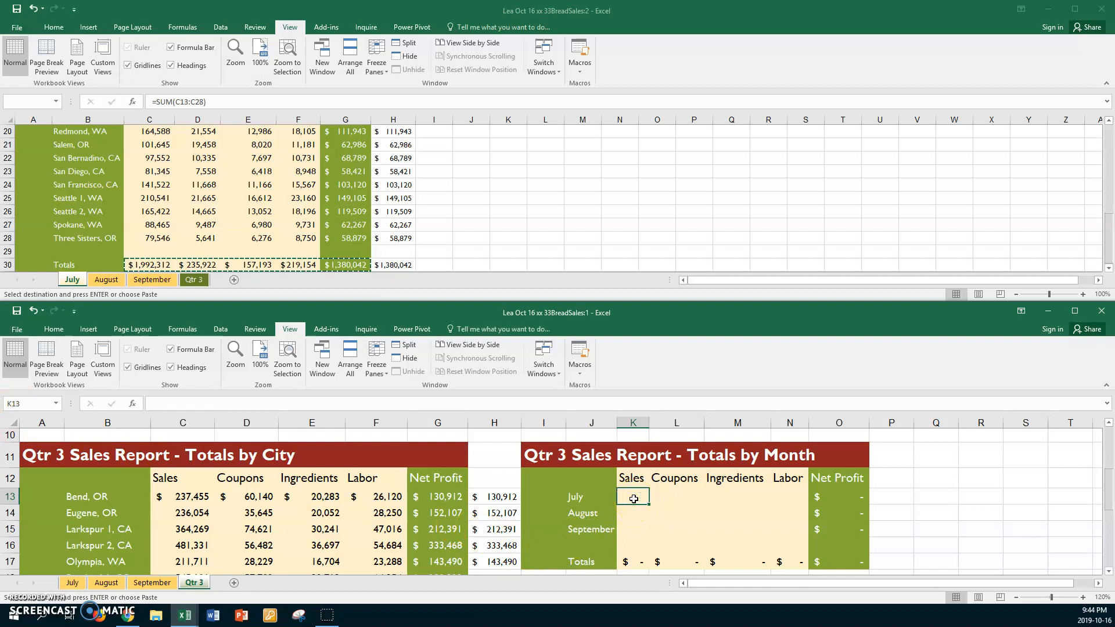
pyautogui.moveTo(633, 499); pyautogui.dragTo(831, 498)
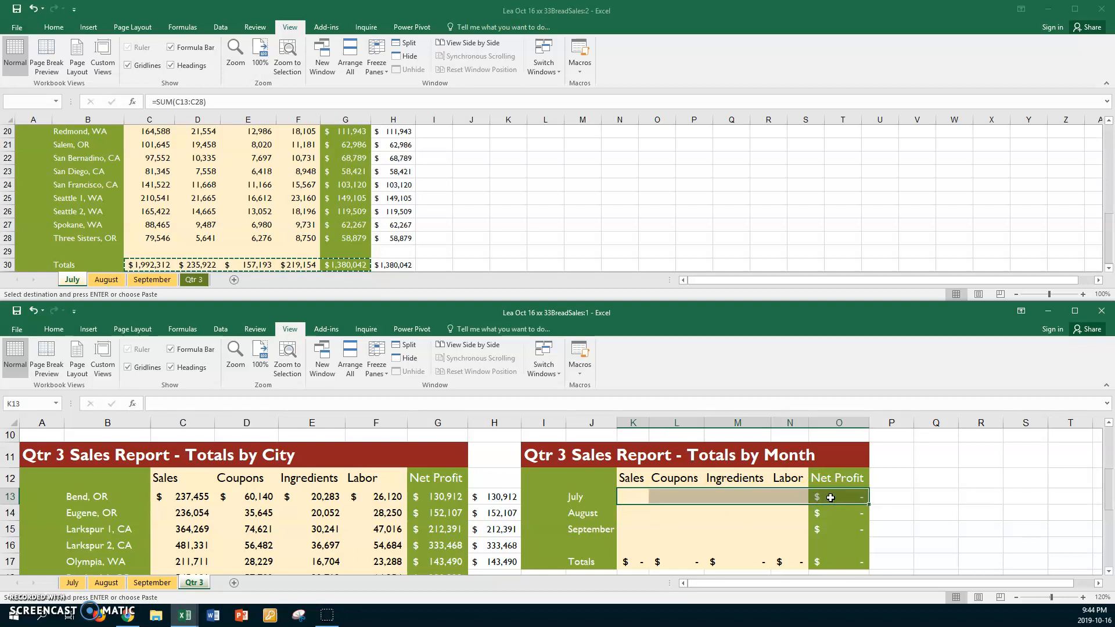
pyautogui.rightClick(774, 502)
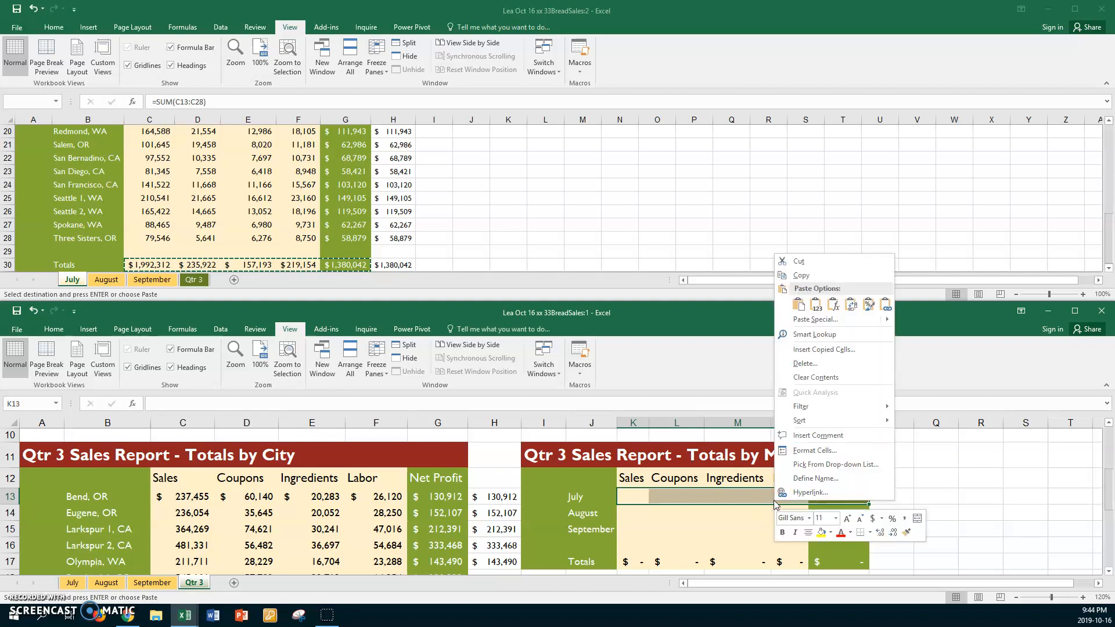
pyautogui.click(825, 324)
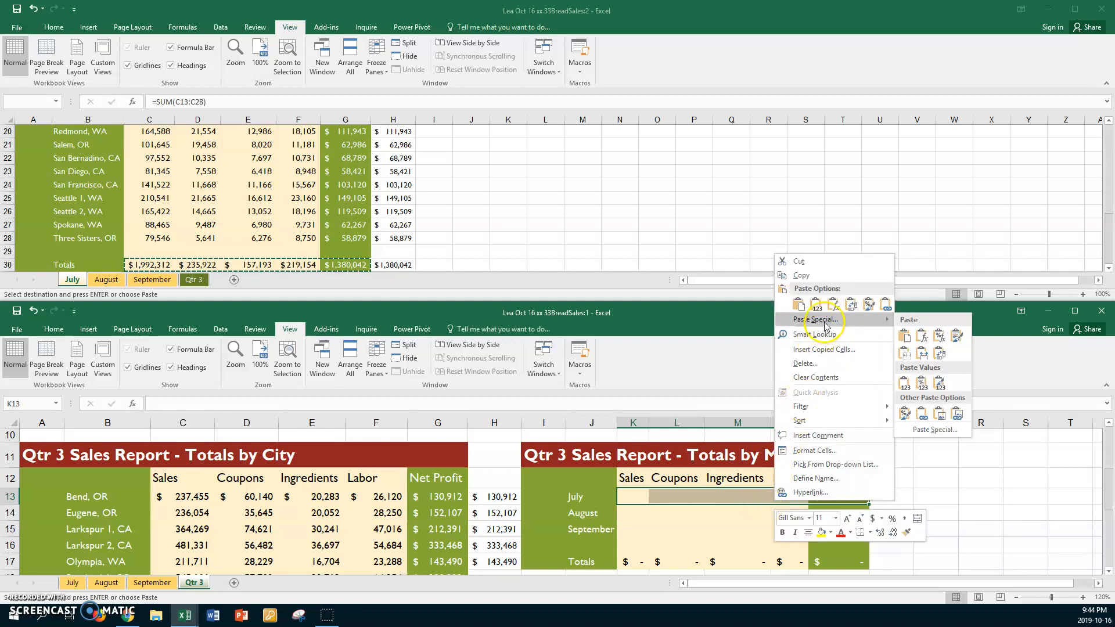
pyautogui.click(825, 322)
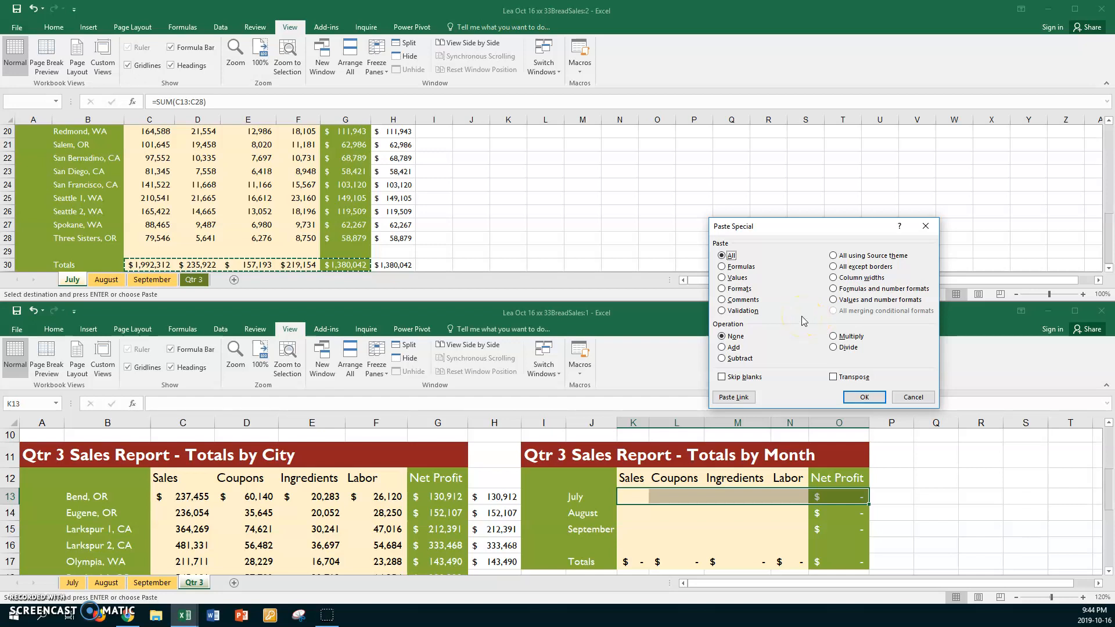
pyautogui.click(734, 397)
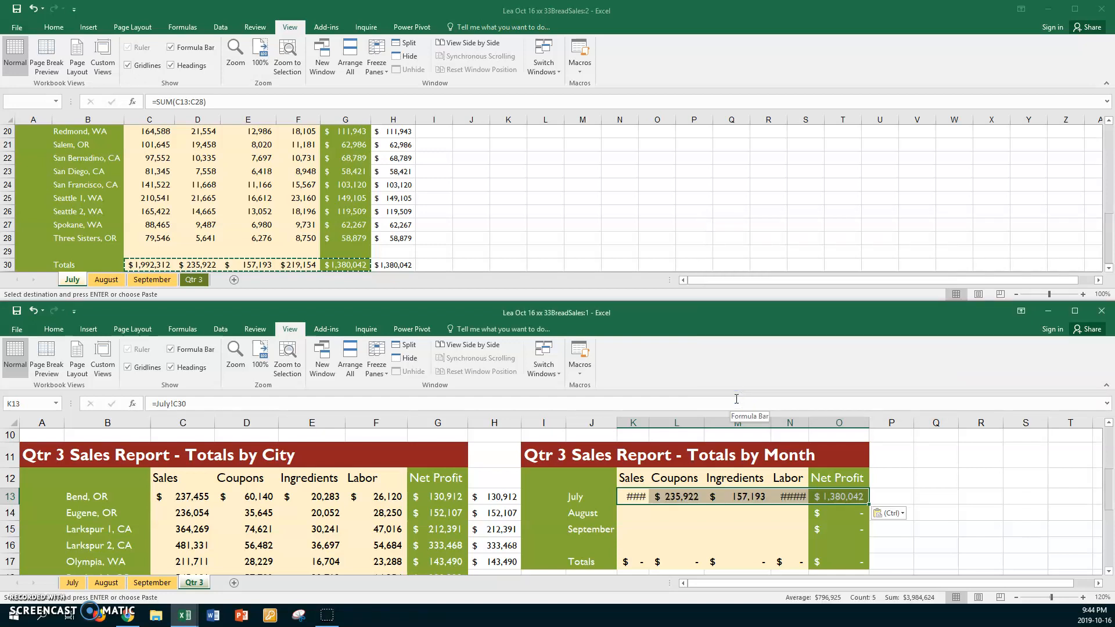
pyautogui.doubleClick(649, 423)
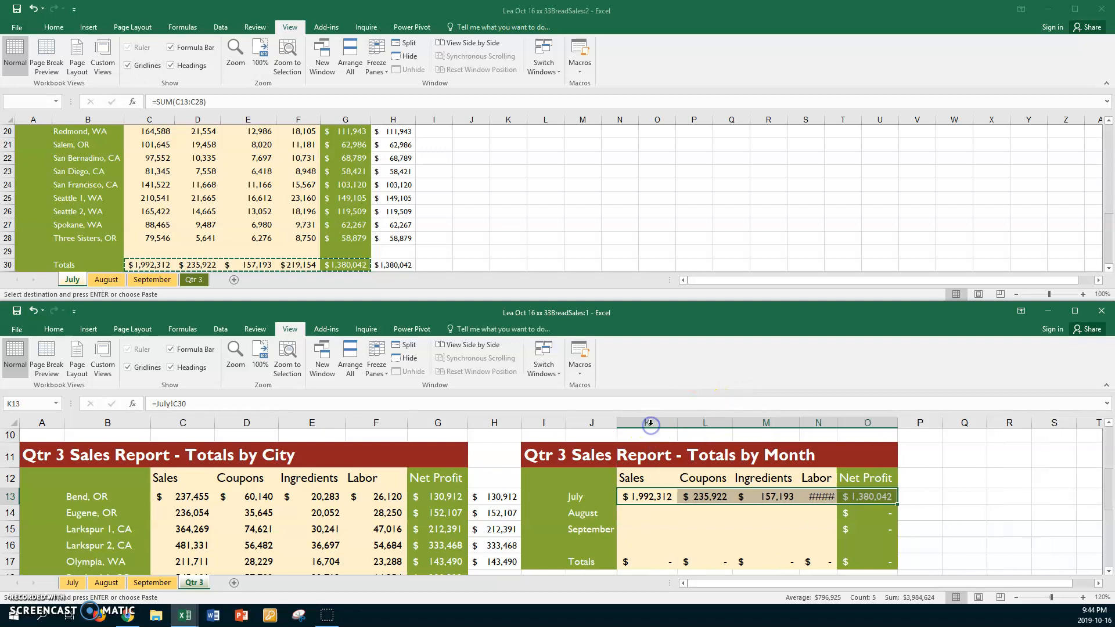
pyautogui.doubleClick(836, 423)
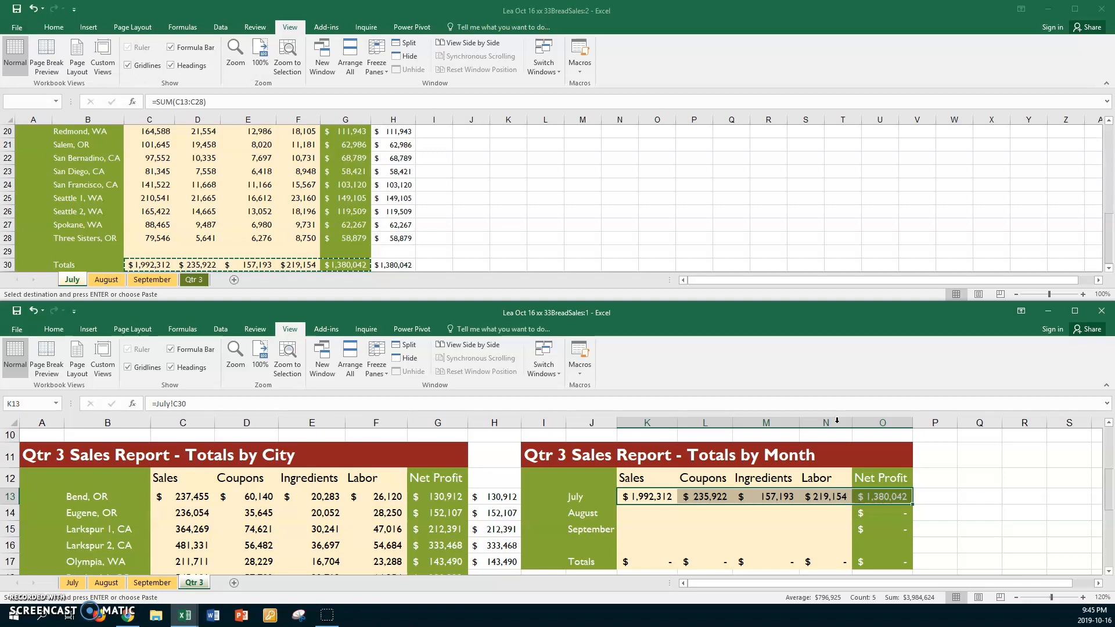
# Step: Show the August sheet in window 2 and copy its totals in C30:G30
pyautogui.click(110, 286)
pyautogui.click(440, 211)
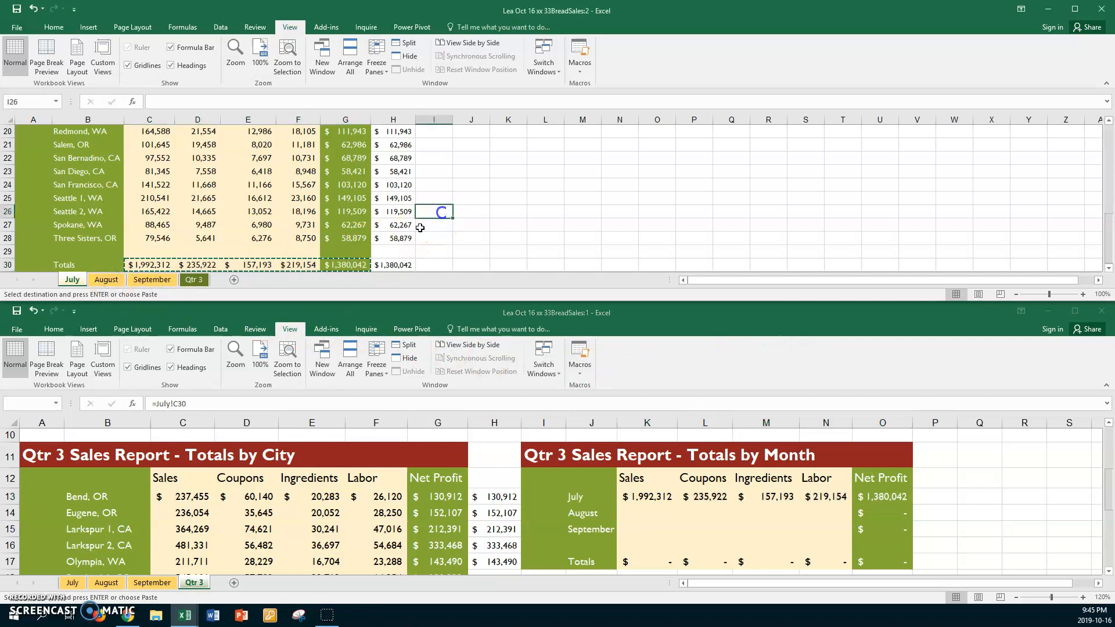
pyautogui.click(116, 280)
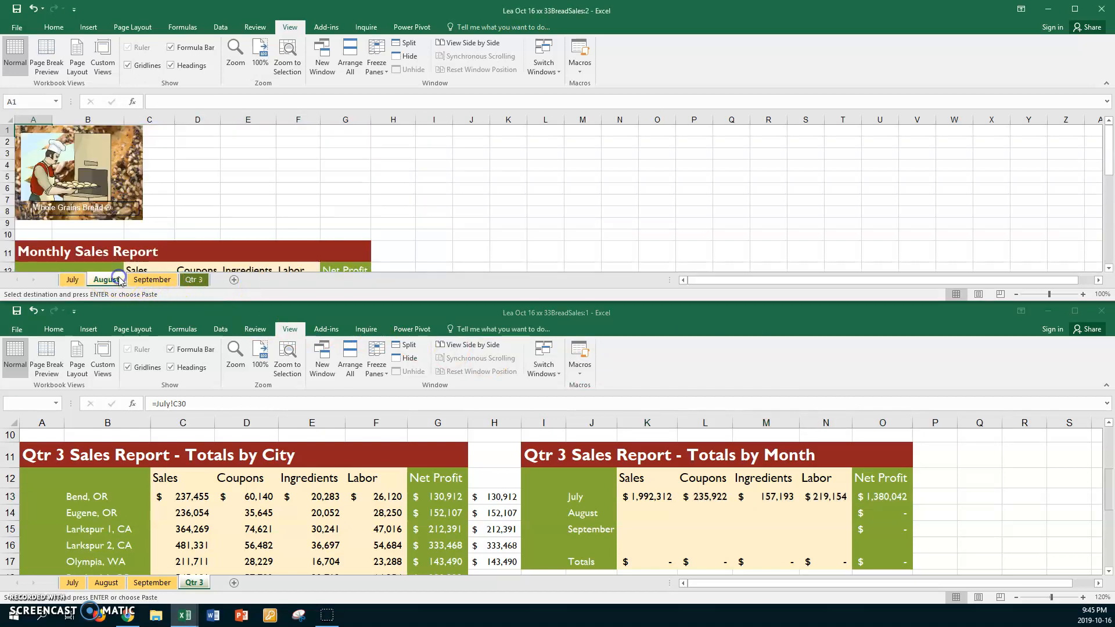
pyautogui.scroll(-7, 610, 171)
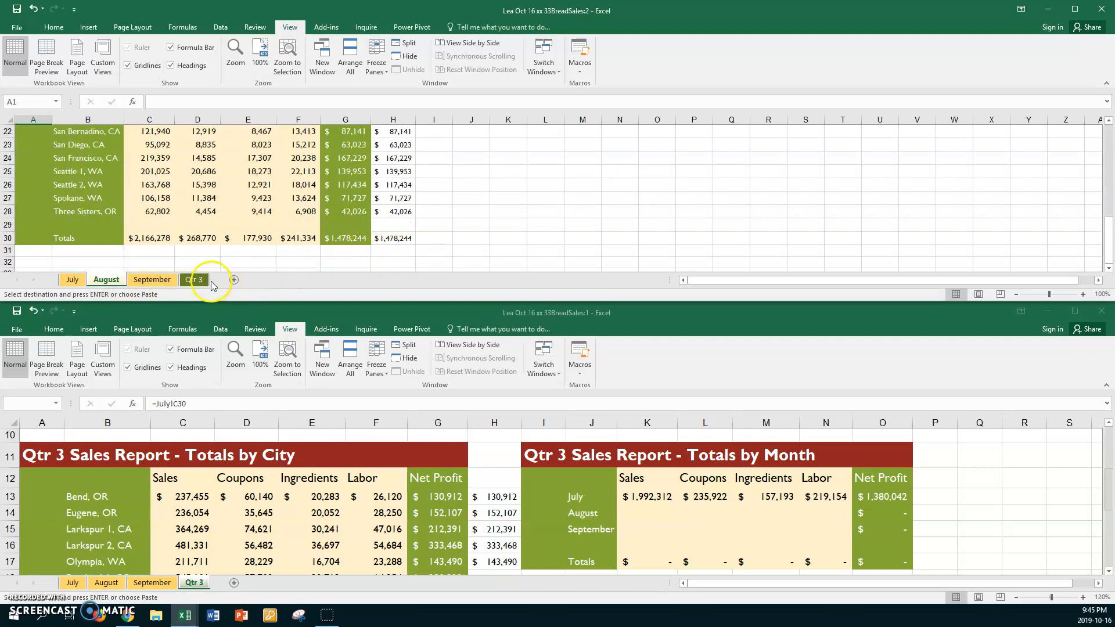
pyautogui.click(158, 237)
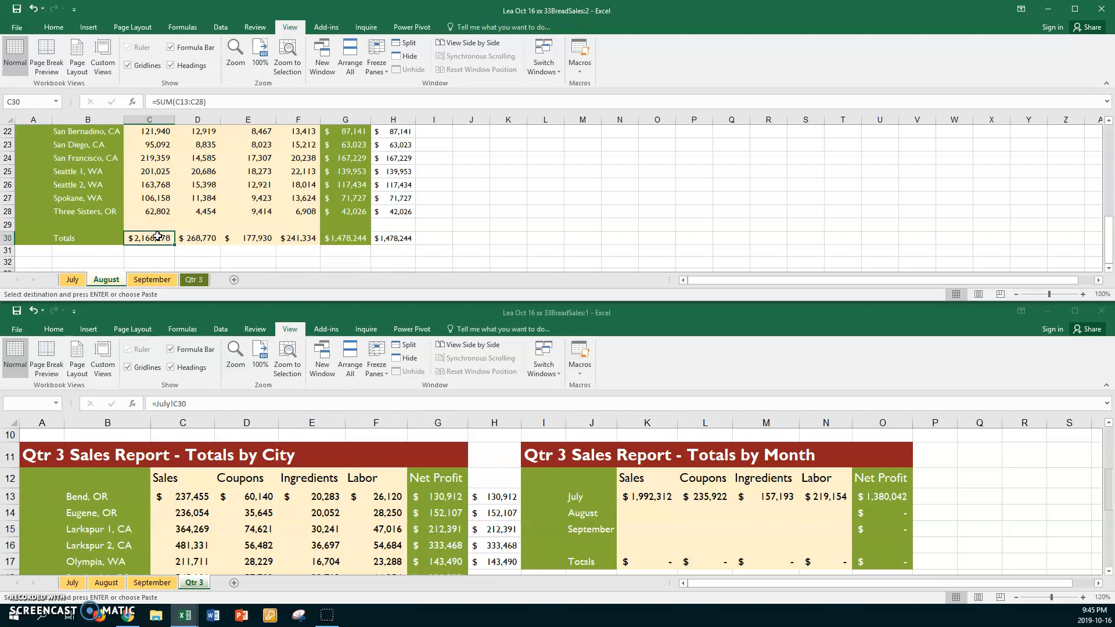
pyautogui.moveTo(157, 237); pyautogui.dragTo(352, 237)
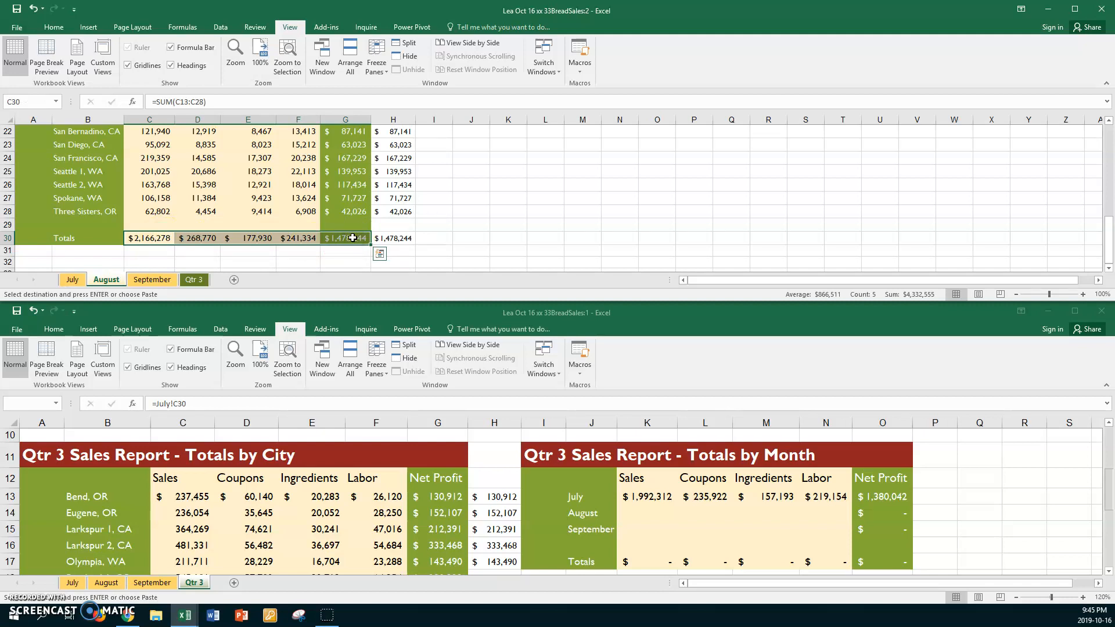
pyautogui.hotkey('ctrl', 'c')
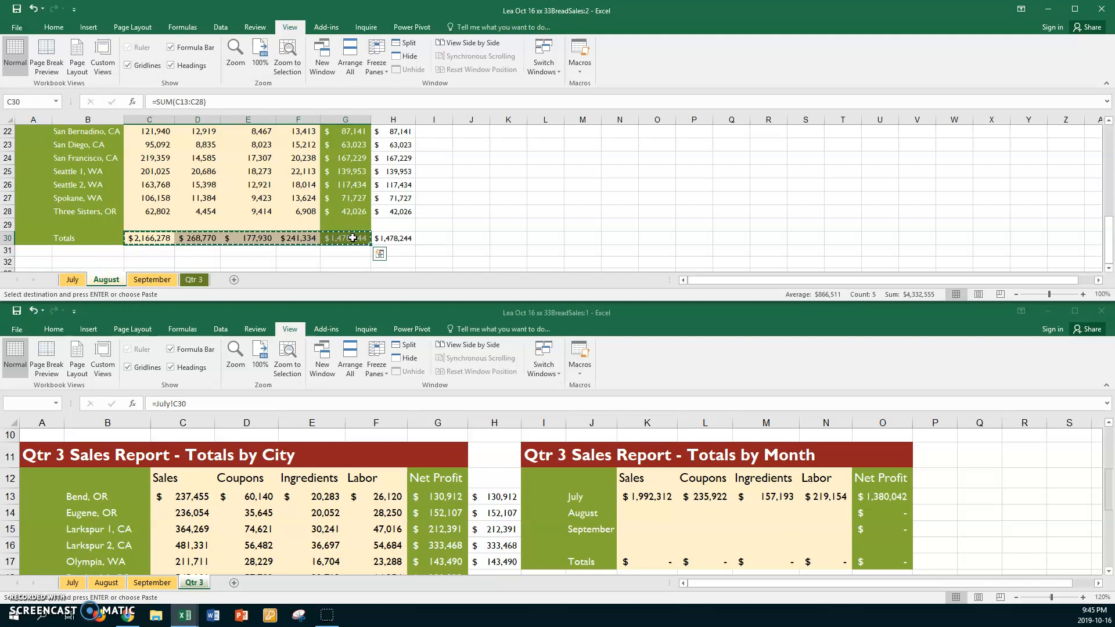
# Step: Paste the August totals as links into K14:O14 of the Qtr 3 sheet in window 1
pyautogui.click(566, 464)
pyautogui.click(193, 582)
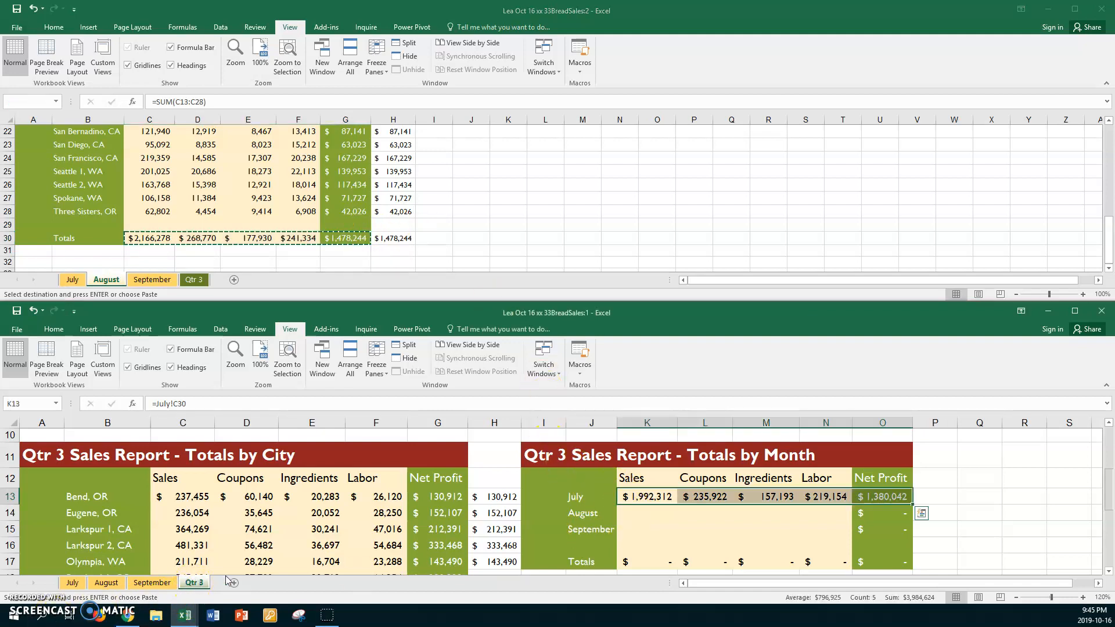
pyautogui.click(633, 513)
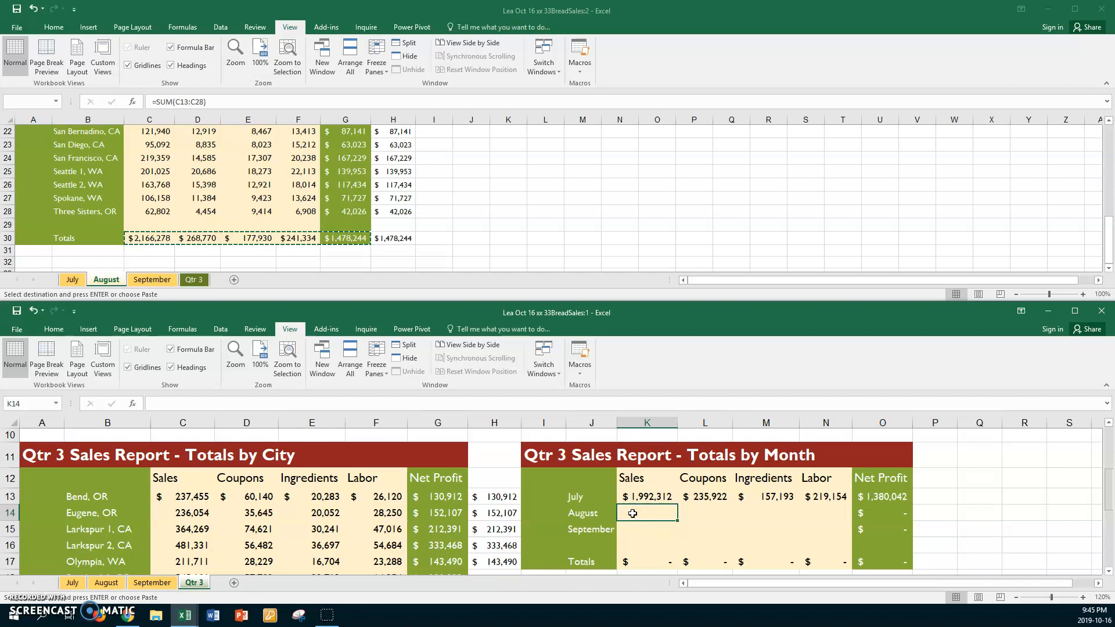
pyautogui.click(642, 516)
pyautogui.moveTo(642, 516); pyautogui.dragTo(841, 524)
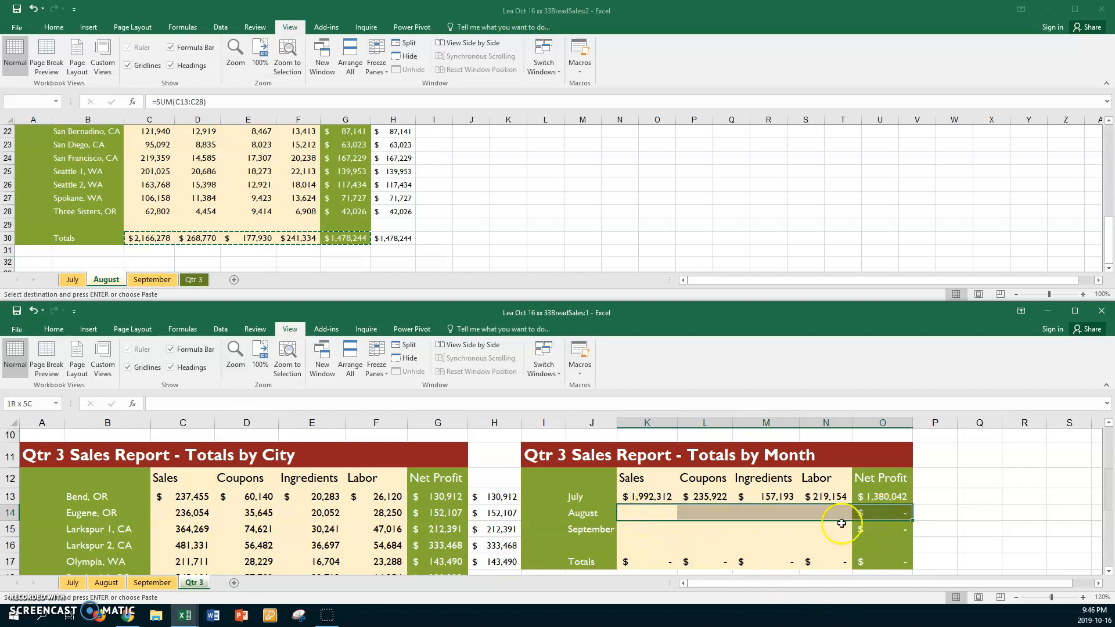
pyautogui.rightClick(795, 511)
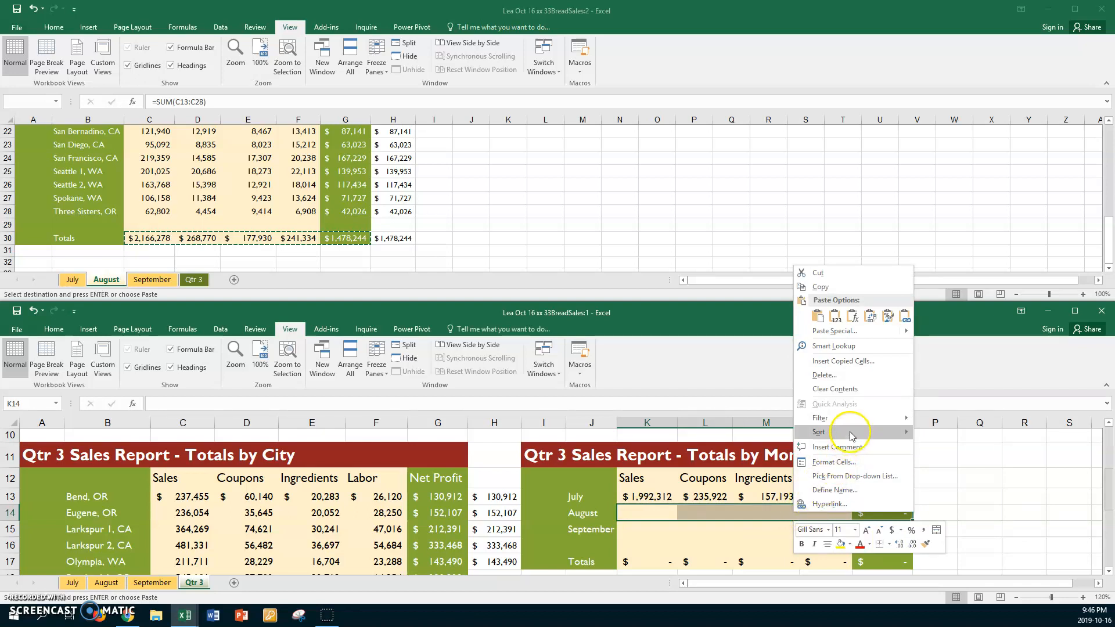
pyautogui.moveTo(851, 332)
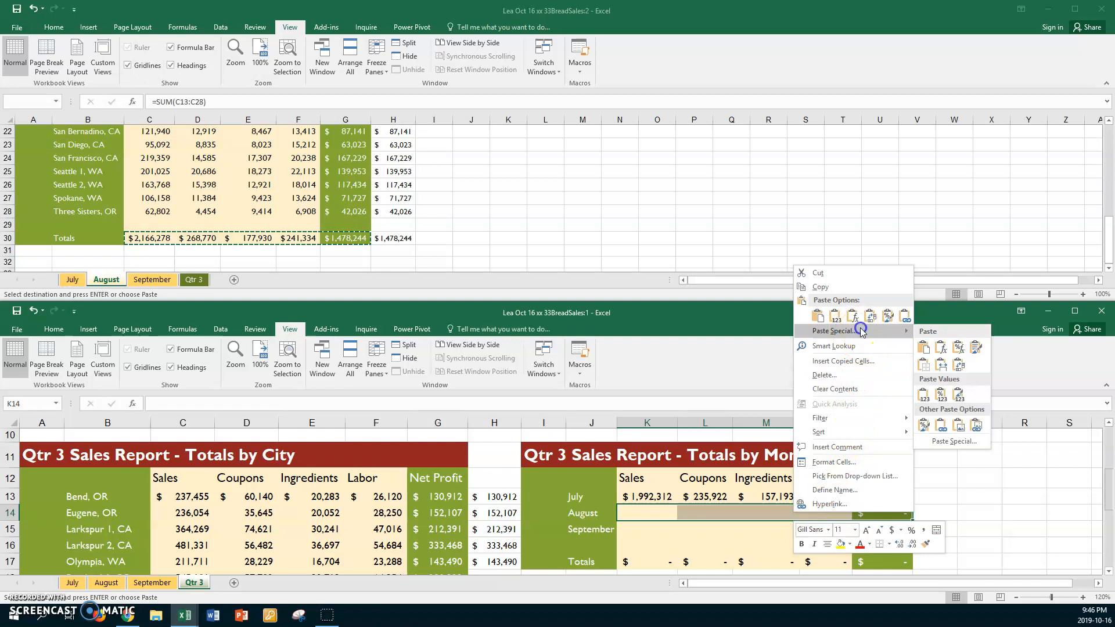
pyautogui.click(854, 331)
pyautogui.click(774, 405)
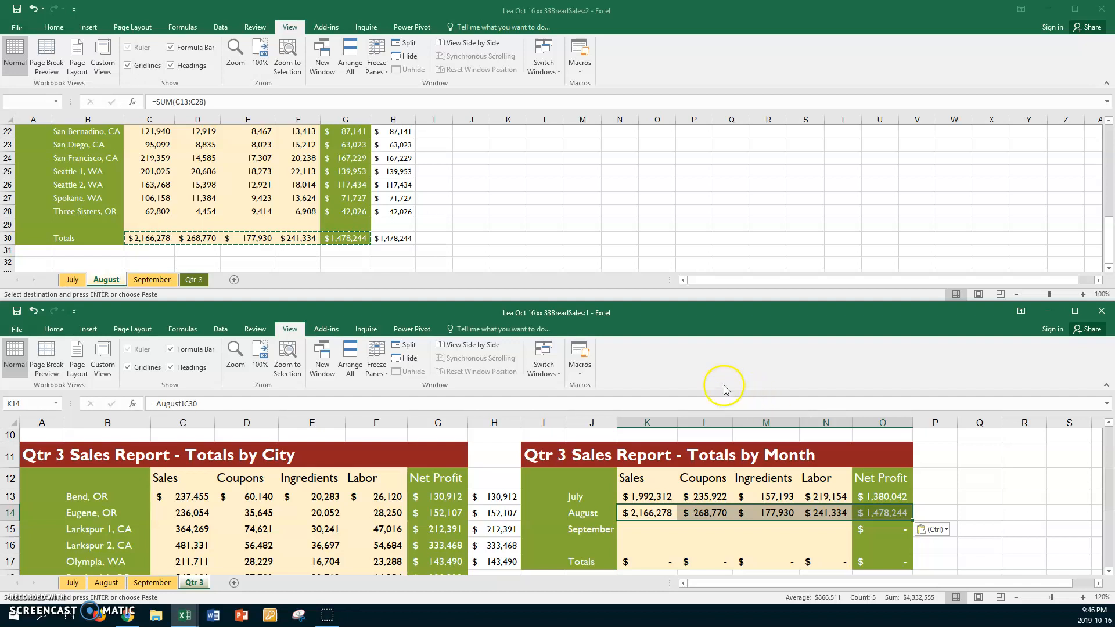
# Step: Show the September sheet in window 2 and copy its totals in C30:G30
pyautogui.click(149, 280)
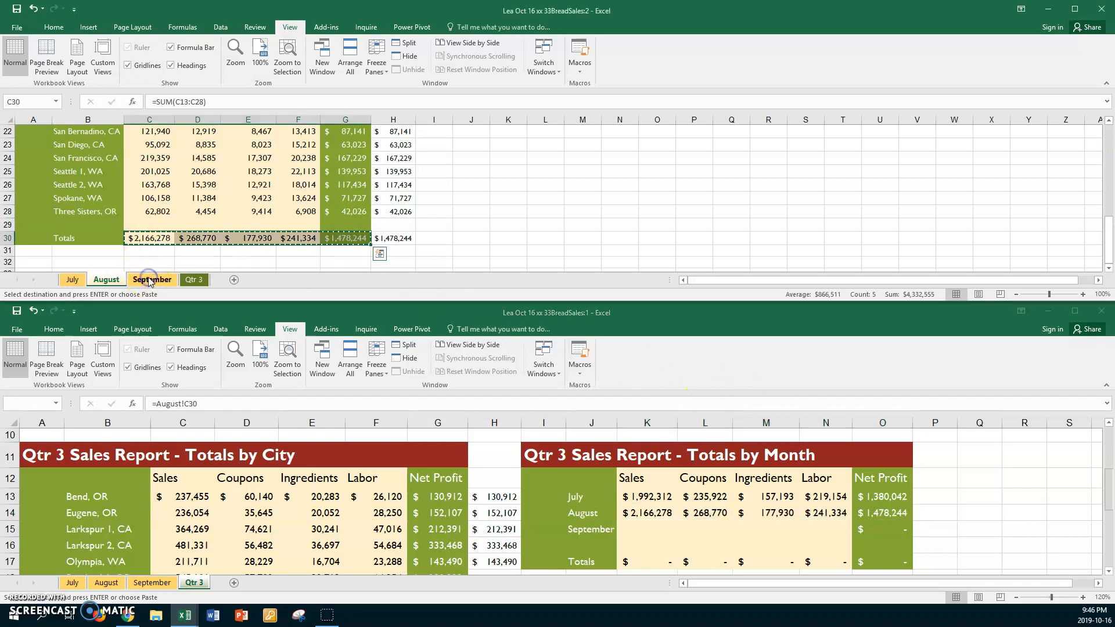
pyautogui.scroll(-8, 299, 227)
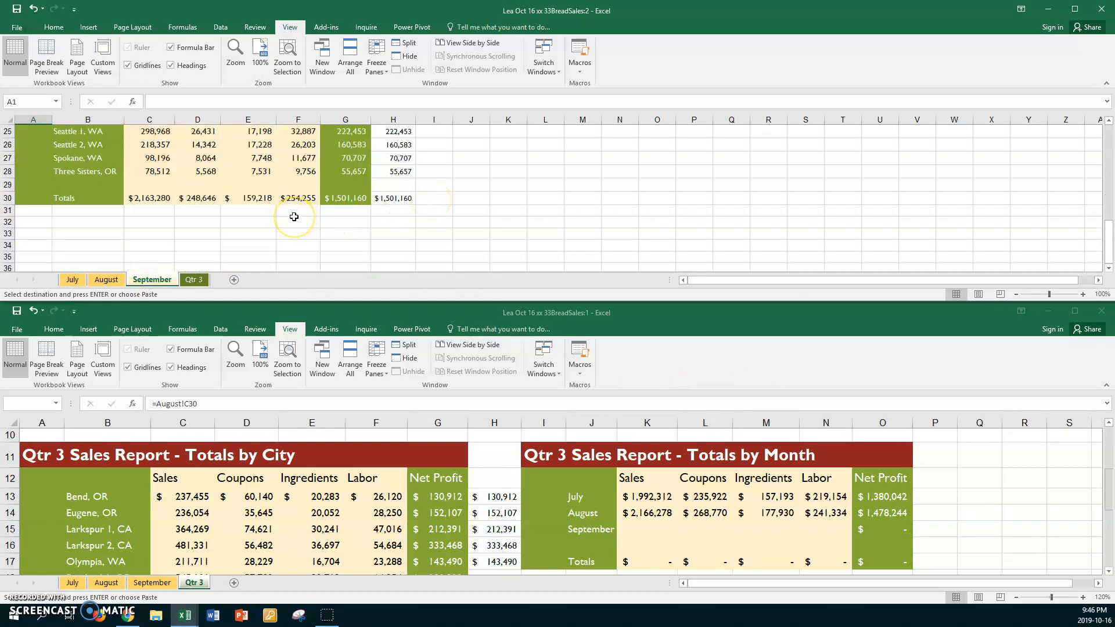
pyautogui.click(141, 197)
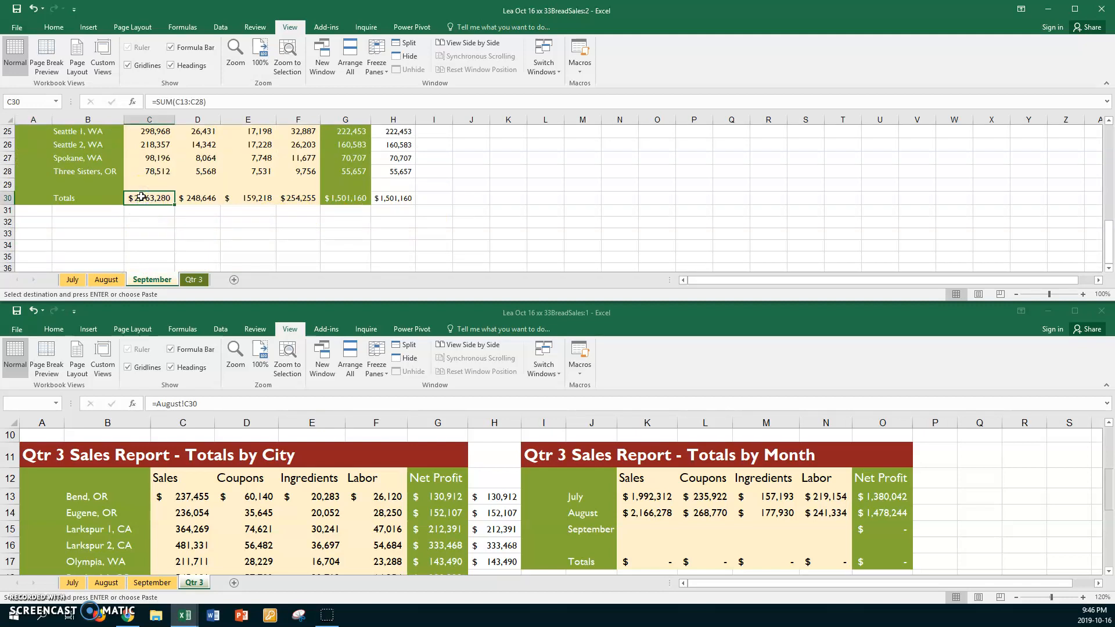
pyautogui.moveTo(141, 197); pyautogui.dragTo(341, 196)
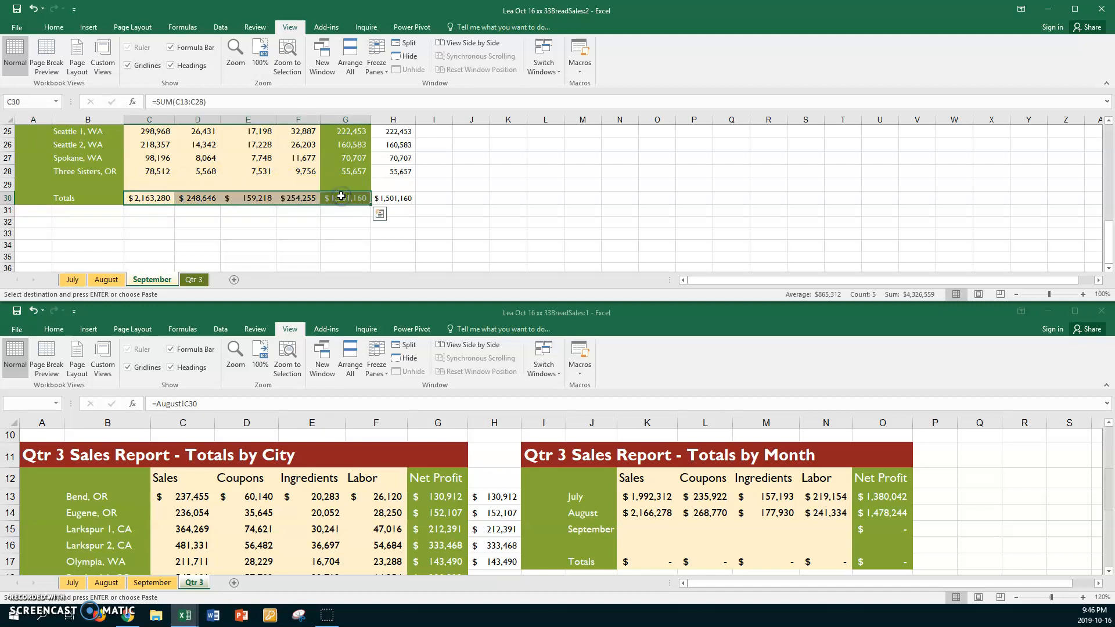
pyautogui.hotkey('ctrl', 'c')
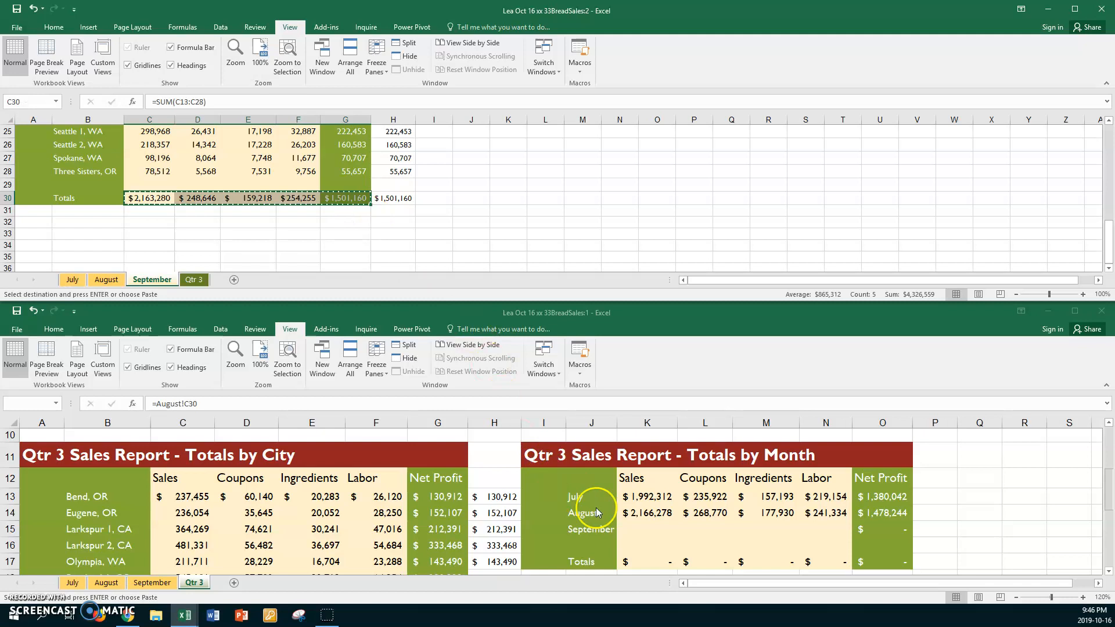
# Step: Paste the September totals as links into K15:O15 of the Qtr 3 sheet in window 1
pyautogui.click(194, 583)
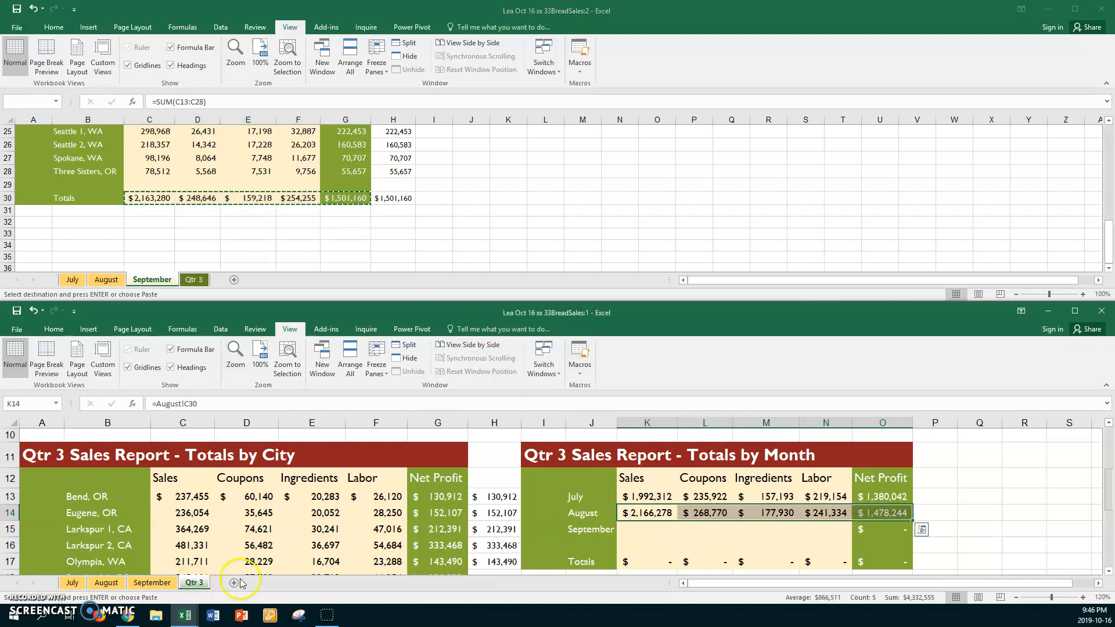
pyautogui.click(634, 530)
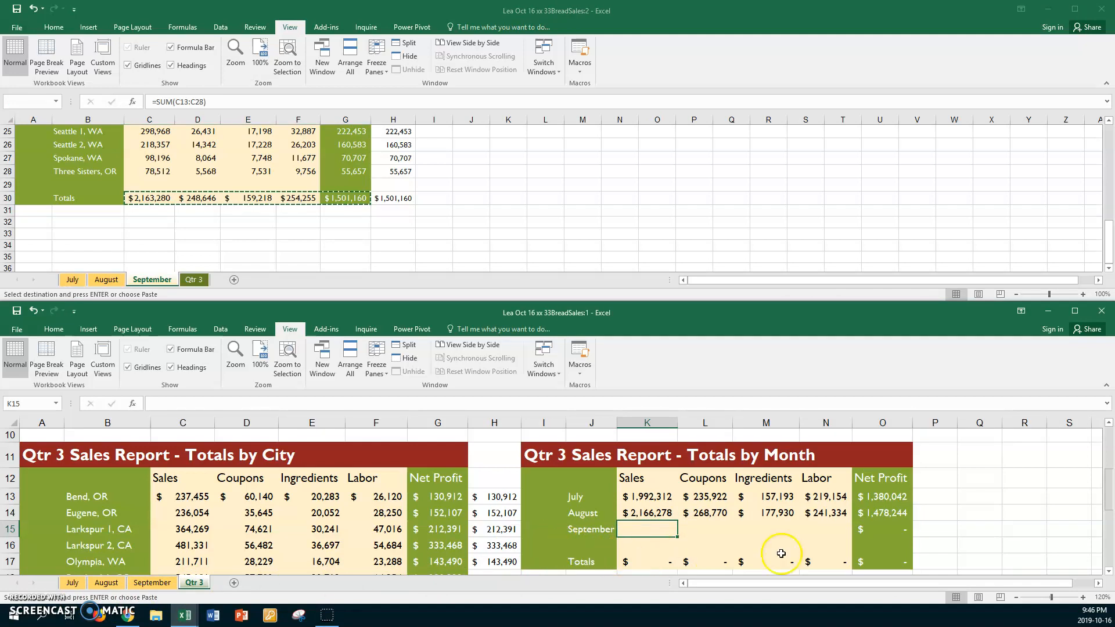
pyautogui.keyDown('shift'); pyautogui.click(890, 528); pyautogui.keyUp('shift')
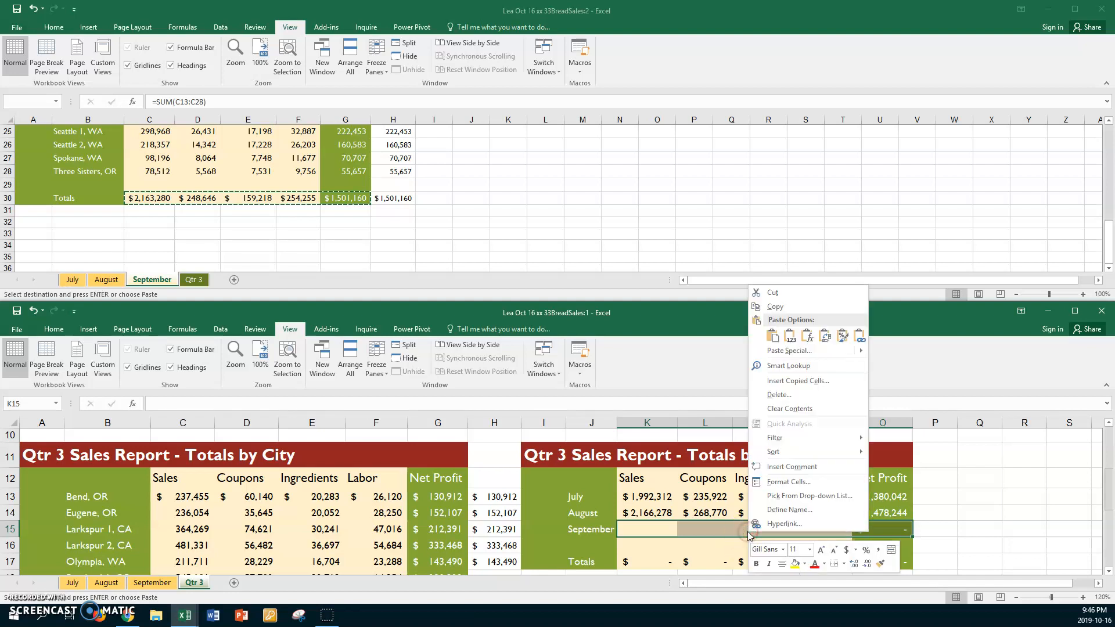
pyautogui.click(780, 350)
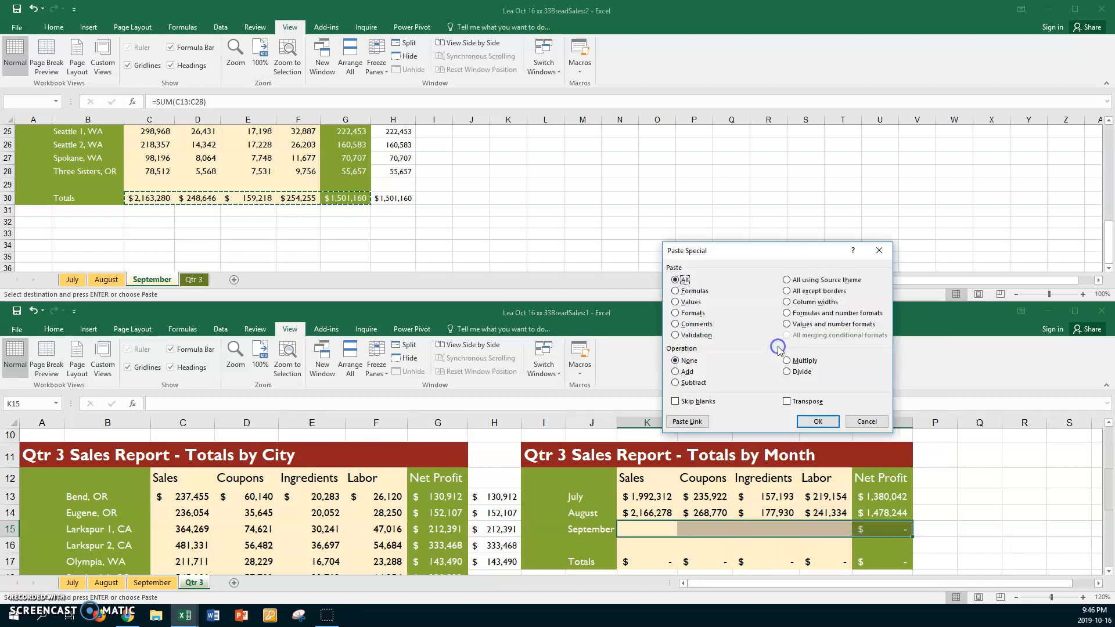
pyautogui.click(687, 422)
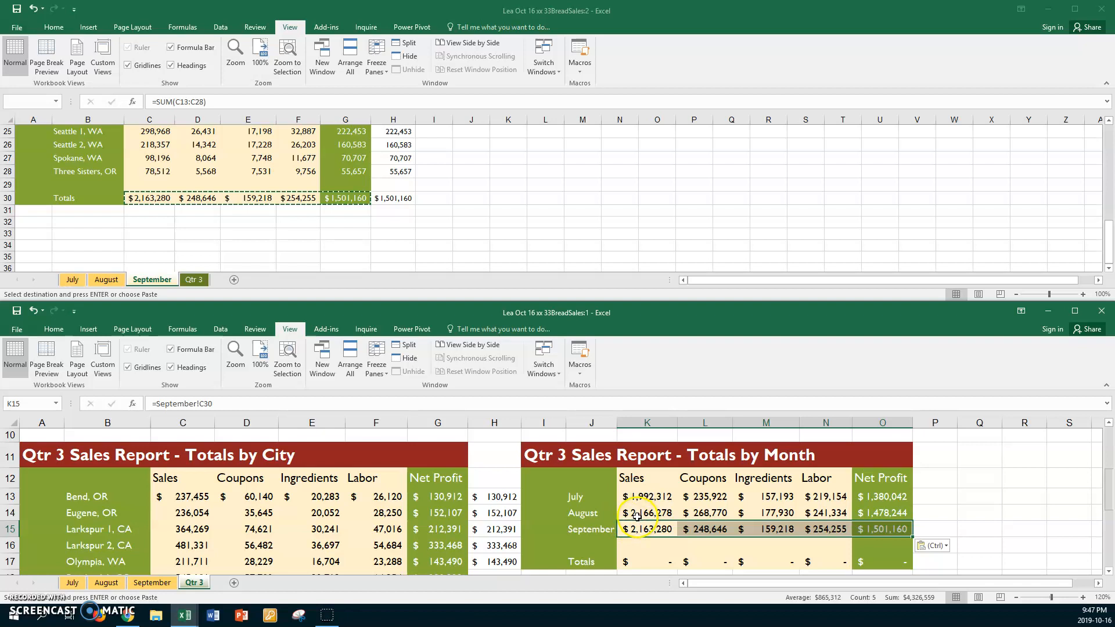
pyautogui.click(25, 604)
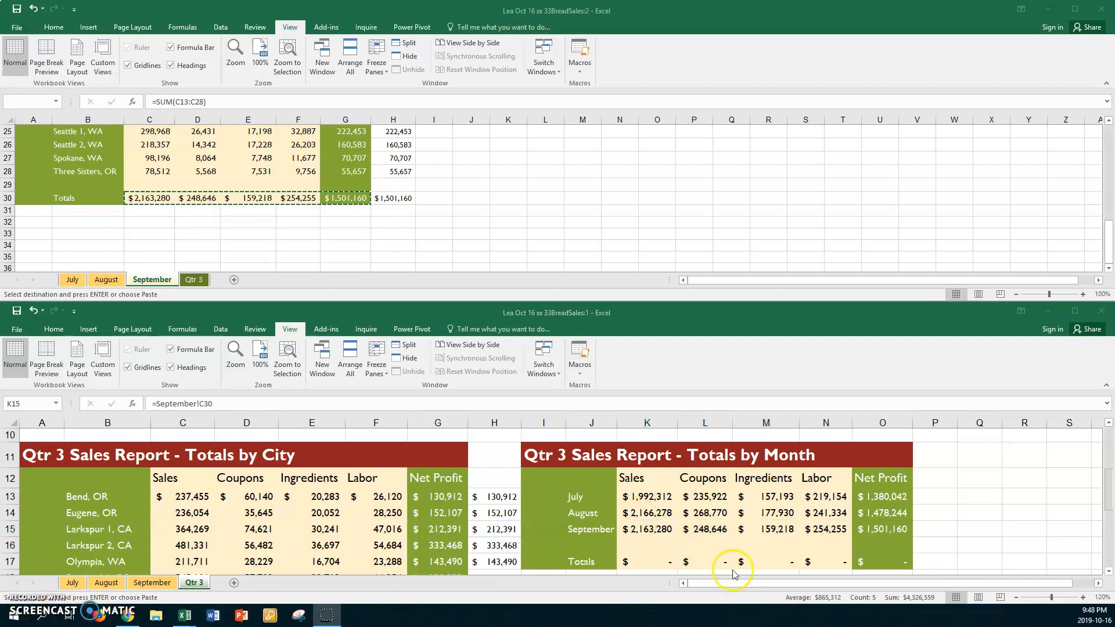
# Step: Enter =SUM(K13:K15) in K17 of the Totals by Month table and fill the formula across to O17
pyautogui.click(644, 560)
pyautogui.click(648, 561)
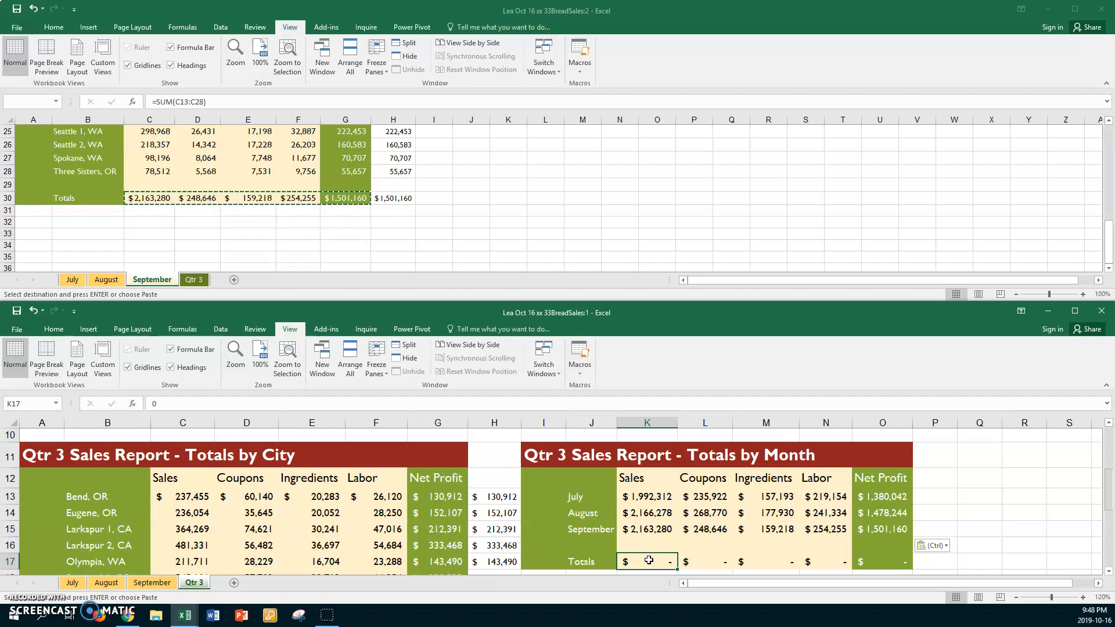
pyautogui.write('=sum(')
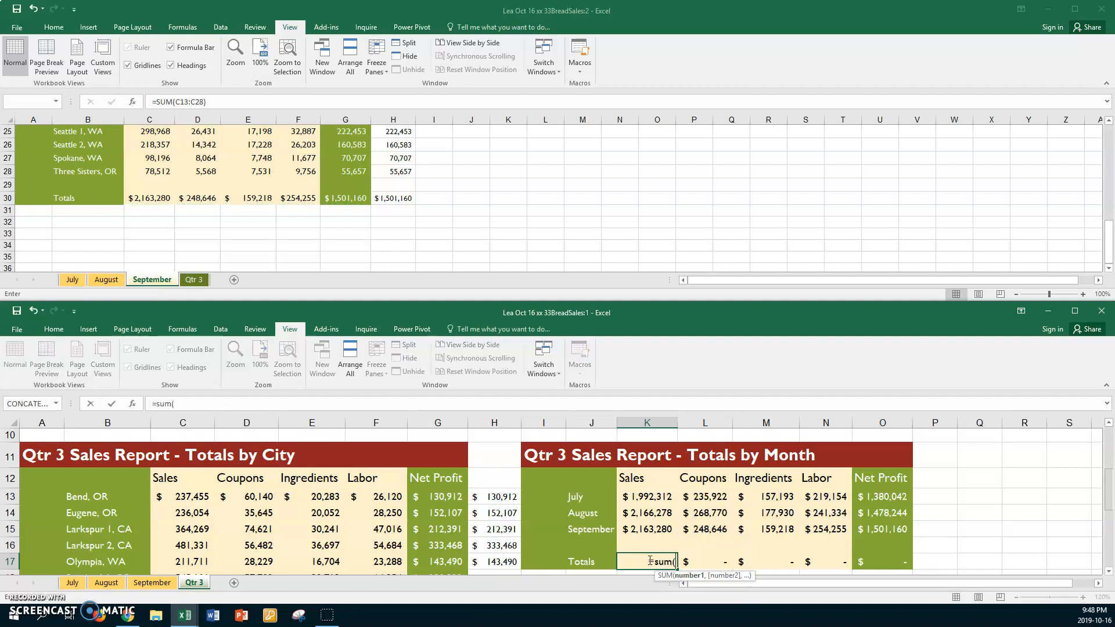
pyautogui.click(658, 493)
pyautogui.moveTo(656, 494); pyautogui.dragTo(656, 526)
pyautogui.press('Return')
pyautogui.click(657, 546)
pyautogui.moveTo(679, 556); pyautogui.dragTo(889, 554)
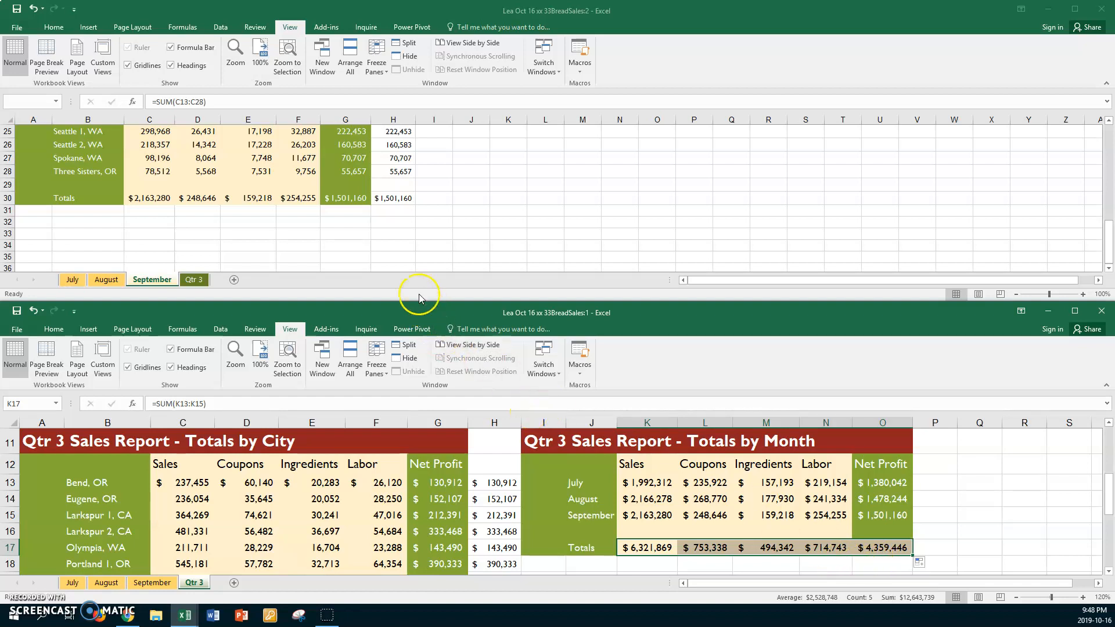
pyautogui.scroll(1, 197, 220)
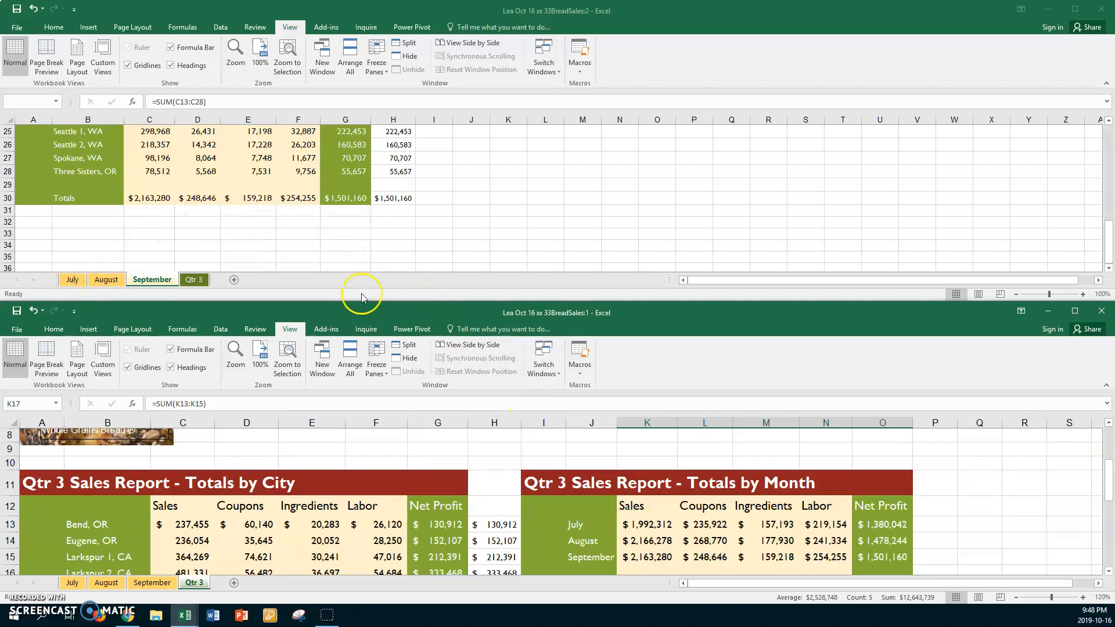
pyautogui.click(30, 600)
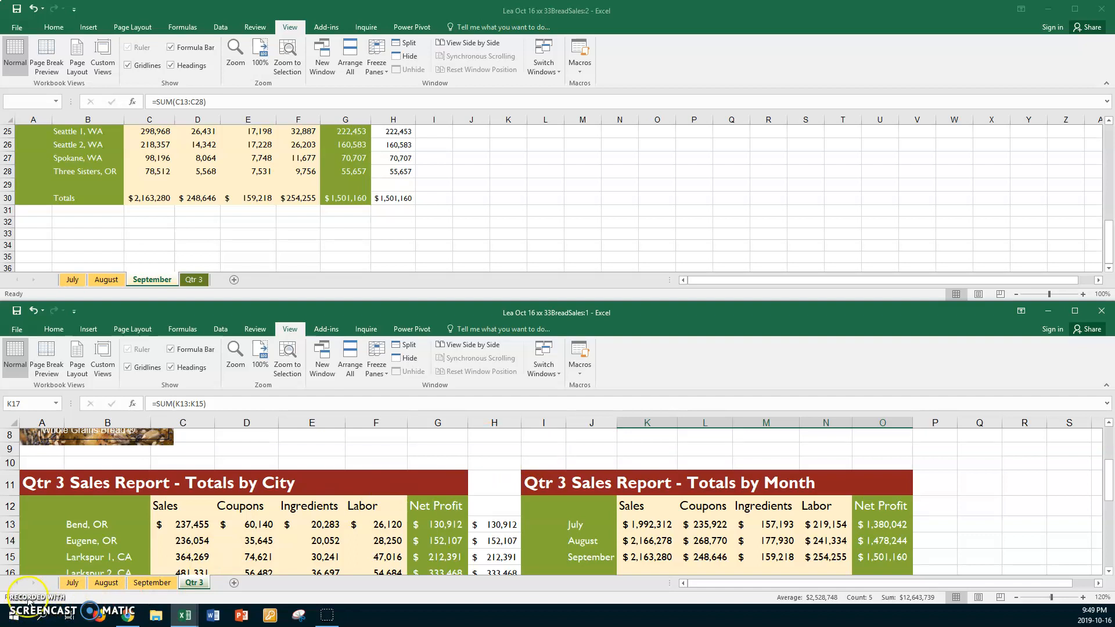